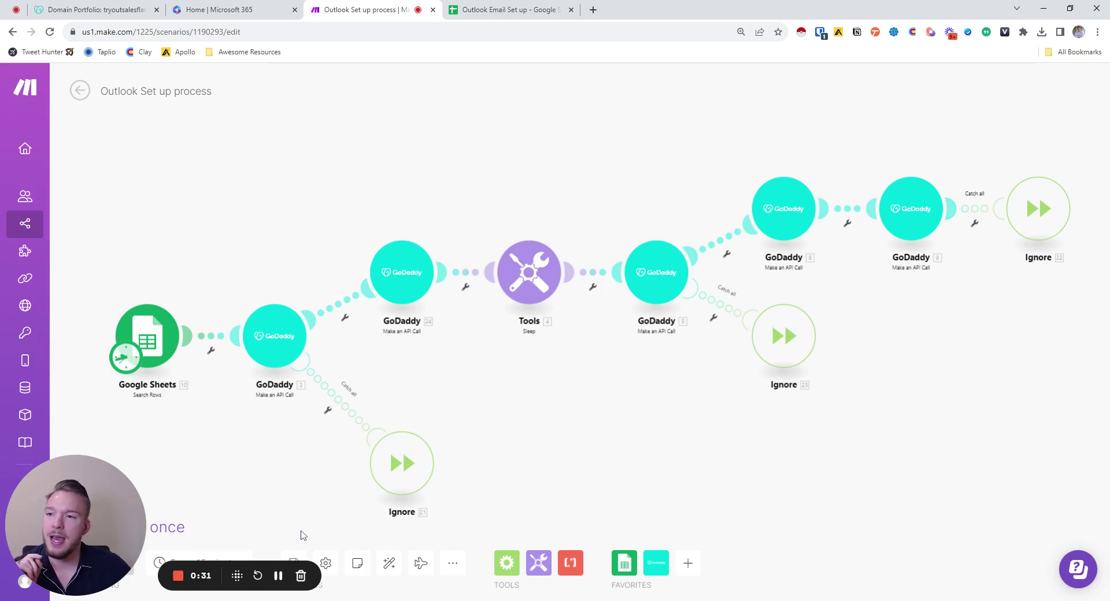
# Step: Switch to the GoDaddy tab showing tryoutsalesflarecrm.com's DNS records
pyautogui.click(99, 11)
# Step: Review the six existing DNS records of tryoutsalesflarecrm.com: A, two NS, two CNAME, SOA
pyautogui.click(533, 172)
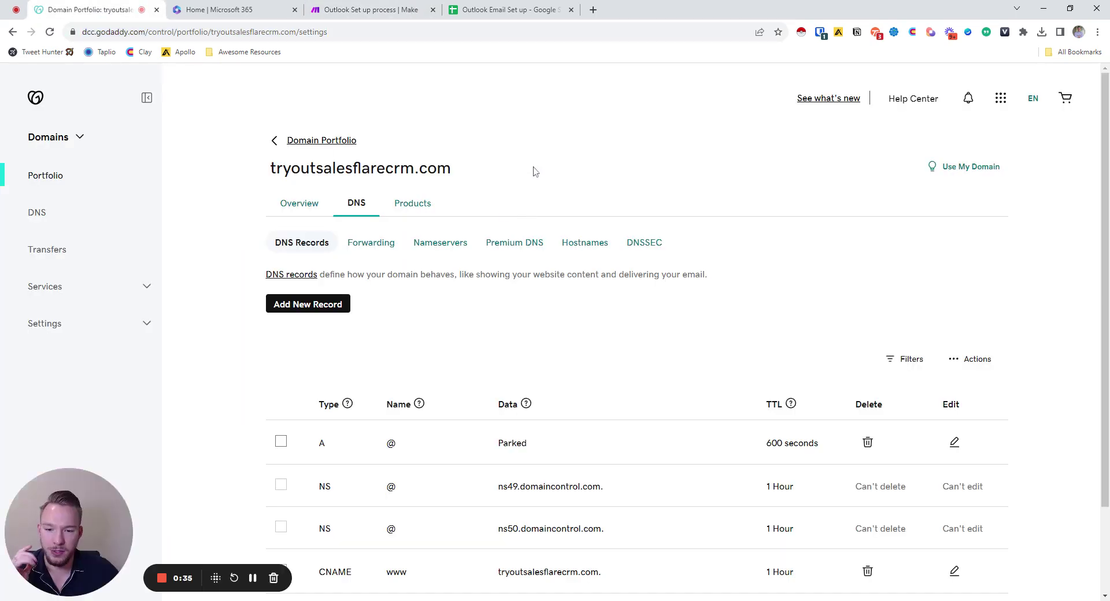
pyautogui.scroll(-2, 534, 220)
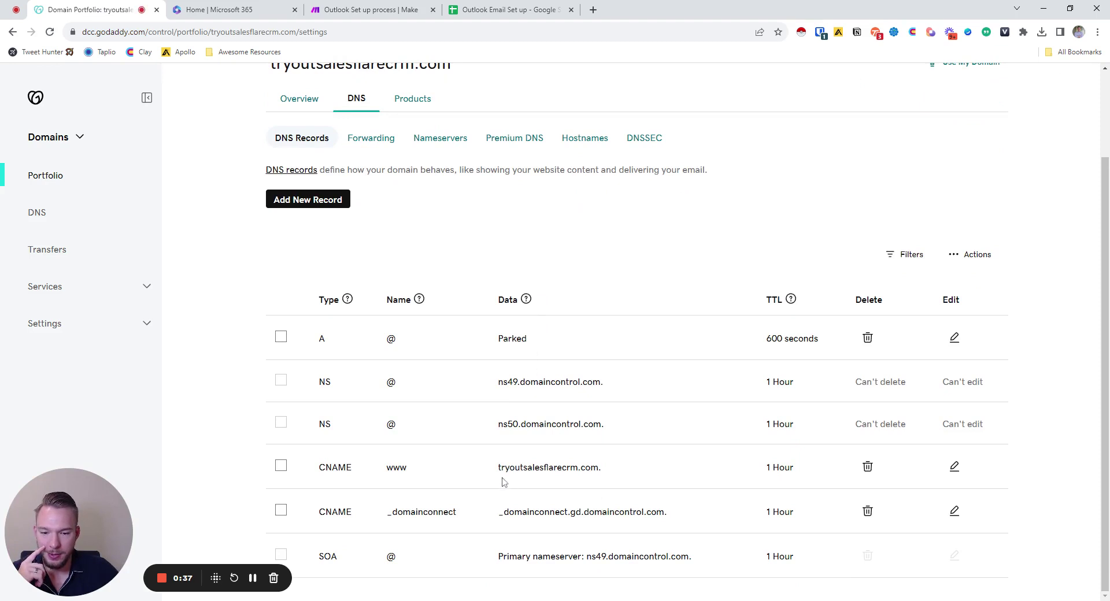
pyautogui.scroll(2, 503, 484)
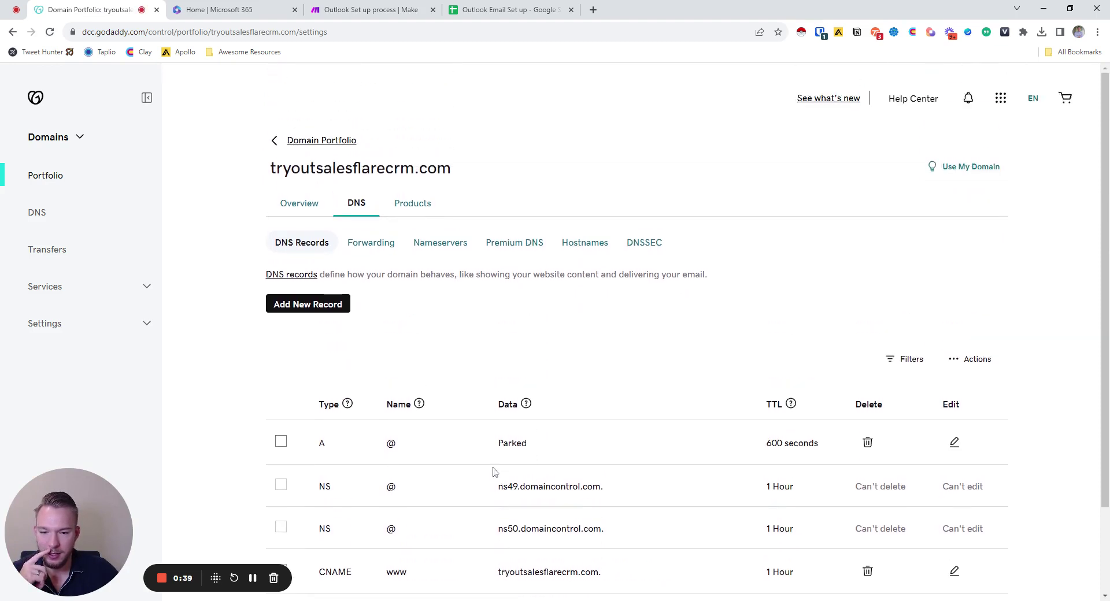
pyautogui.scroll(-2, 488, 465)
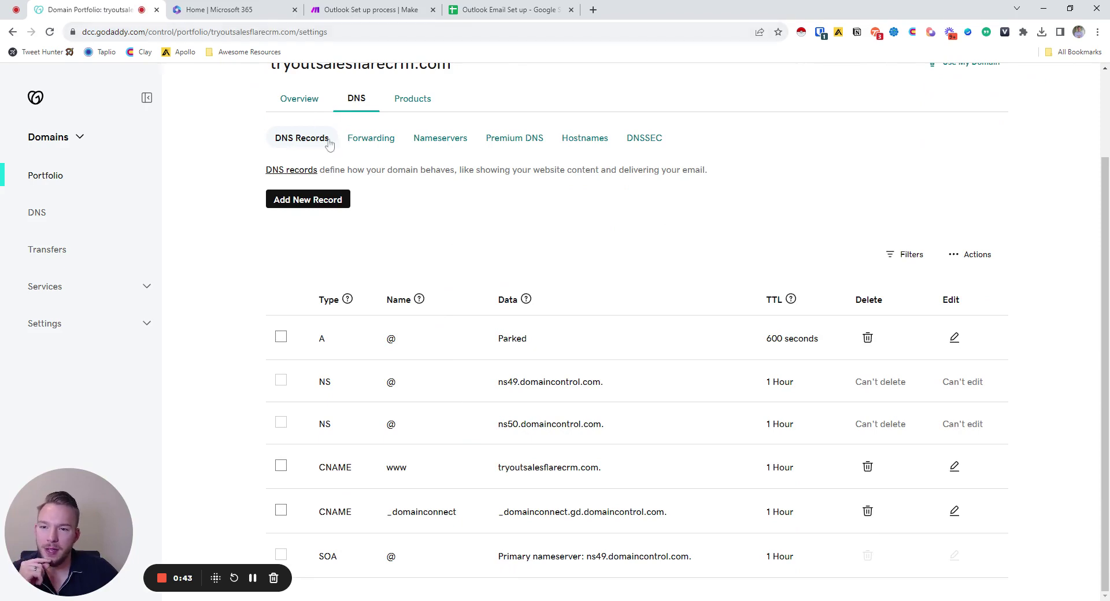
# Step: Go from Microsoft 365 home into the admin center and open Settings > Domains via search
pyautogui.click(230, 13)
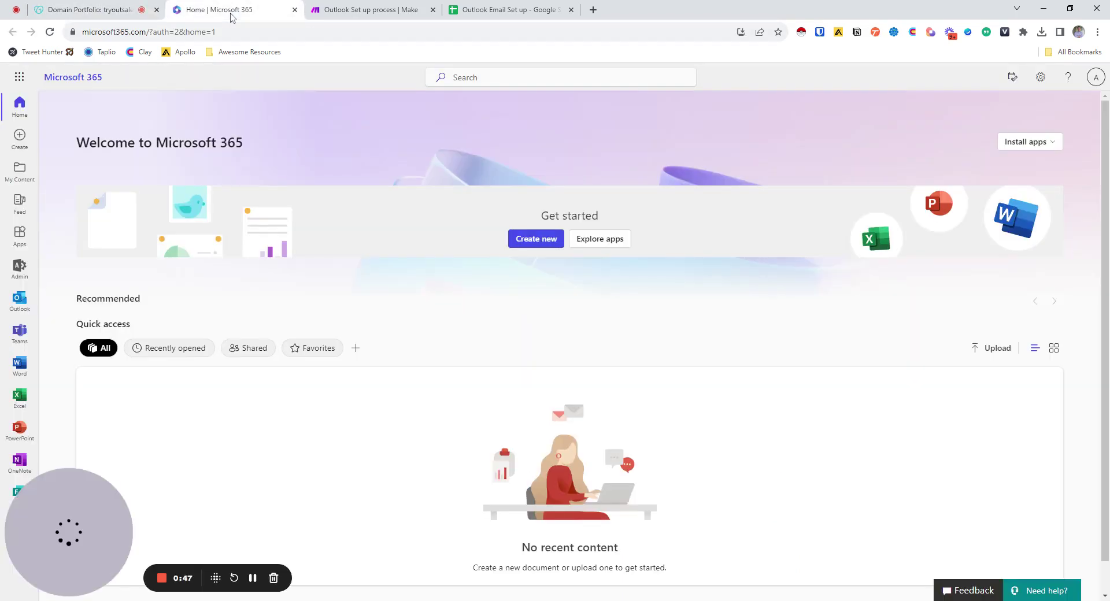
pyautogui.click(19, 78)
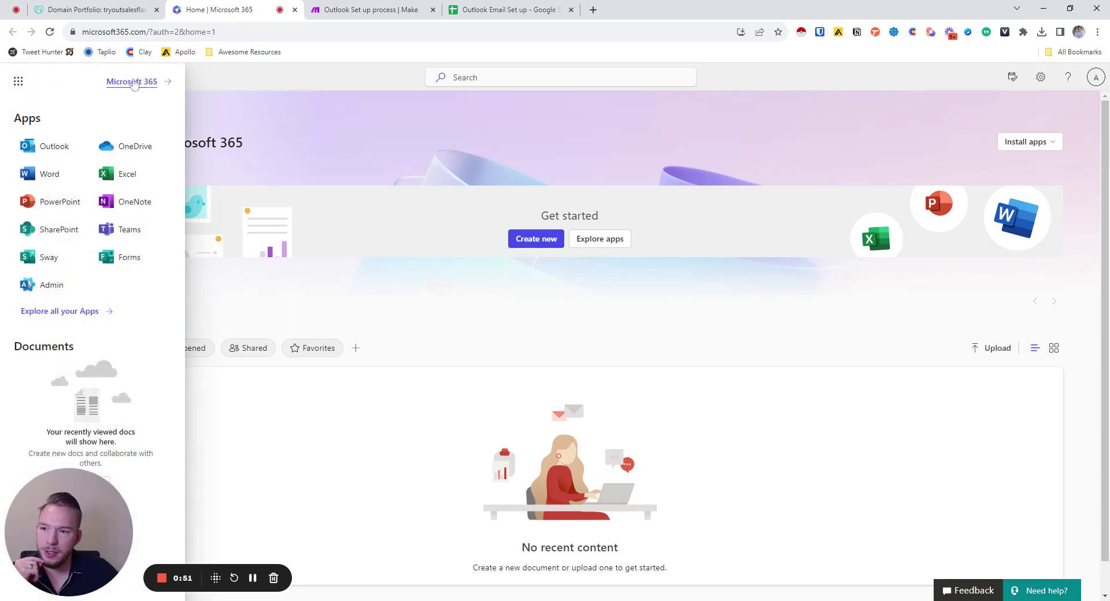
pyautogui.click(48, 287)
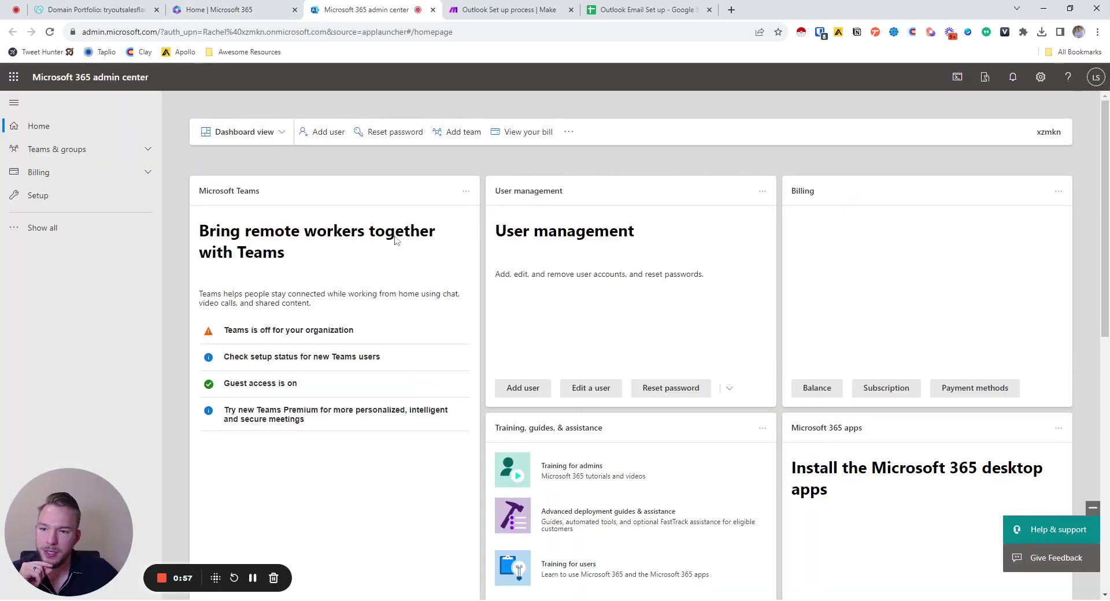
pyautogui.click(445, 77)
pyautogui.write('domains')
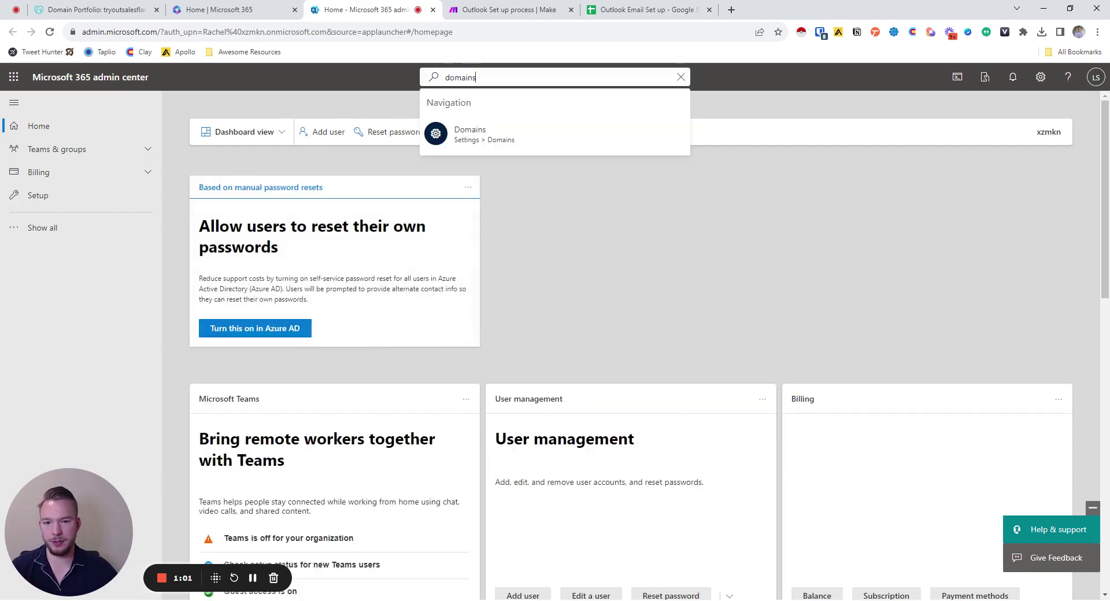
pyautogui.click(494, 137)
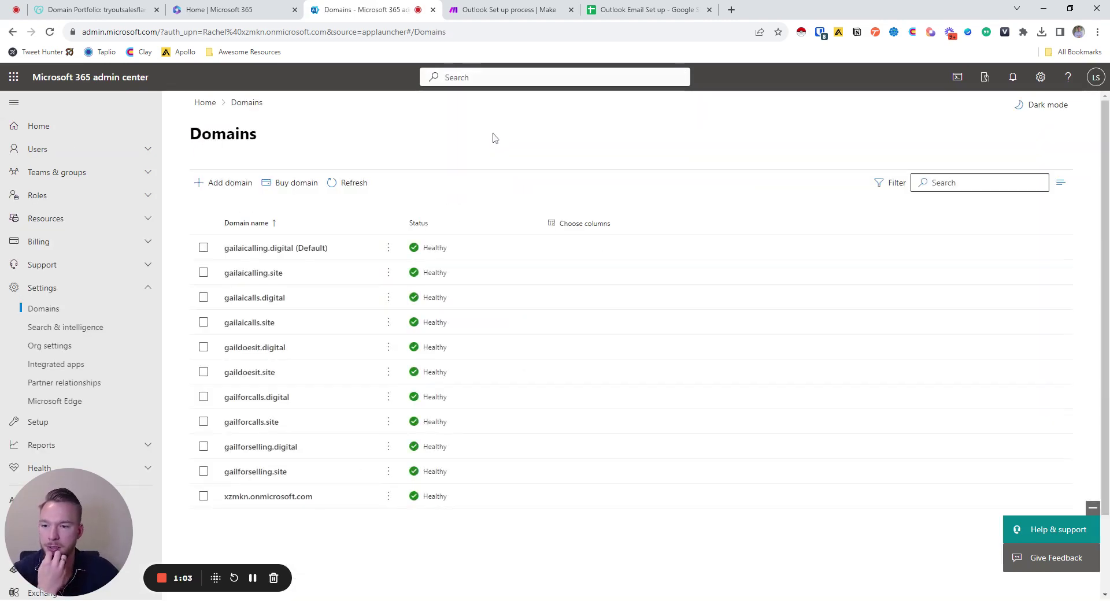
# Step: Start Add domain and enter tryoutsalesflarecrm.com copied from the GoDaddy page
pyautogui.click(226, 183)
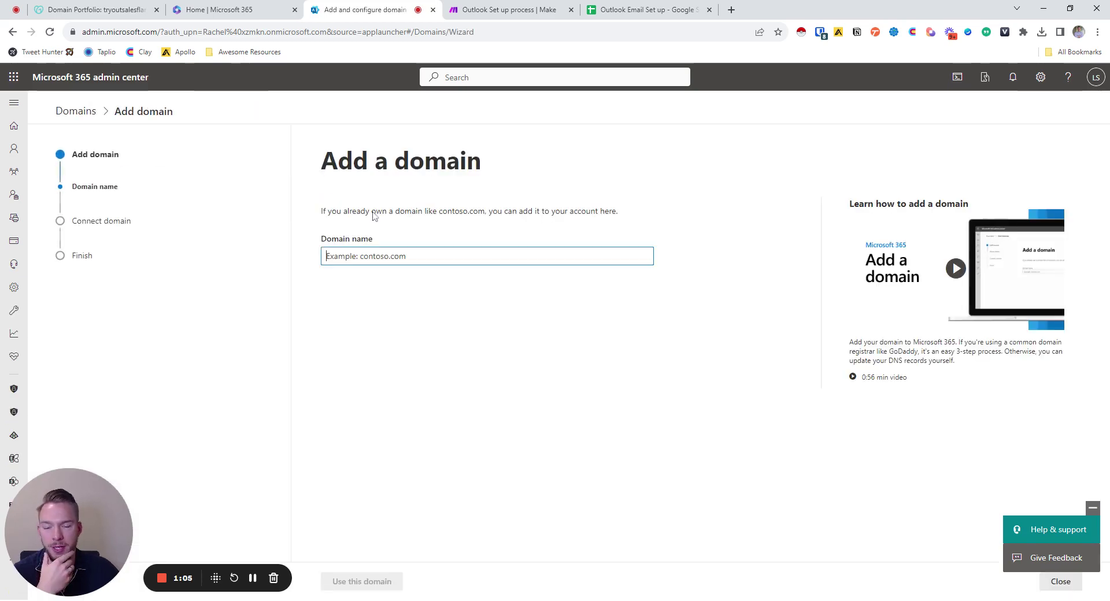
pyautogui.click(66, 10)
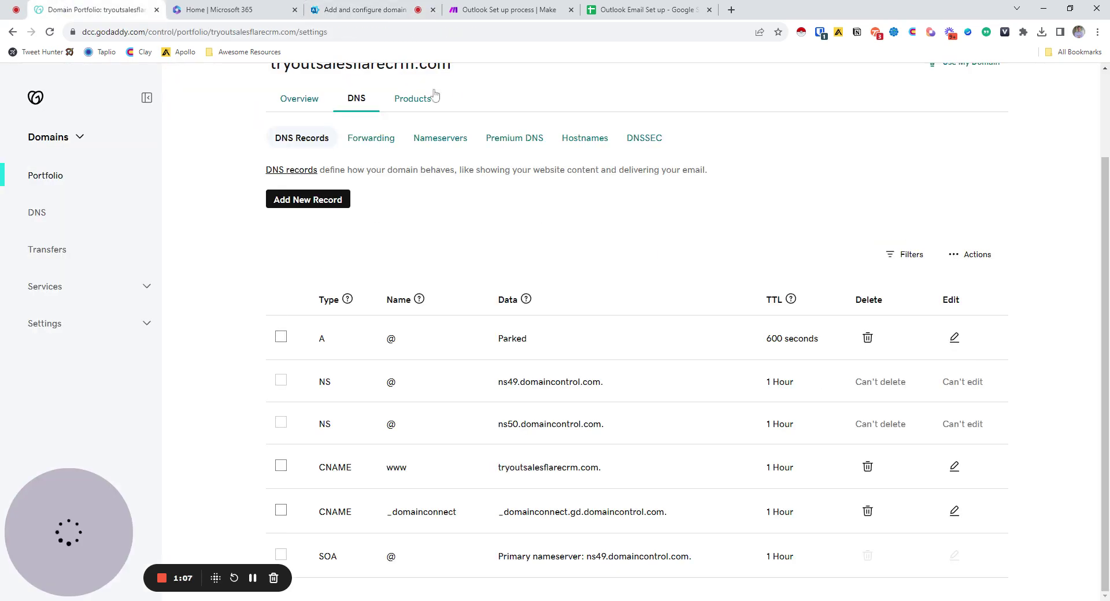
pyautogui.scroll(2, 436, 96)
pyautogui.tripleClick(457, 167)
pyautogui.hotkey('ctrl', 'Tab')
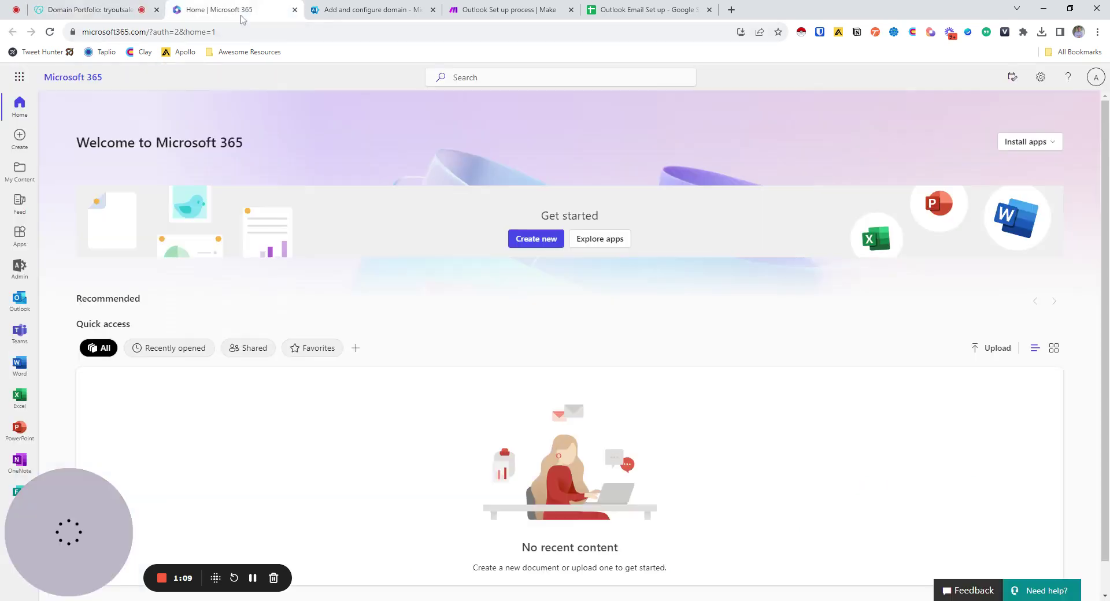
pyautogui.hotkey('ctrl', 'Tab')
pyautogui.write('tryoutsalesflare.com')
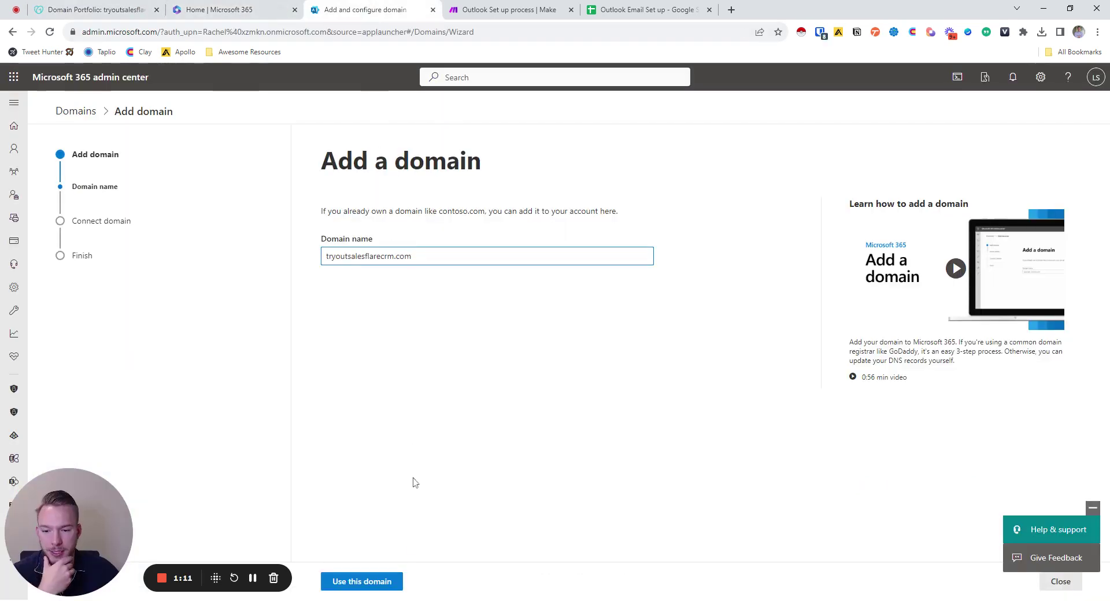
# Step: Use the domain and verify its ownership with GoDaddy as the host
pyautogui.press('Return')
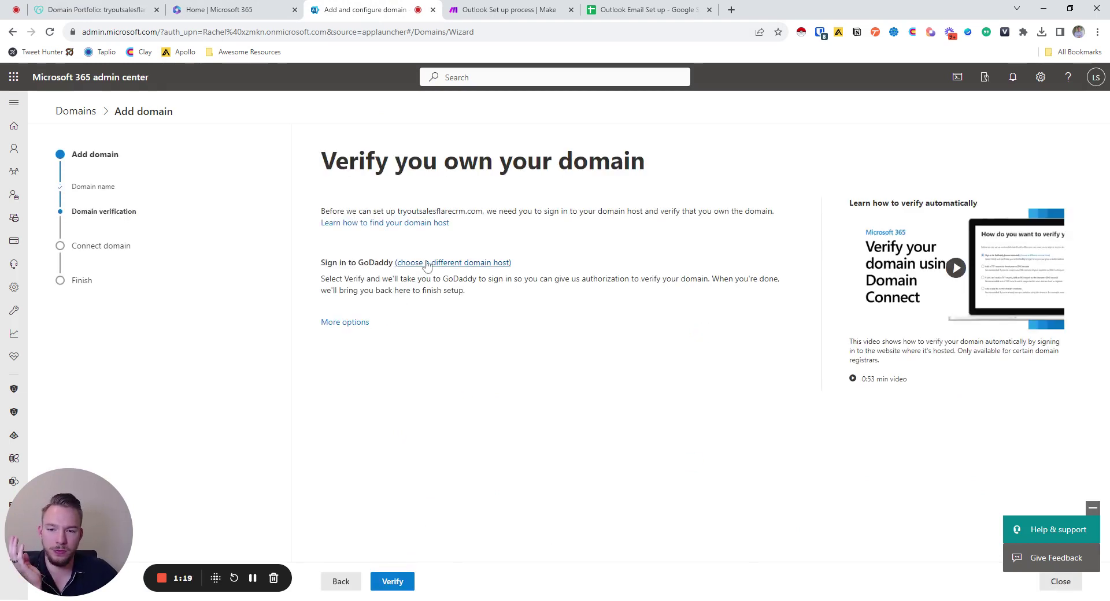
pyautogui.click(440, 263)
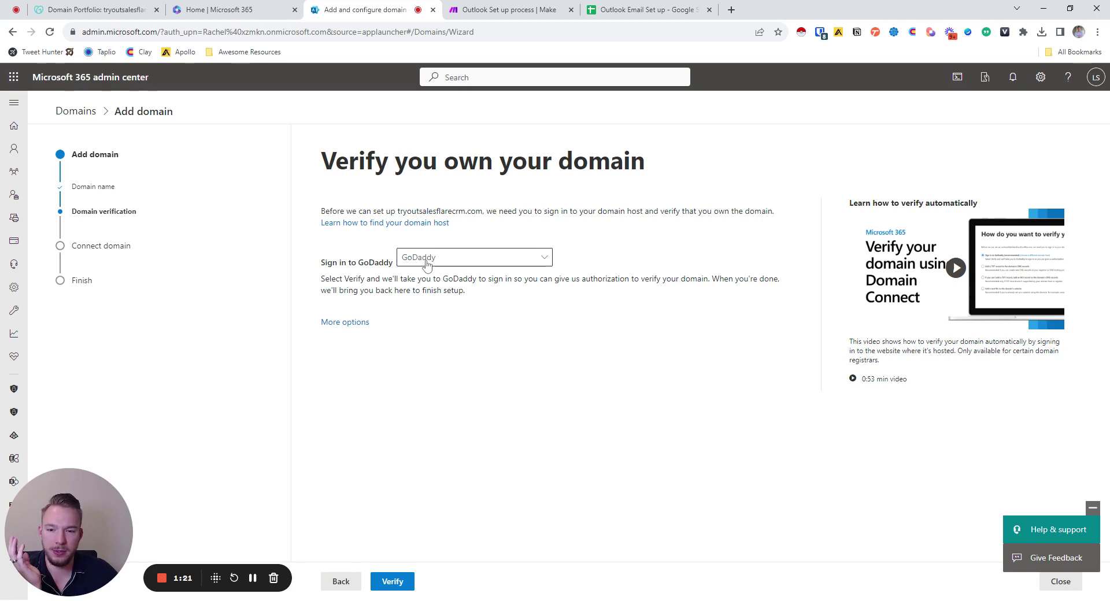
pyautogui.click(392, 581)
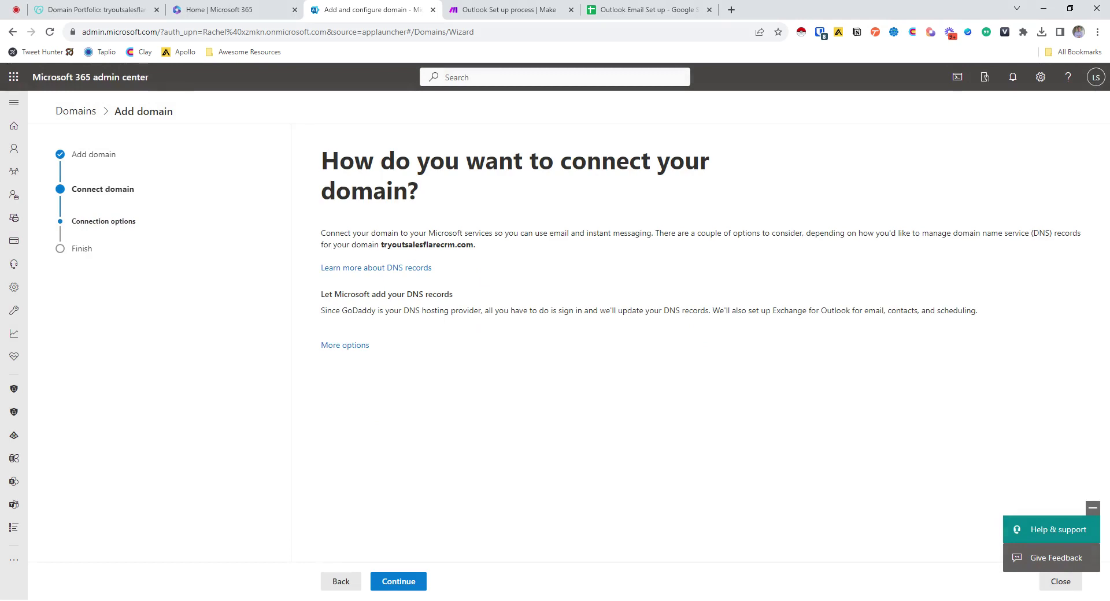
# Step: Let Microsoft add the Exchange MX, TXT and autodiscover records at GoDaddy
pyautogui.click(398, 582)
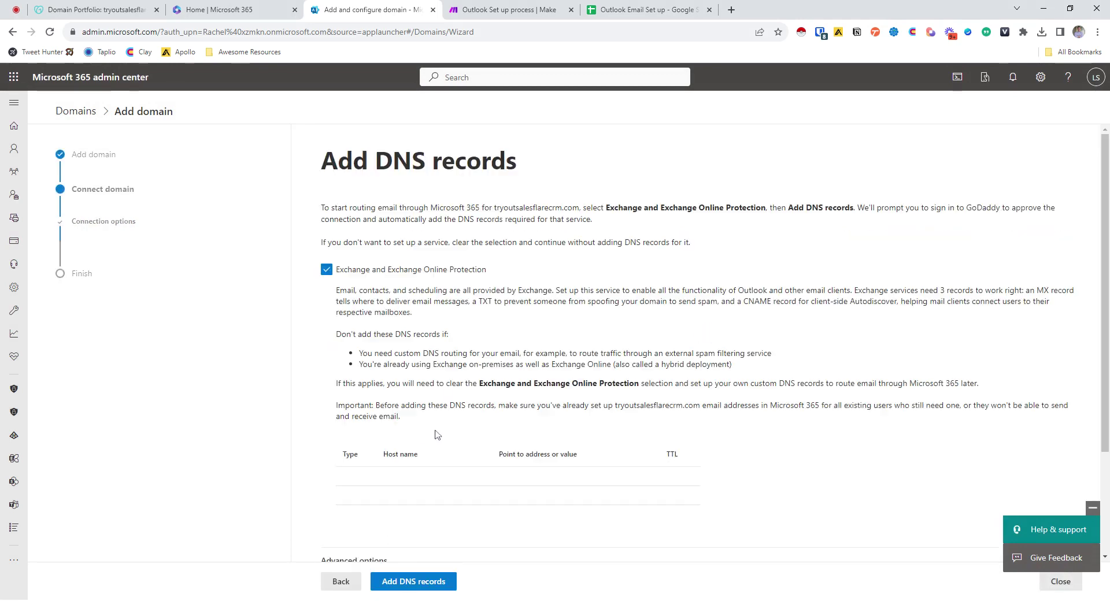
pyautogui.scroll(-1, 437, 435)
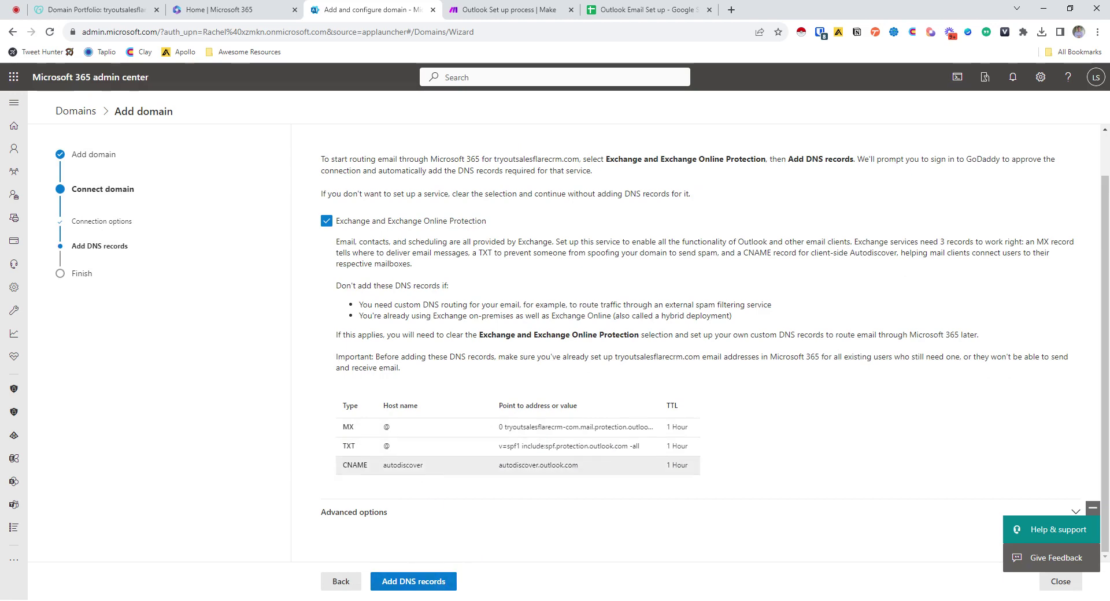
pyautogui.click(418, 587)
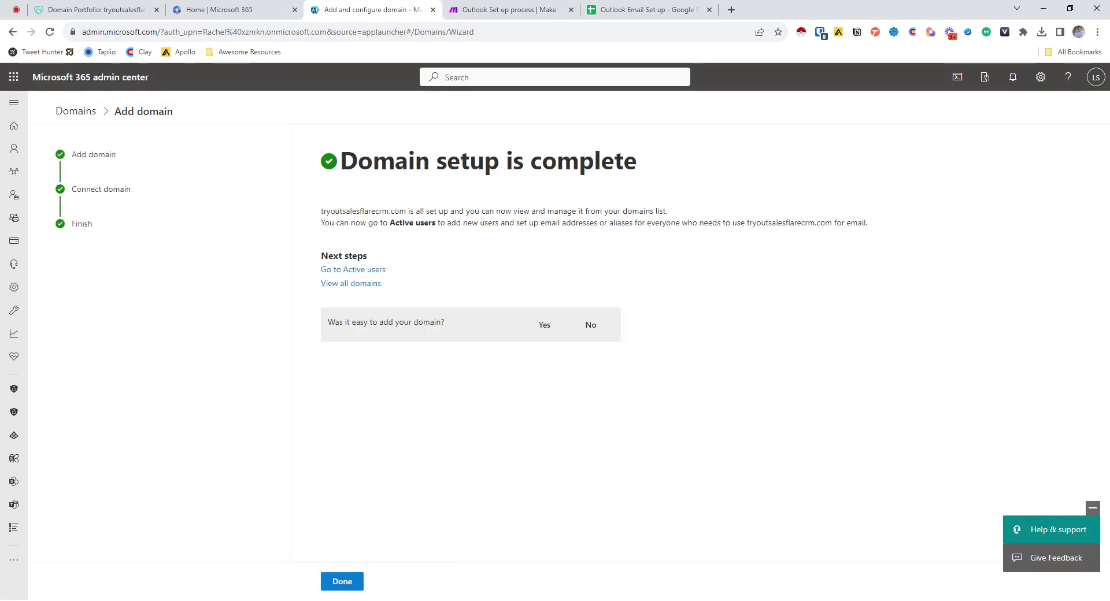
# Step: Finish domain setup and start adding a new user from Active users
pyautogui.click(340, 583)
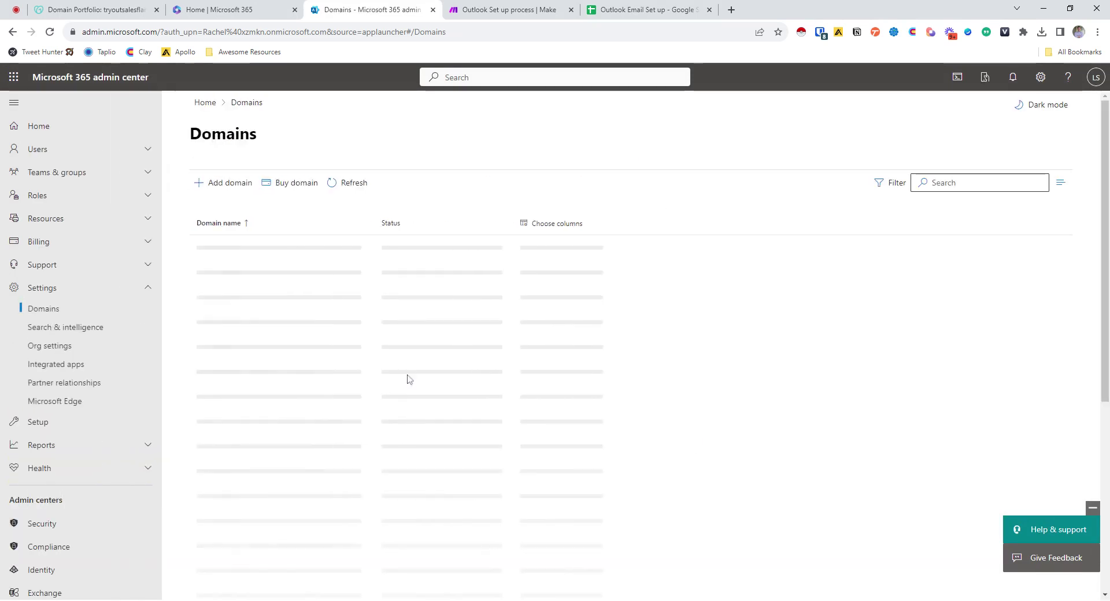
pyautogui.click(116, 149)
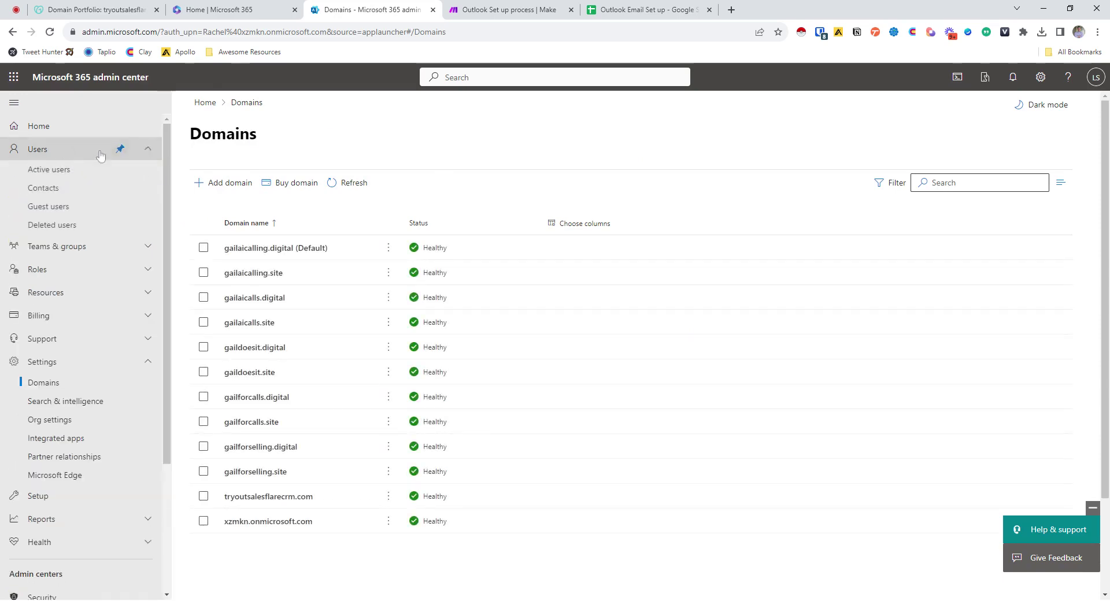
pyautogui.click(65, 175)
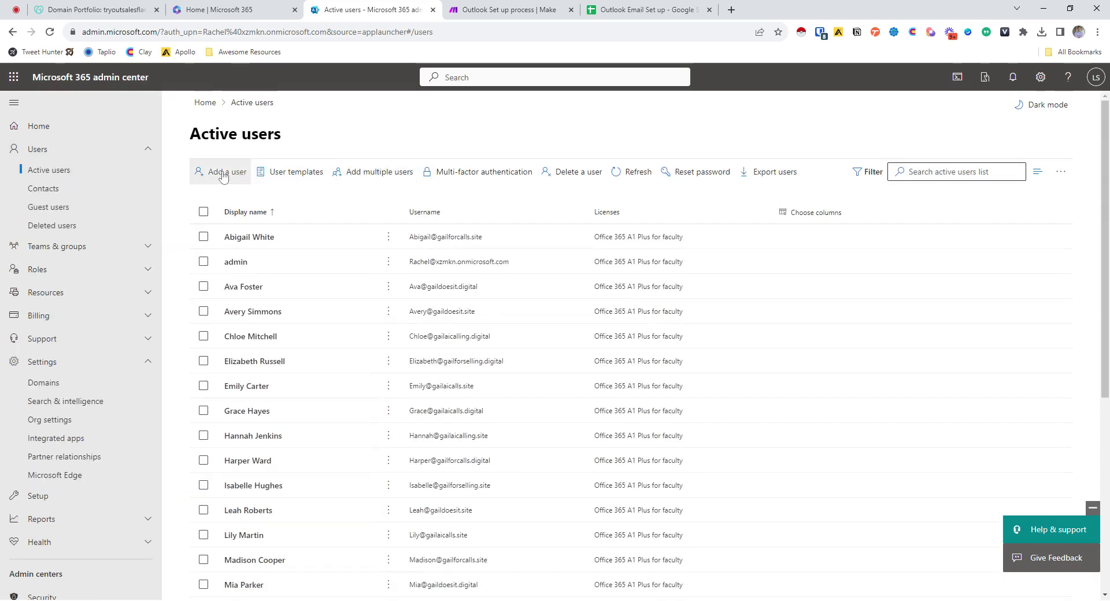
pyautogui.click(222, 171)
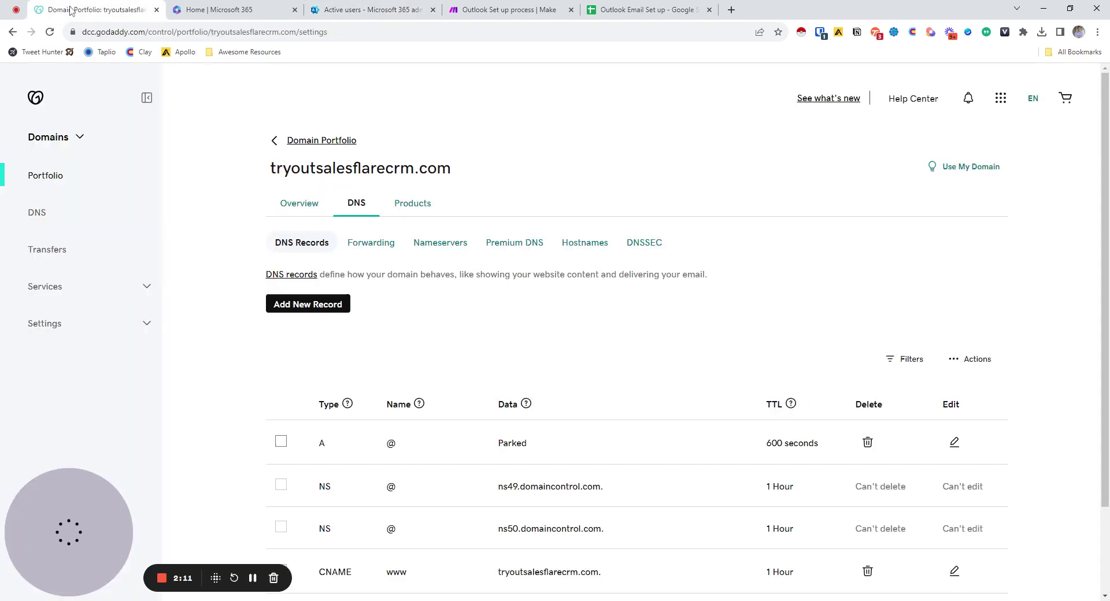
# Step: Enter the new user's first name, last name and username
pyautogui.hotkey('ctrl', 'Tab')
pyautogui.hotkey('ctrl', 'Tab')
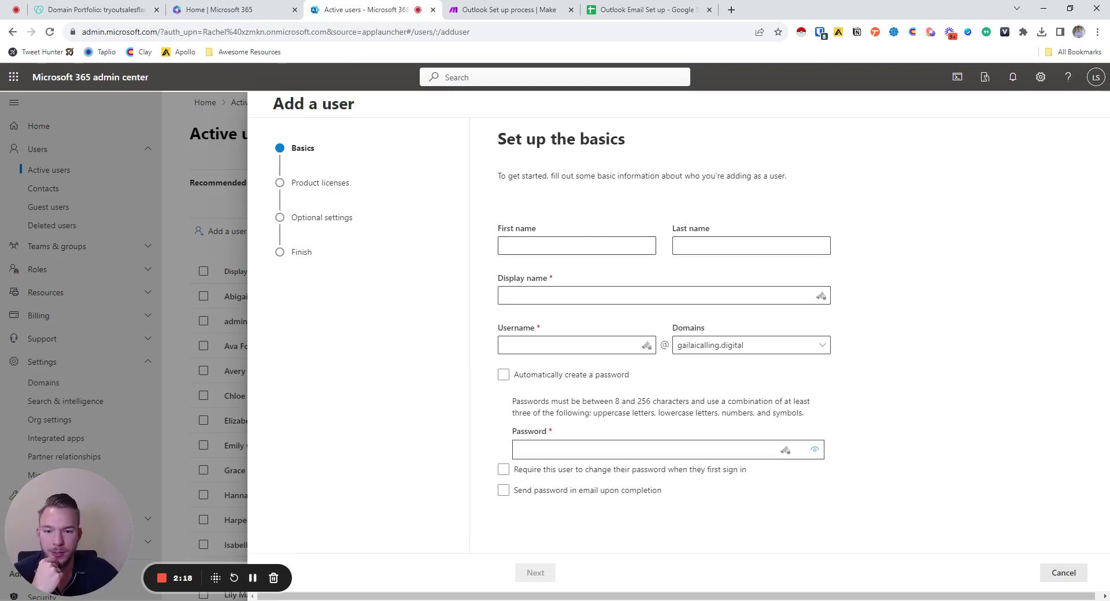
pyautogui.write('Jere')
pyautogui.write('oen')
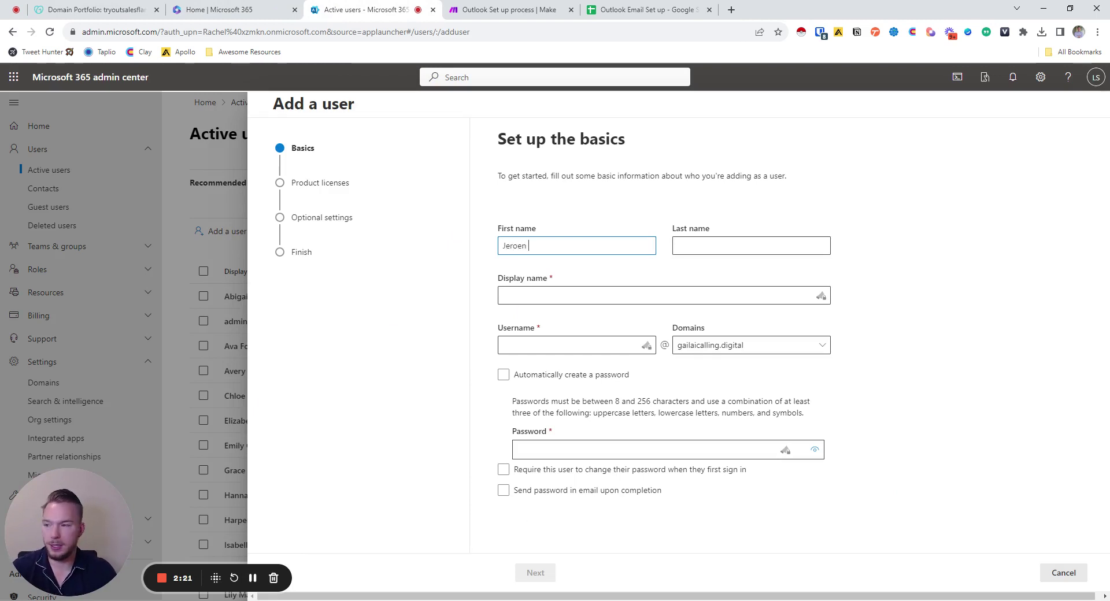
pyautogui.click(751, 246)
pyautogui.write('Corthou')
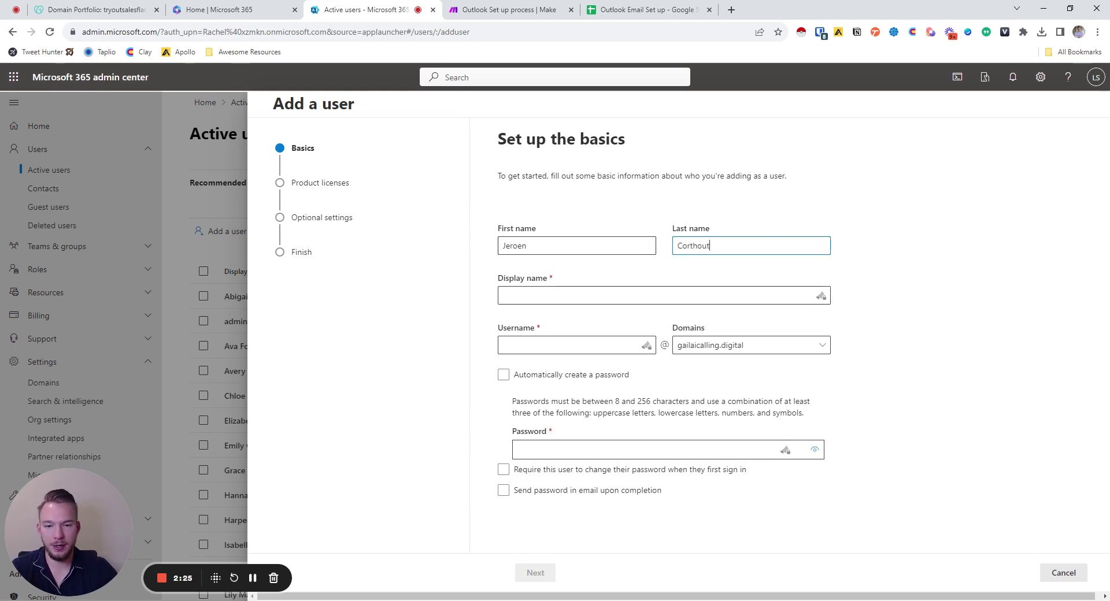
pyautogui.write('t')
pyautogui.press('Tab')
pyautogui.click(576, 345)
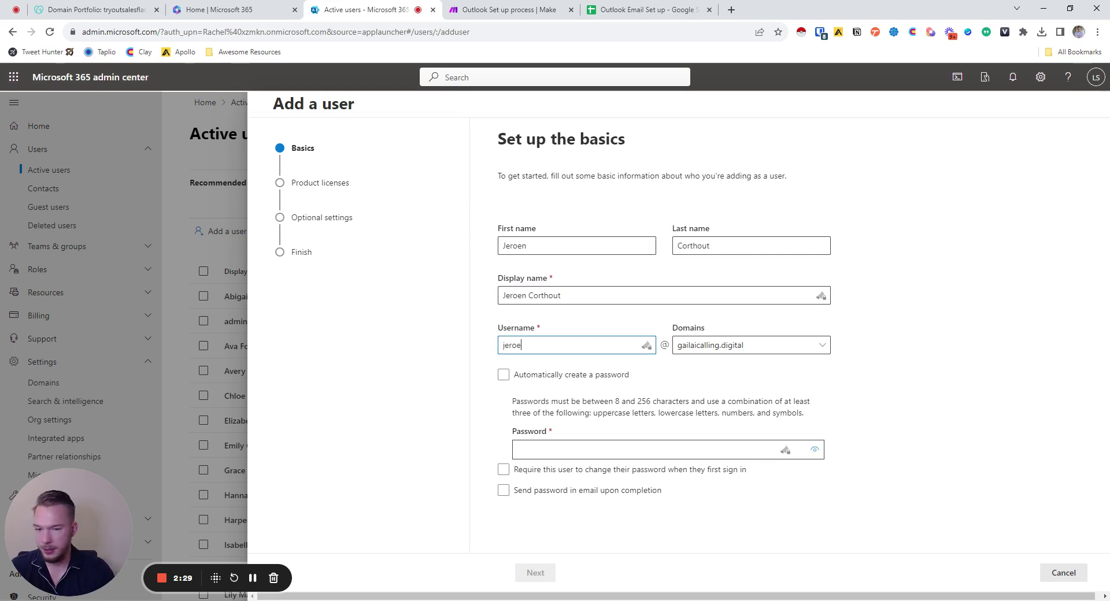
pyautogui.write('jeroen')
# Step: Put the user on tryoutsalesflarecrm.com with an auto-generated password requiring change at first sign-in
pyautogui.click(720, 347)
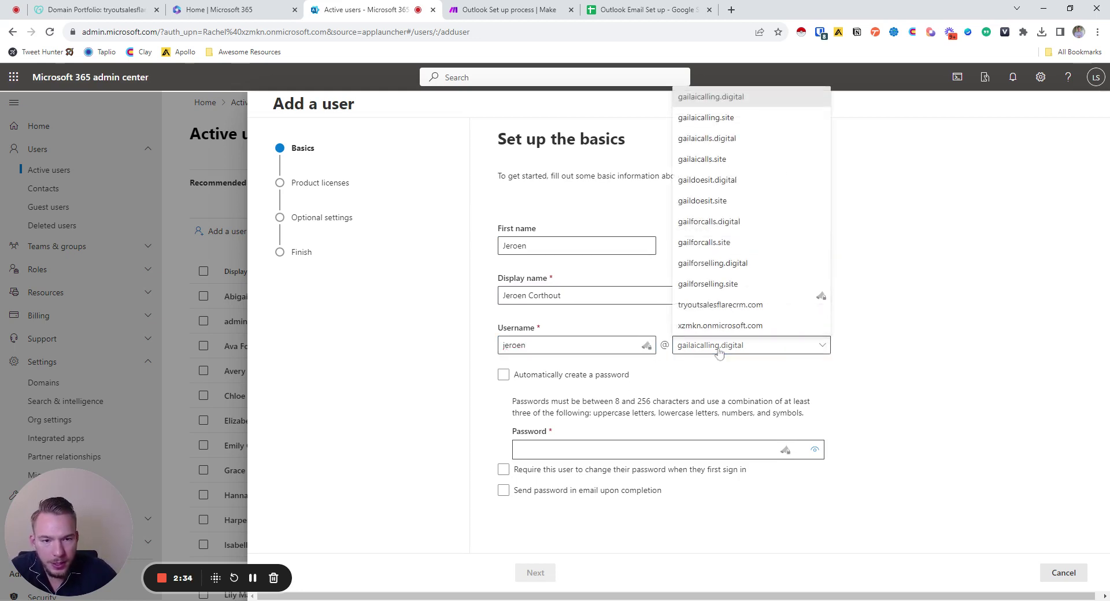
pyautogui.click(721, 304)
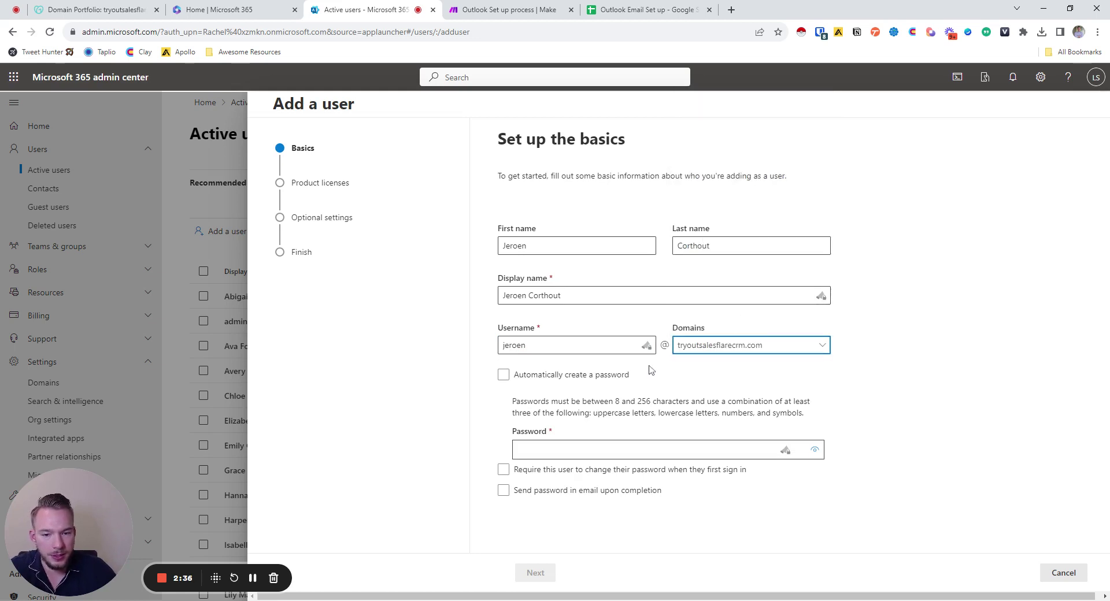
pyautogui.click(584, 376)
pyautogui.click(503, 375)
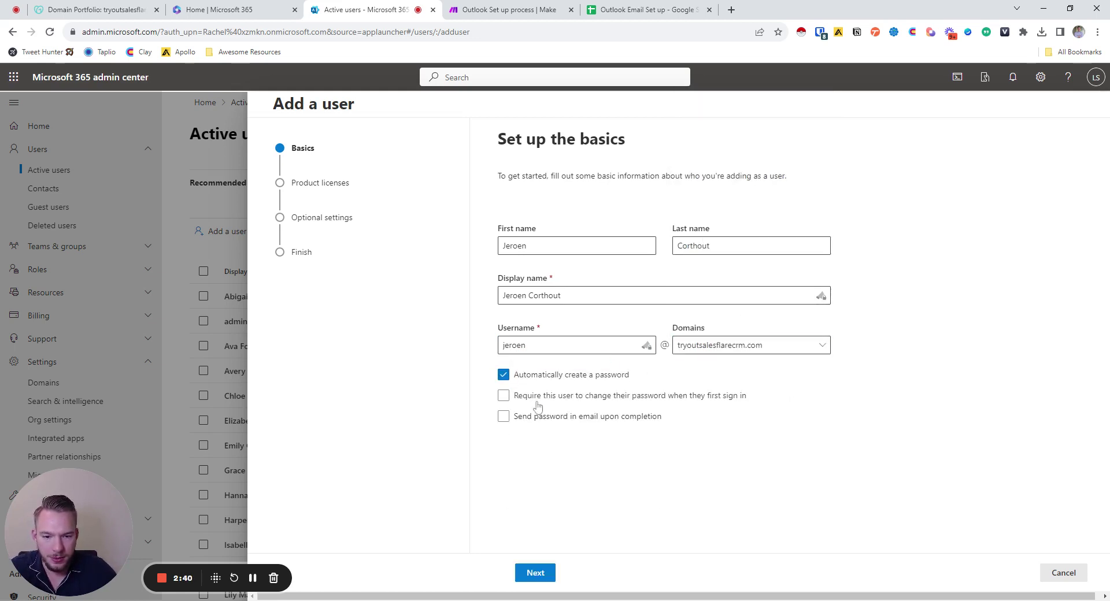
pyautogui.click(503, 397)
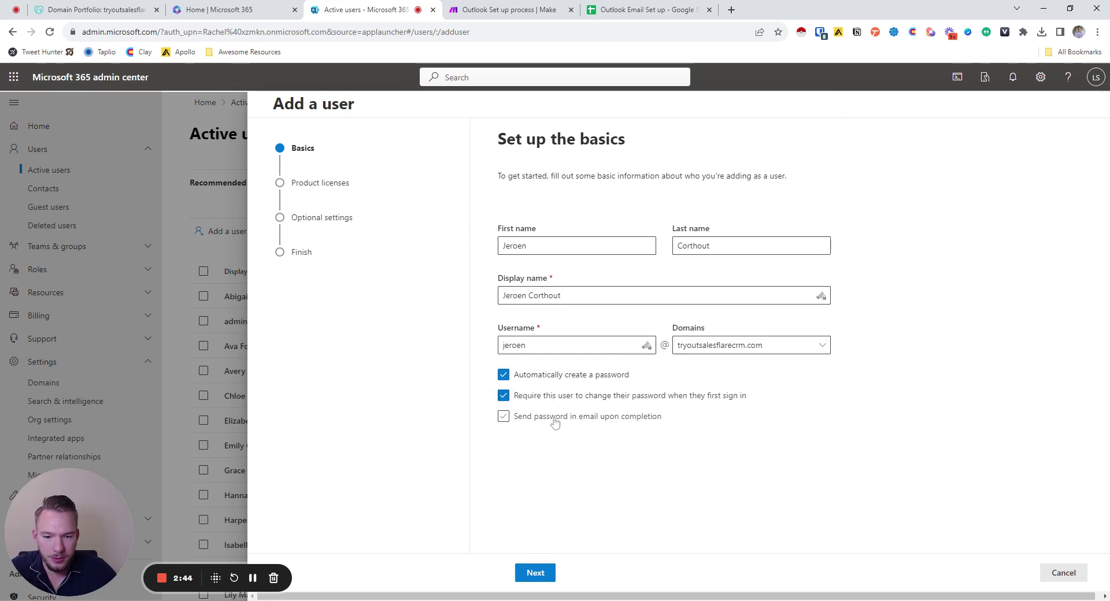
pyautogui.click(537, 573)
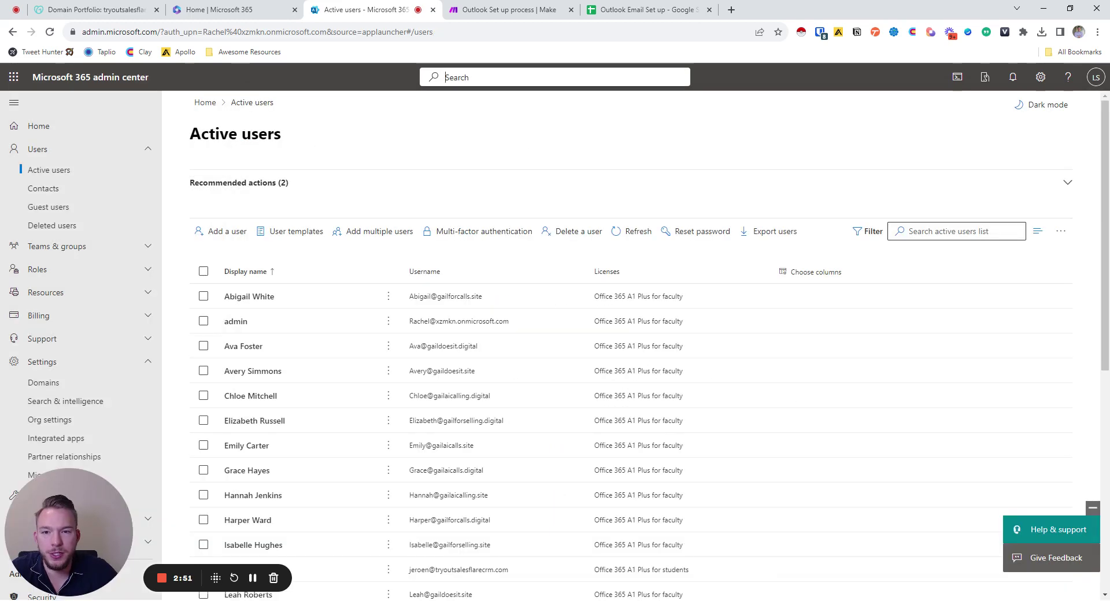
# Step: Open DKIM settings in Microsoft 365 Defender from the admin search's recent activity
pyautogui.click(446, 77)
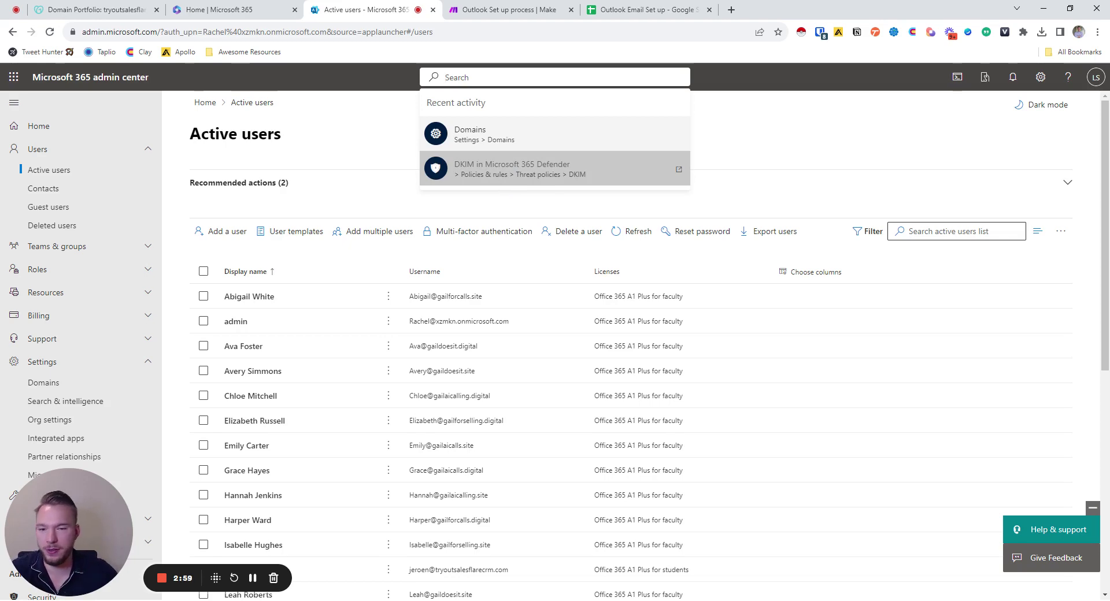
pyautogui.click(512, 172)
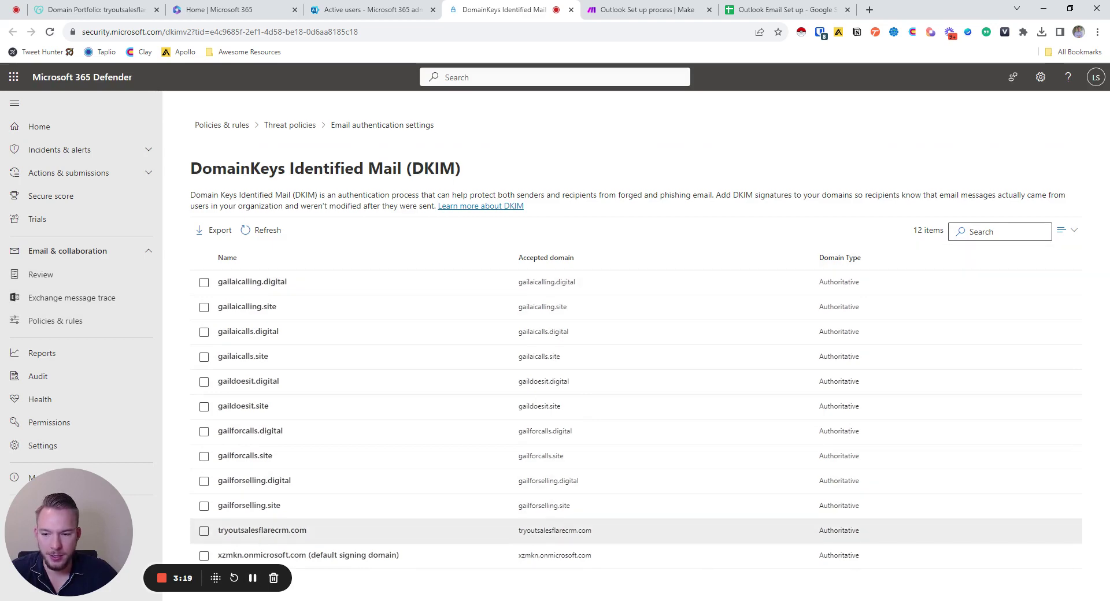
# Step: Create DKIM keys for tryoutsalesflarecrm.com and select the selector1 host name and target
pyautogui.click(204, 531)
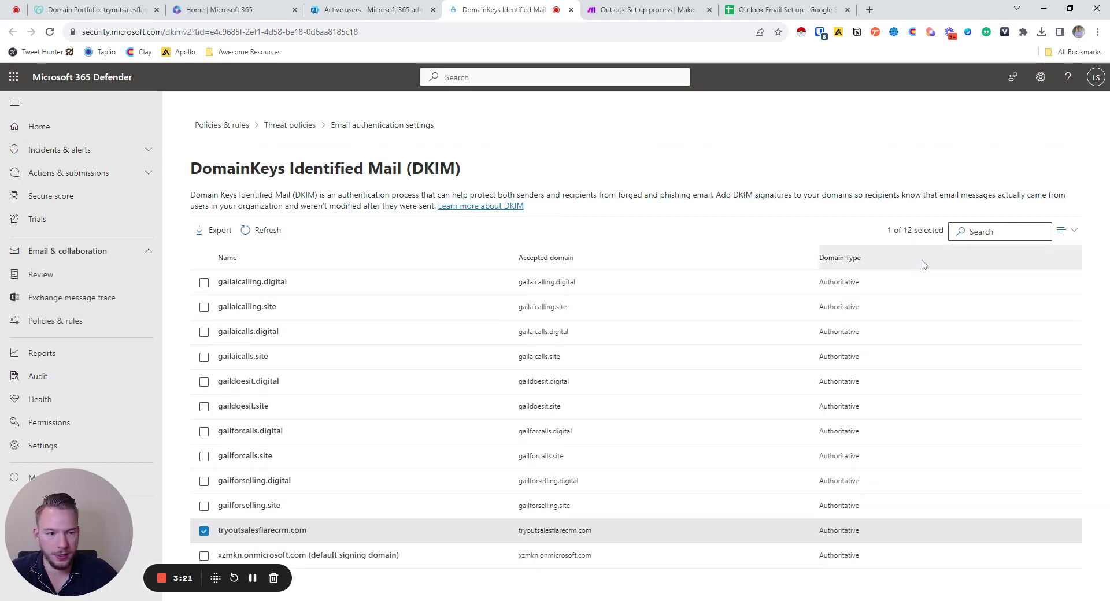
pyautogui.click(334, 537)
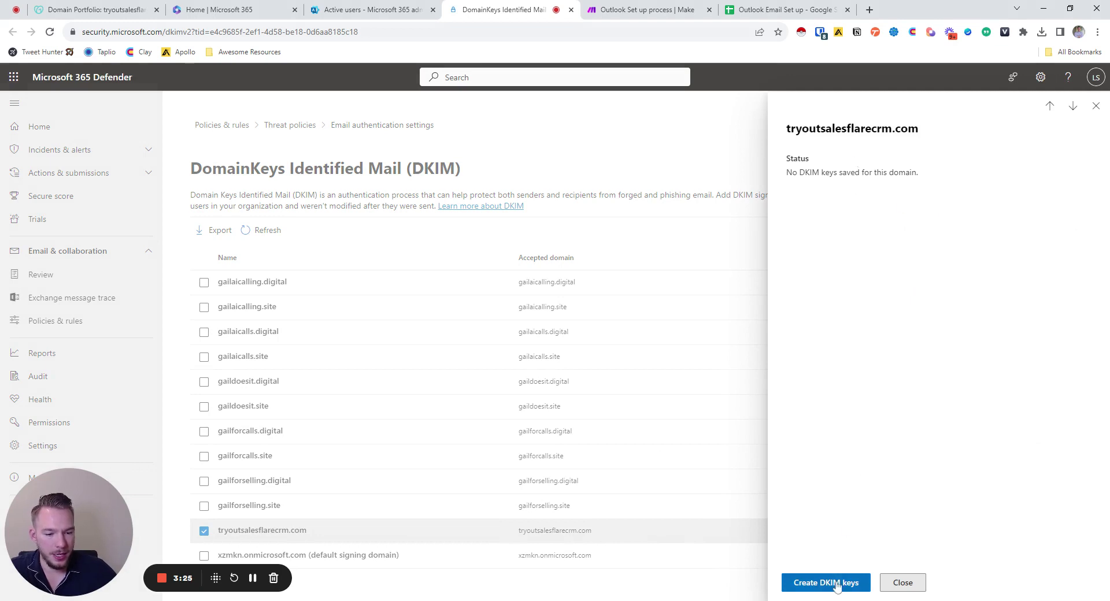
pyautogui.click(836, 584)
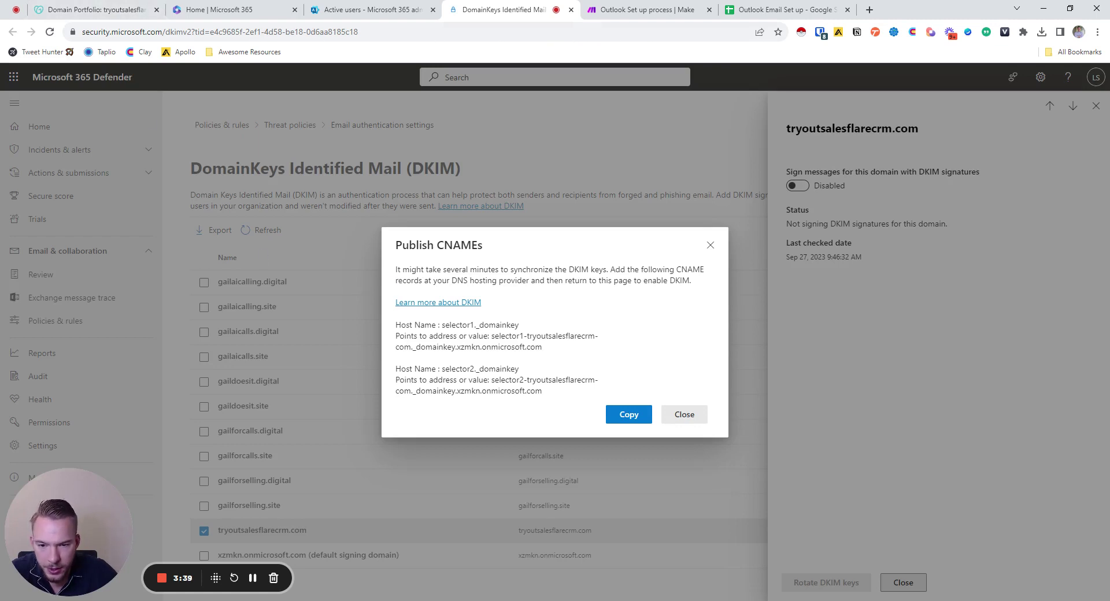
pyautogui.moveTo(441, 326); pyautogui.dragTo(521, 328)
pyautogui.hotkey('ctrl', 'c')
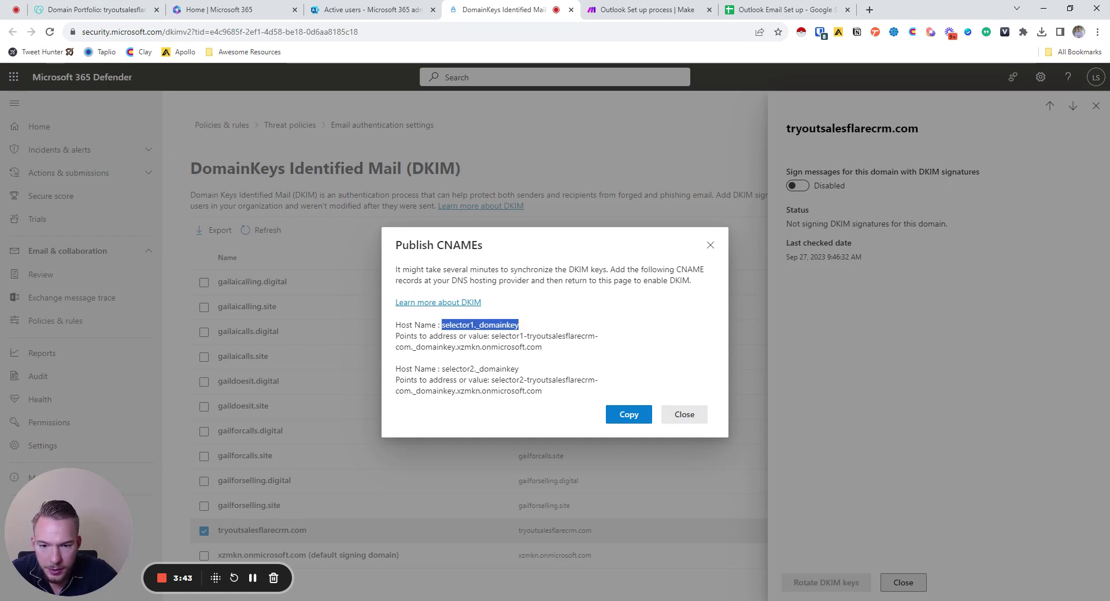
pyautogui.moveTo(492, 336); pyautogui.dragTo(543, 347)
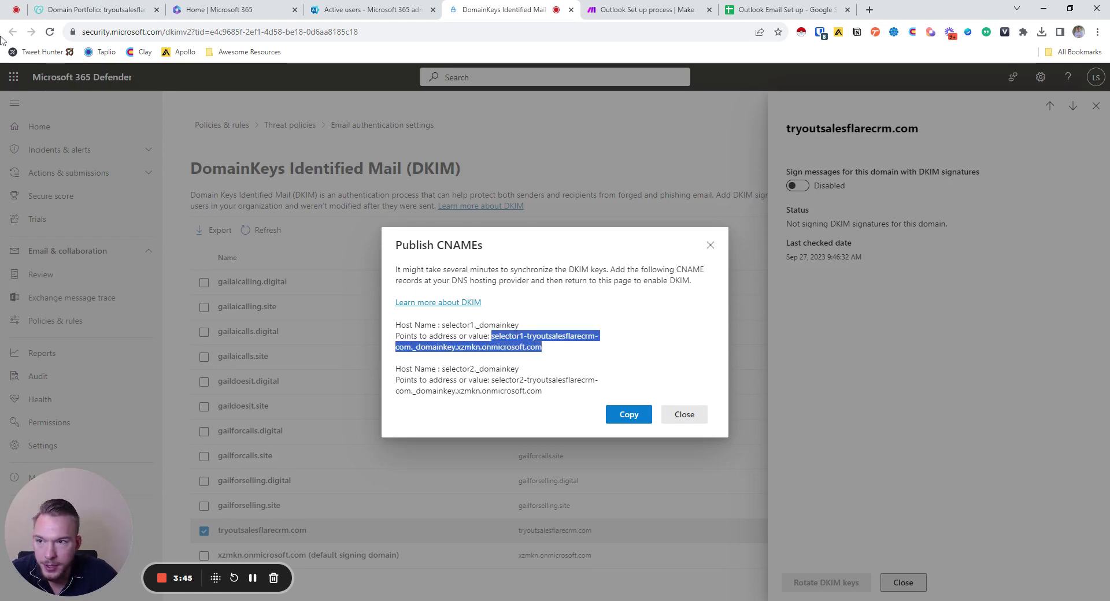
# Step: Add a GoDaddy CNAME record selector1._domainkey pointing to its DKIM target
pyautogui.click(134, 9)
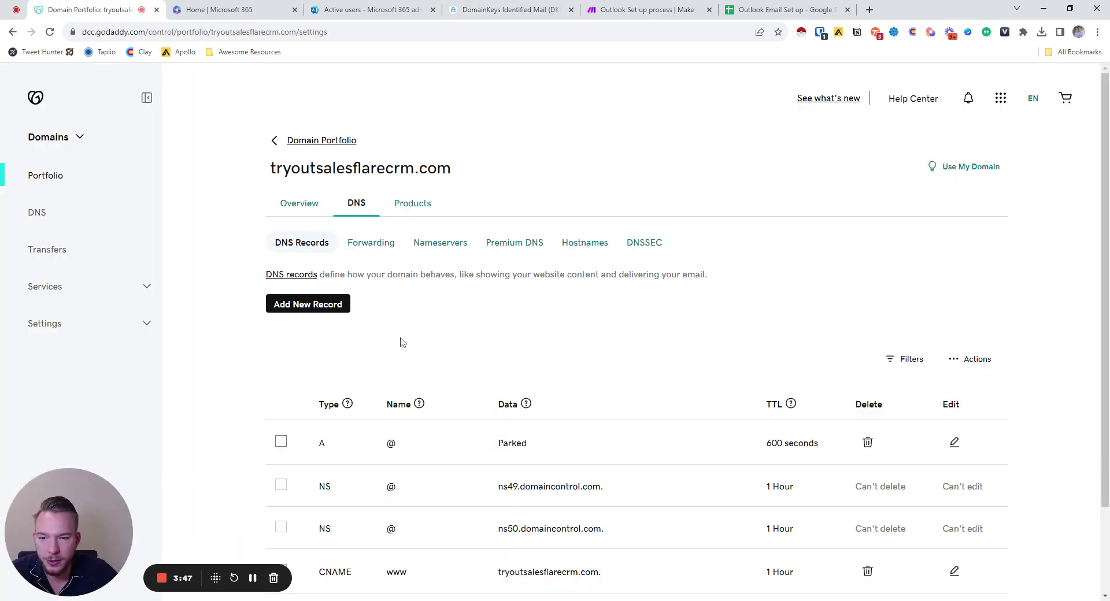
pyautogui.click(330, 306)
pyautogui.click(372, 383)
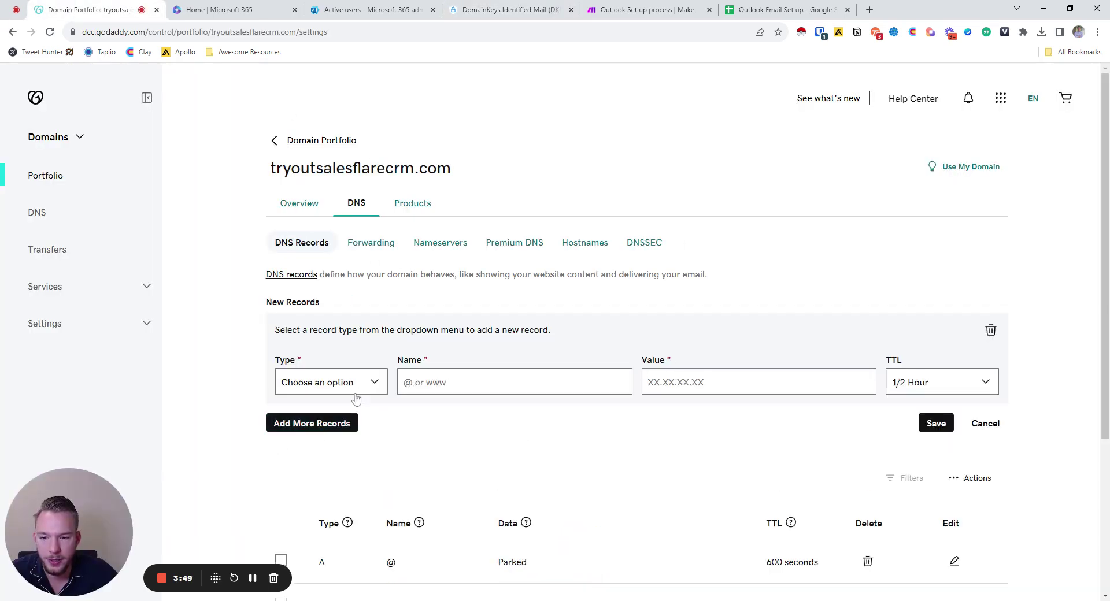
pyautogui.click(356, 419)
pyautogui.click(486, 15)
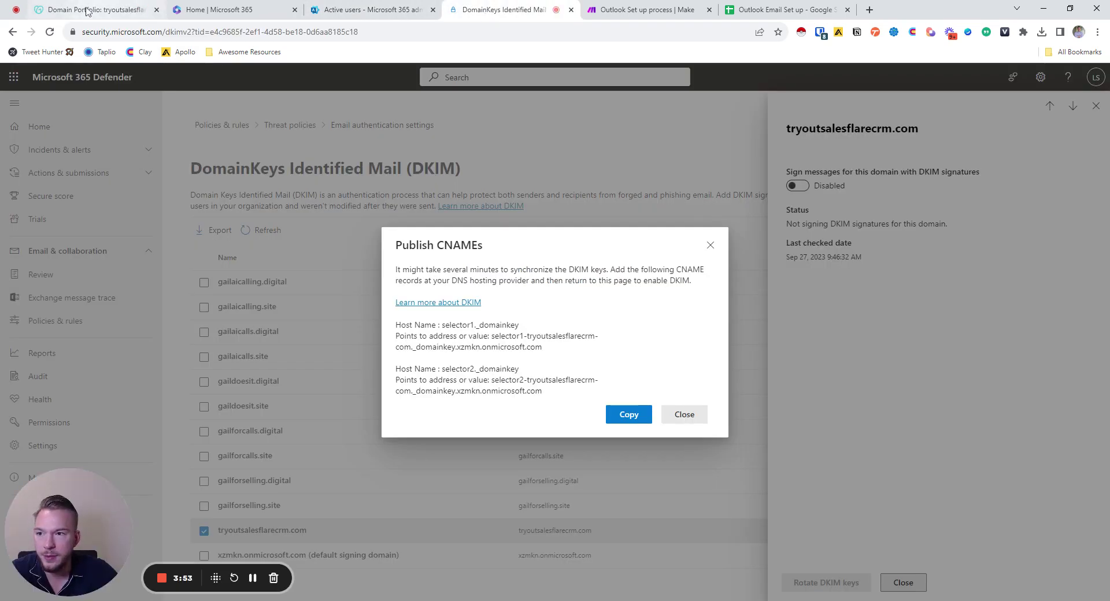
pyautogui.click(132, 11)
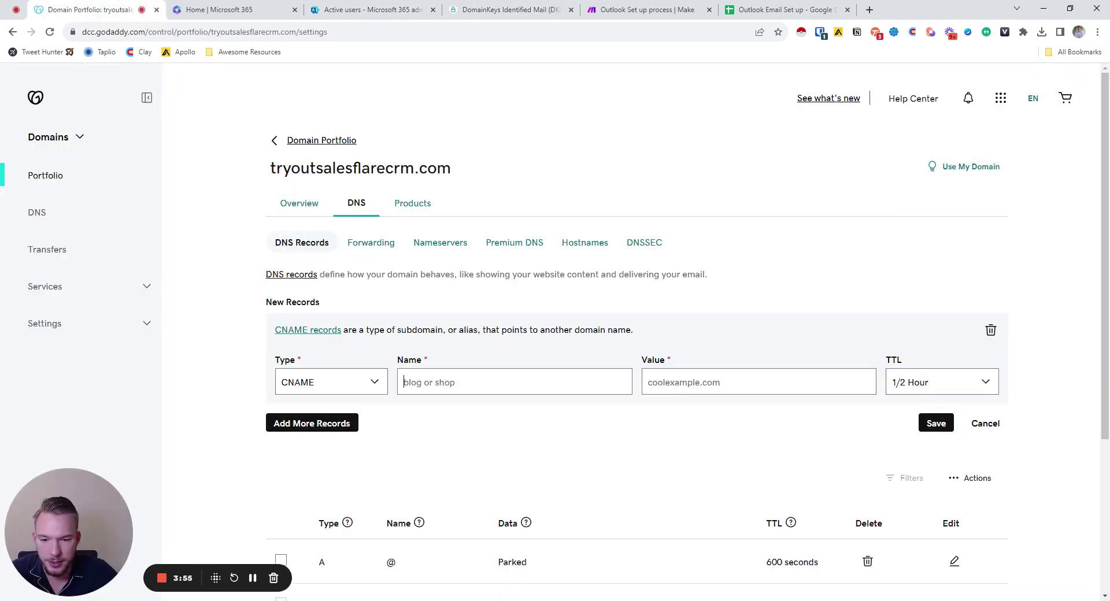
pyautogui.hotkey('ctrl', 'v')
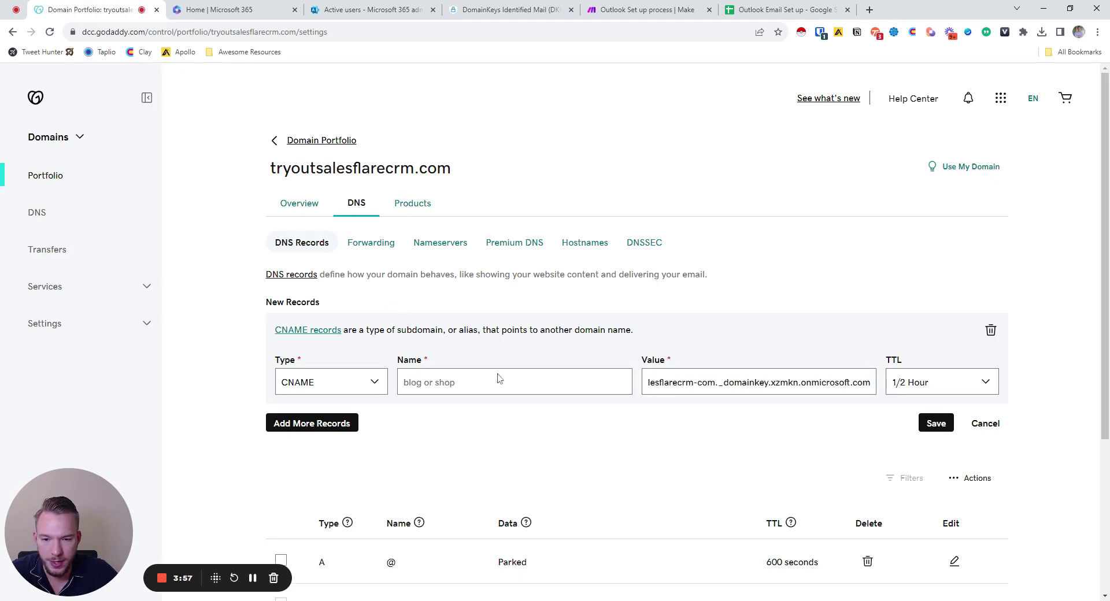
pyautogui.click(501, 381)
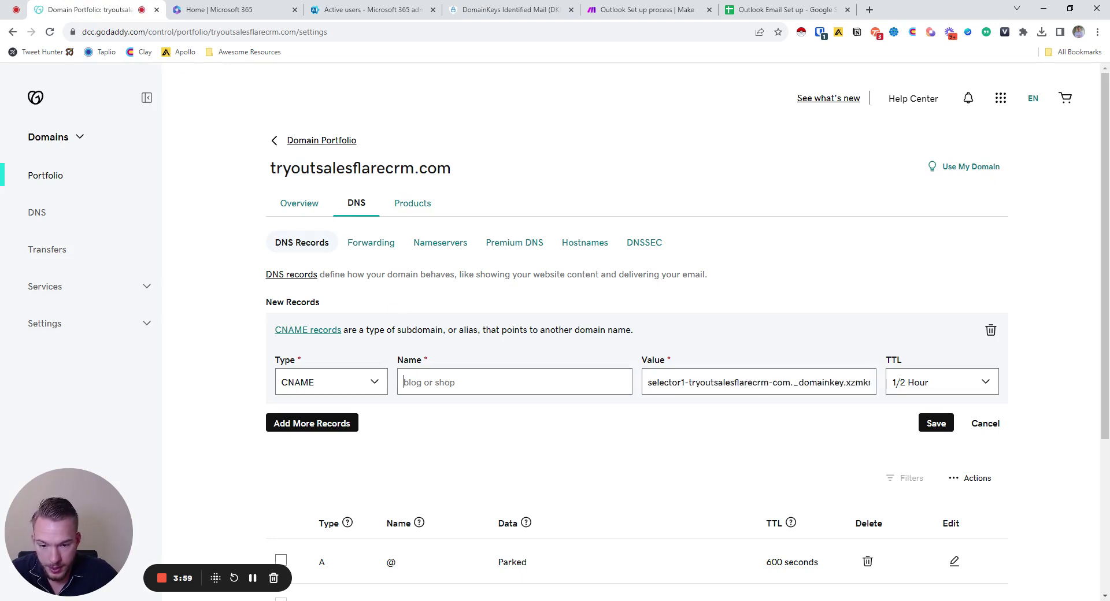
pyautogui.hotkey('ctrl', 'v')
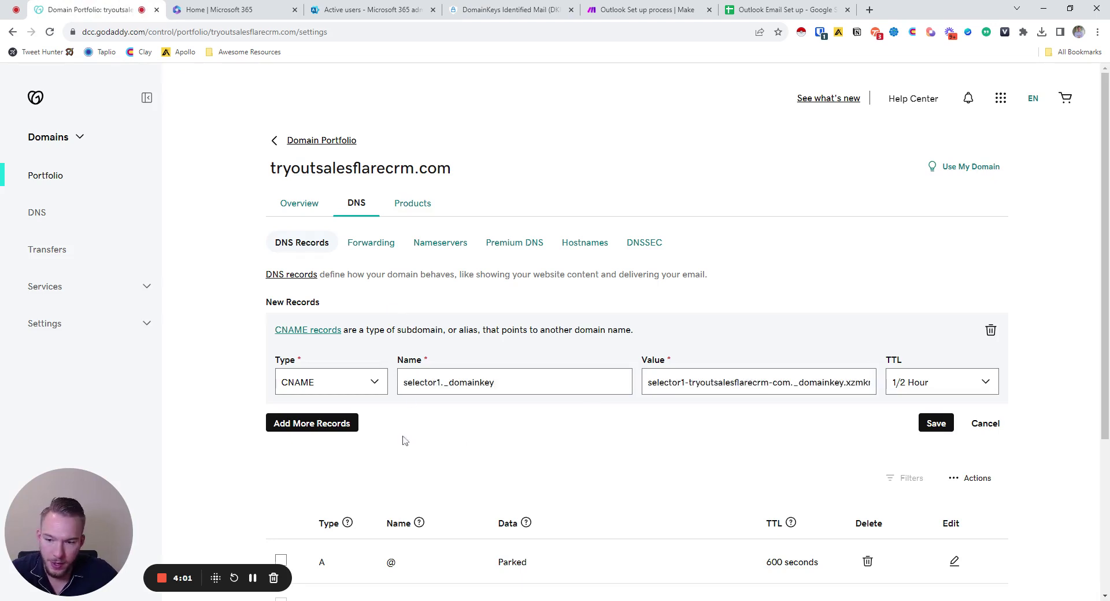
# Step: Add a second record row named selector2._domainkey with its DKIM value
pyautogui.click(332, 429)
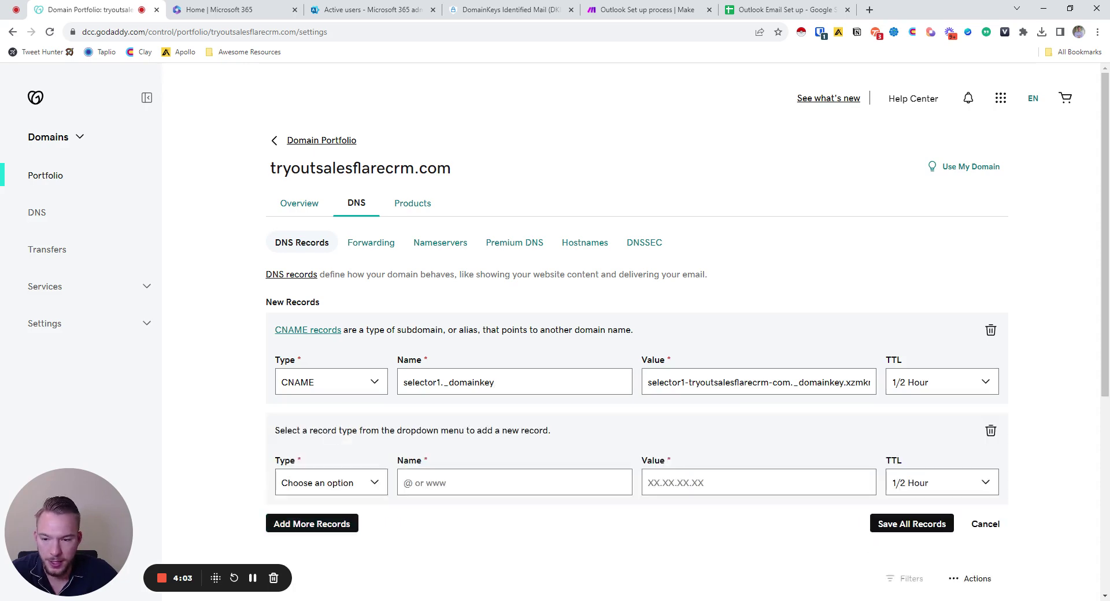
pyautogui.click(530, 16)
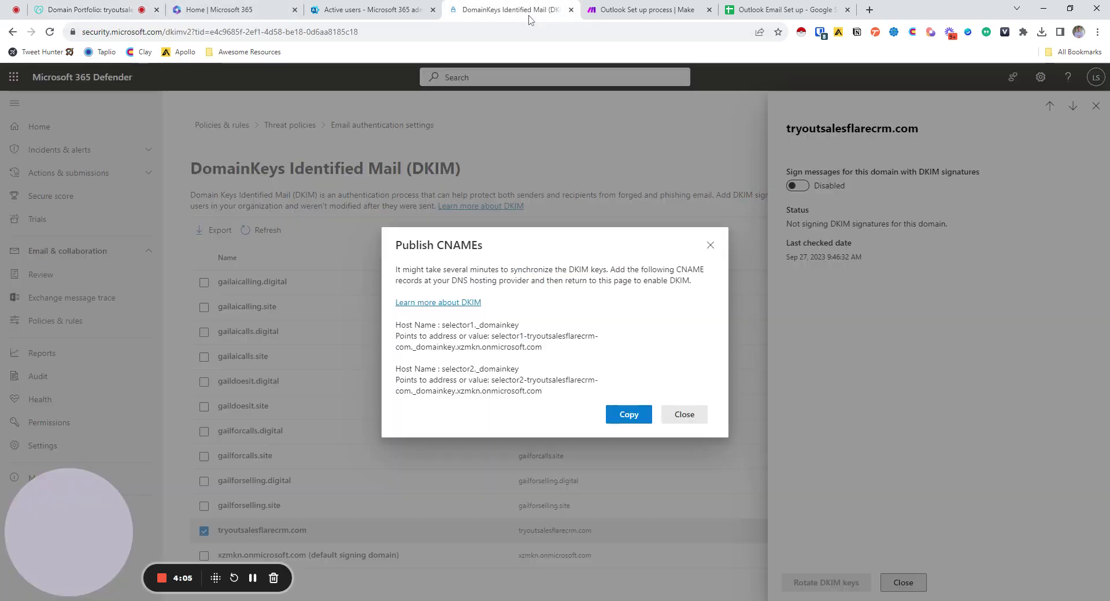
pyautogui.moveTo(442, 369); pyautogui.dragTo(542, 392)
pyautogui.hotkey('ctrl', 'c')
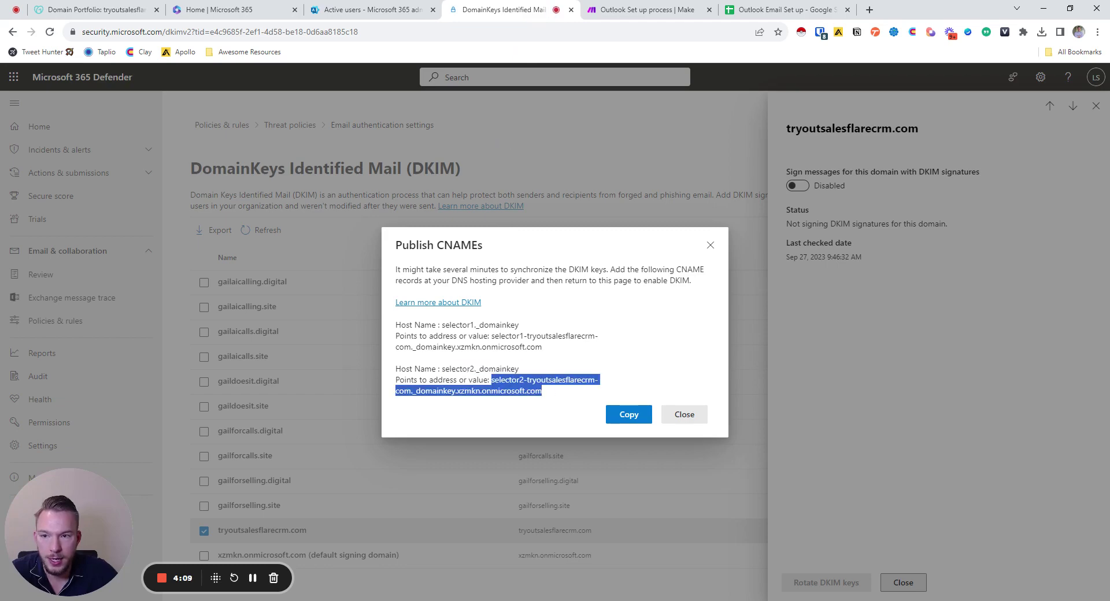
pyautogui.hotkey('ctrl', '2')
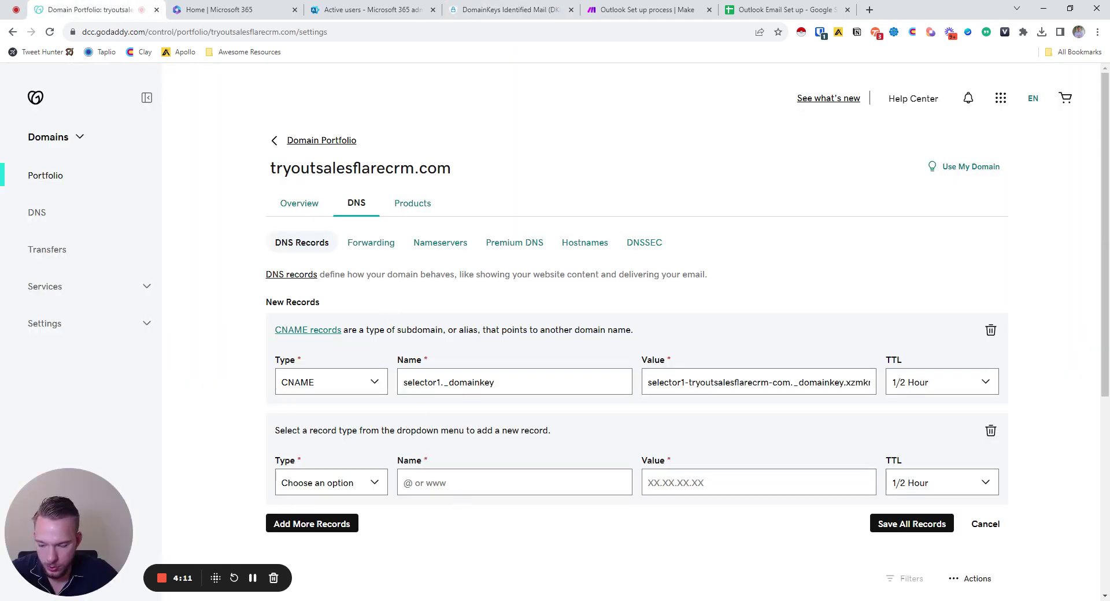
pyautogui.write('selector2._domainkey')
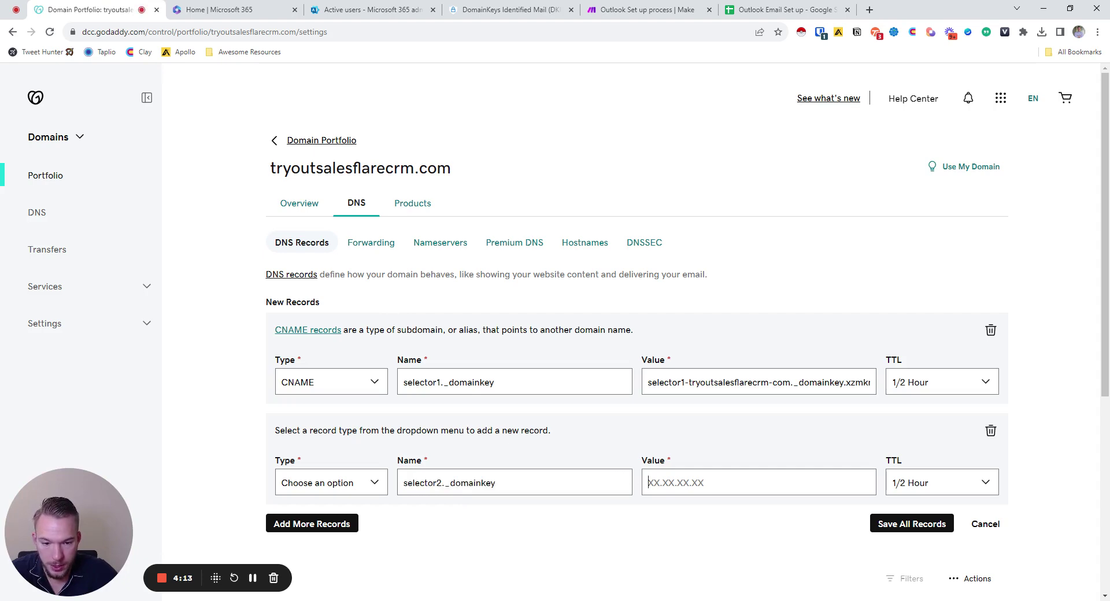
pyautogui.press('Tab')
pyautogui.hotkey('ctrl', 'v')
# Step: Add a third row, setting the second record to CNAME and the third to TXT
pyautogui.scroll(-5, 709, 494)
pyautogui.click(326, 243)
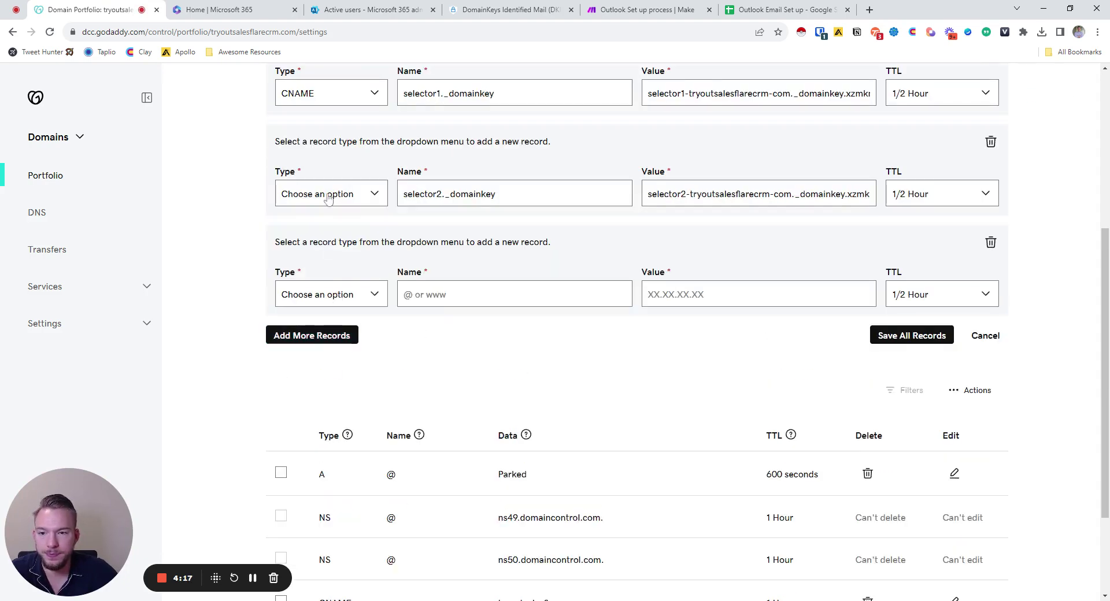
pyautogui.click(327, 211)
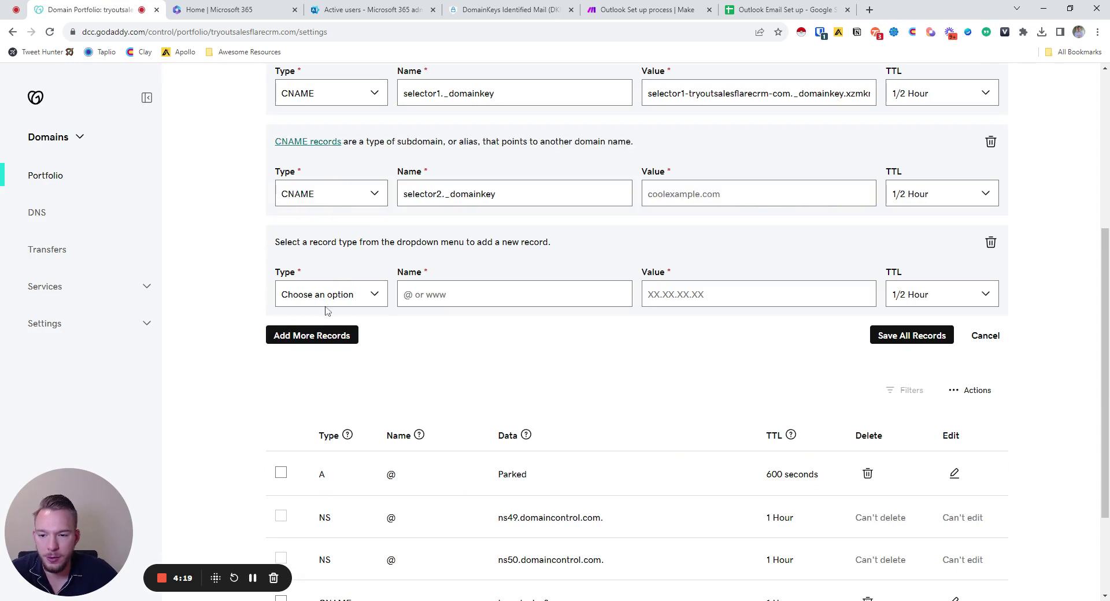
pyautogui.click(328, 311)
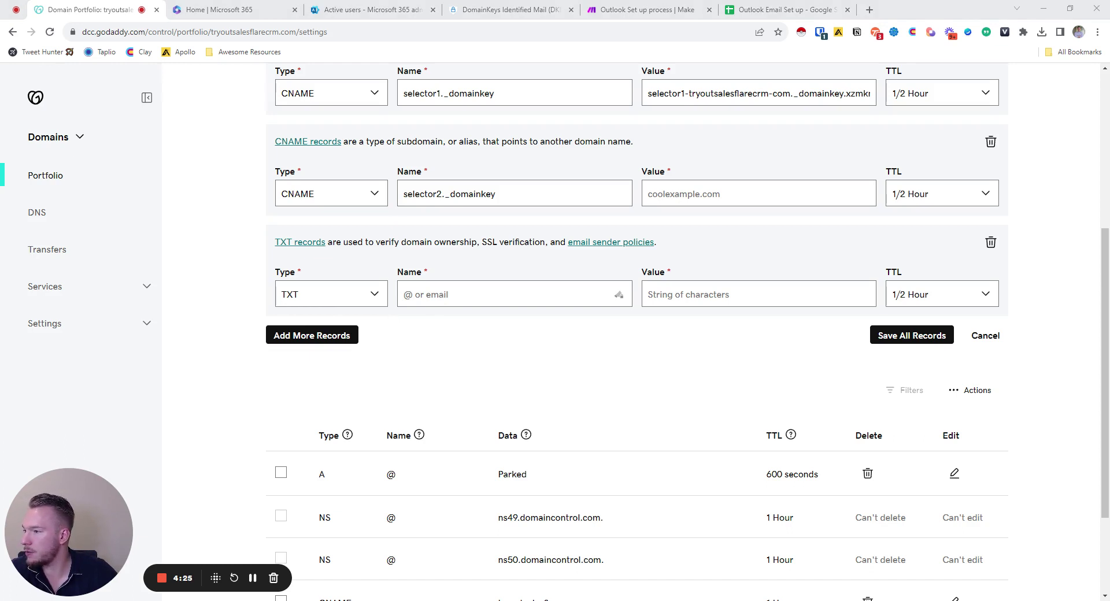
# Step: Fill the TXT record as _dmarc with value v=DMARC1; p=reject
pyautogui.click(401, 317)
pyautogui.write('_dmarc')
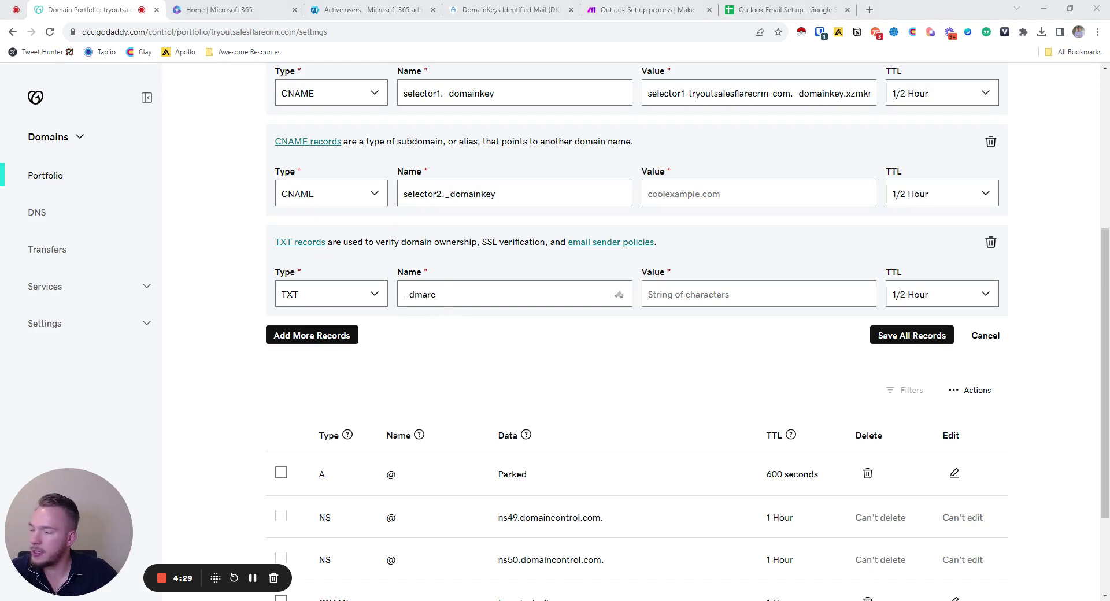
pyautogui.click(701, 295)
pyautogui.write('v=DMARC1; p=reject')
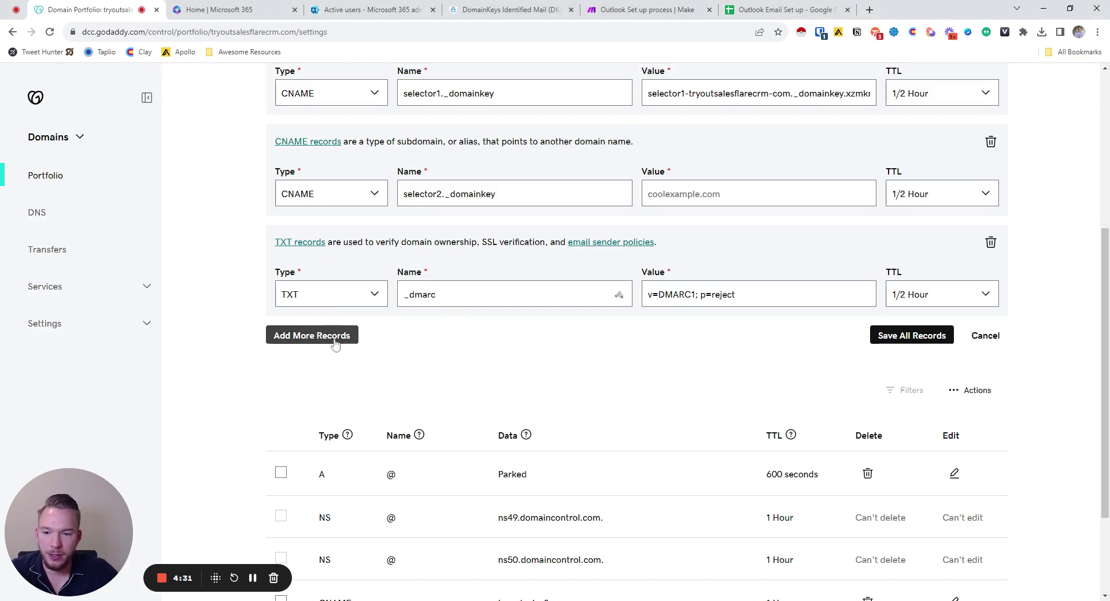
# Step: Add a CNAME record 'in' pointing to open.sleadtrack.com and save all records
pyautogui.click(331, 338)
pyautogui.click(327, 406)
pyautogui.click(299, 488)
pyautogui.click(403, 399)
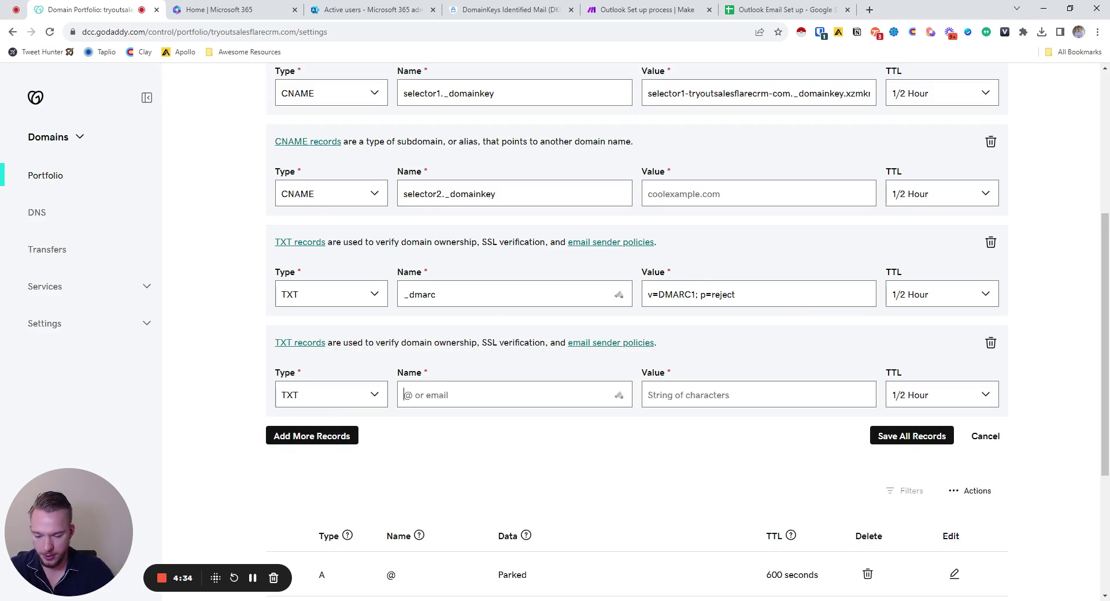
pyautogui.write('in')
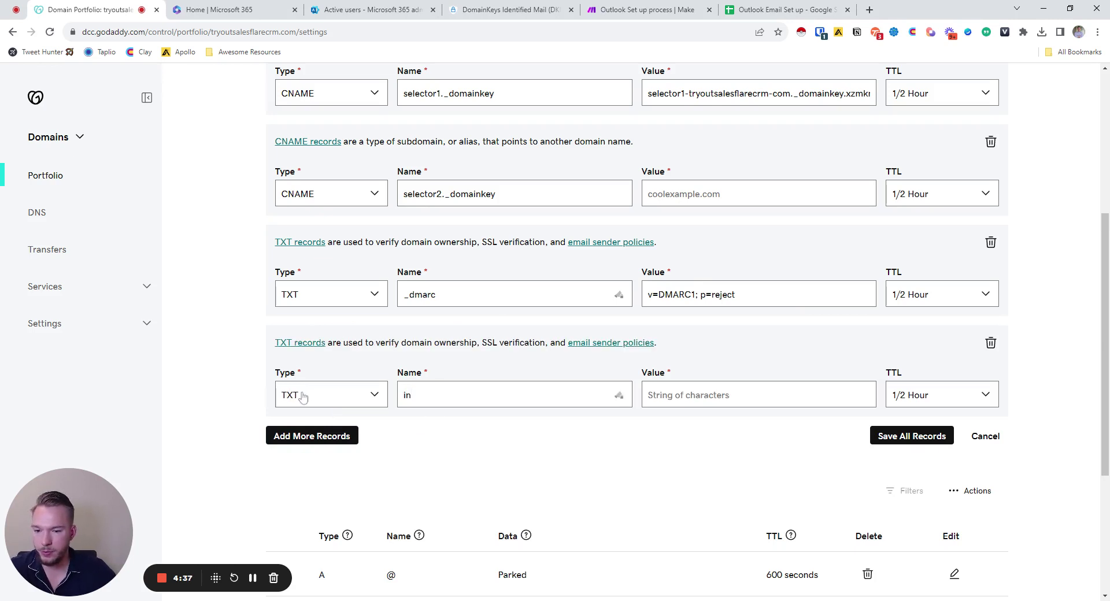
pyautogui.click(307, 412)
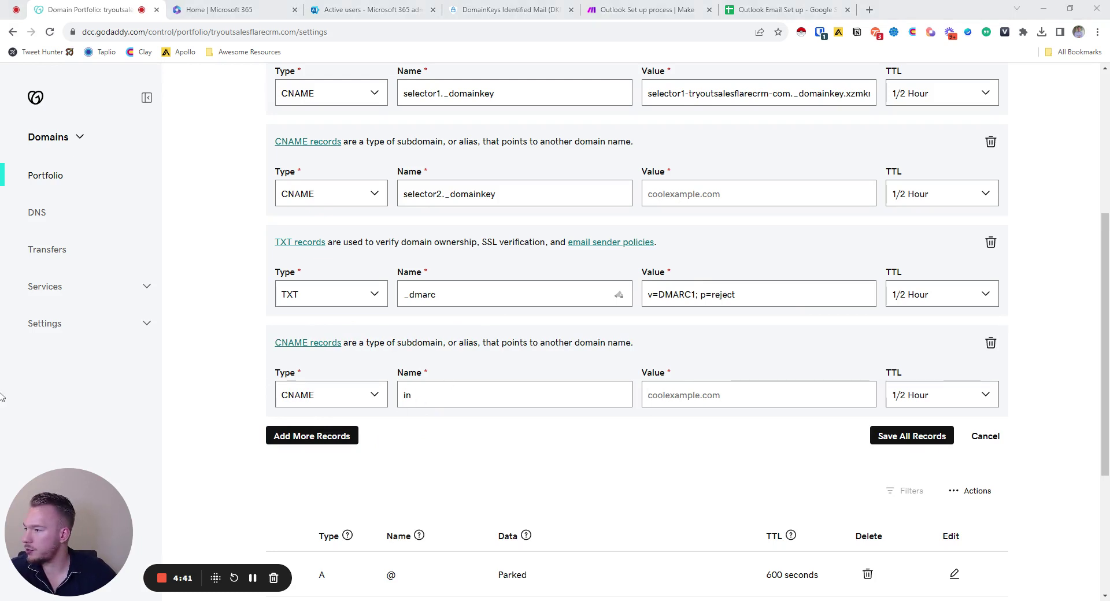
pyautogui.hotkey('alt', 'Tab')
pyautogui.write('open.sleadtrack.com')
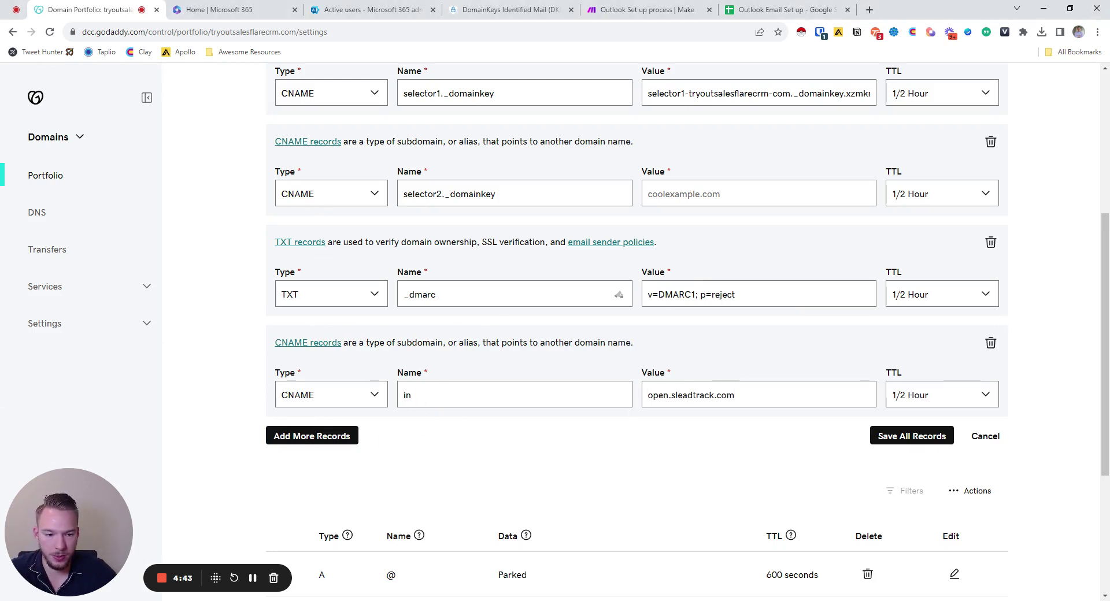
pyautogui.click(913, 436)
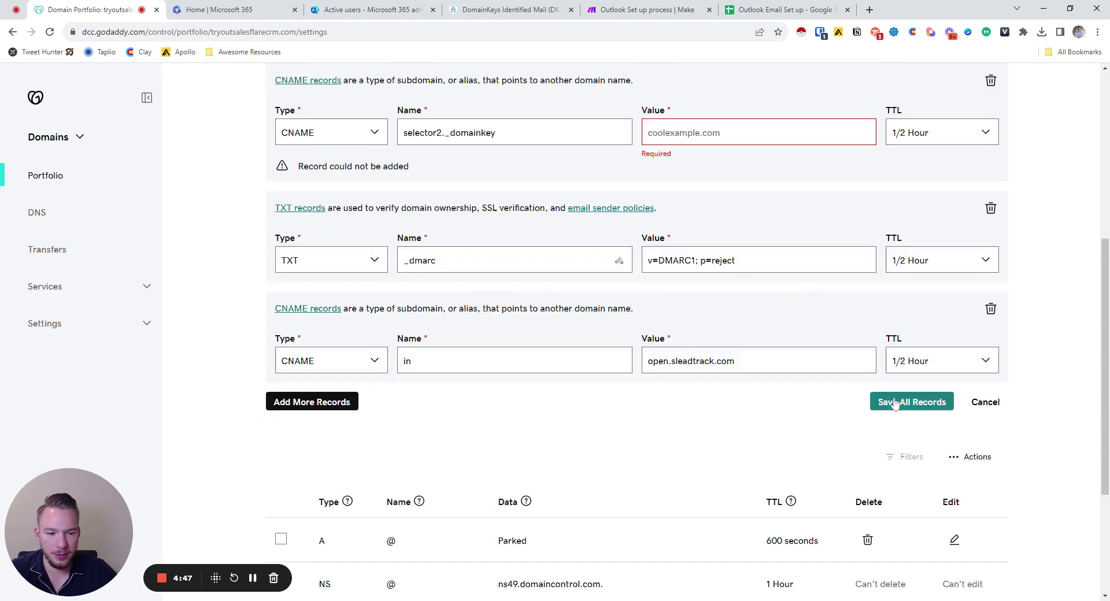
# Step: Paste the DKIM target into the empty selector2 CNAME value and save all new records
pyautogui.scroll(2, 607, 393)
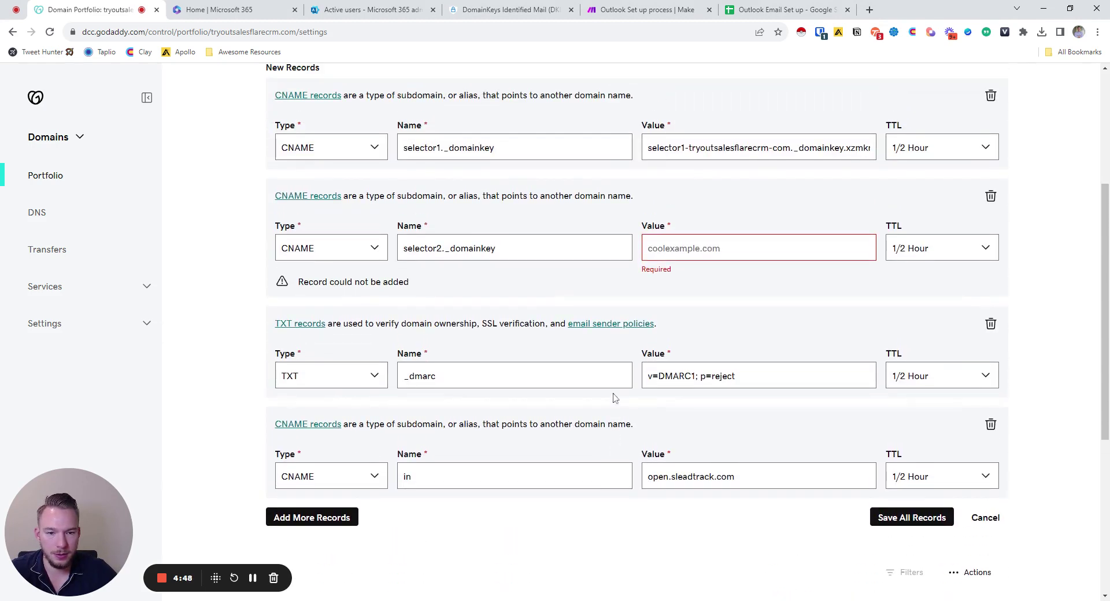
pyautogui.click(649, 248)
pyautogui.hotkey('ctrl', 'v')
pyautogui.click(912, 518)
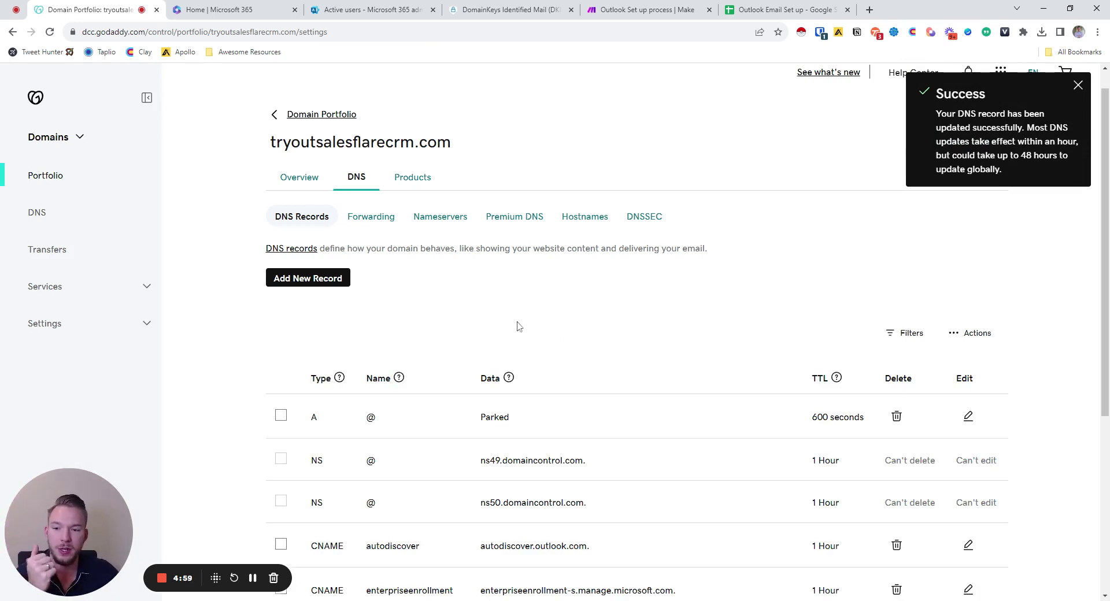
pyautogui.scroll(-5, 519, 326)
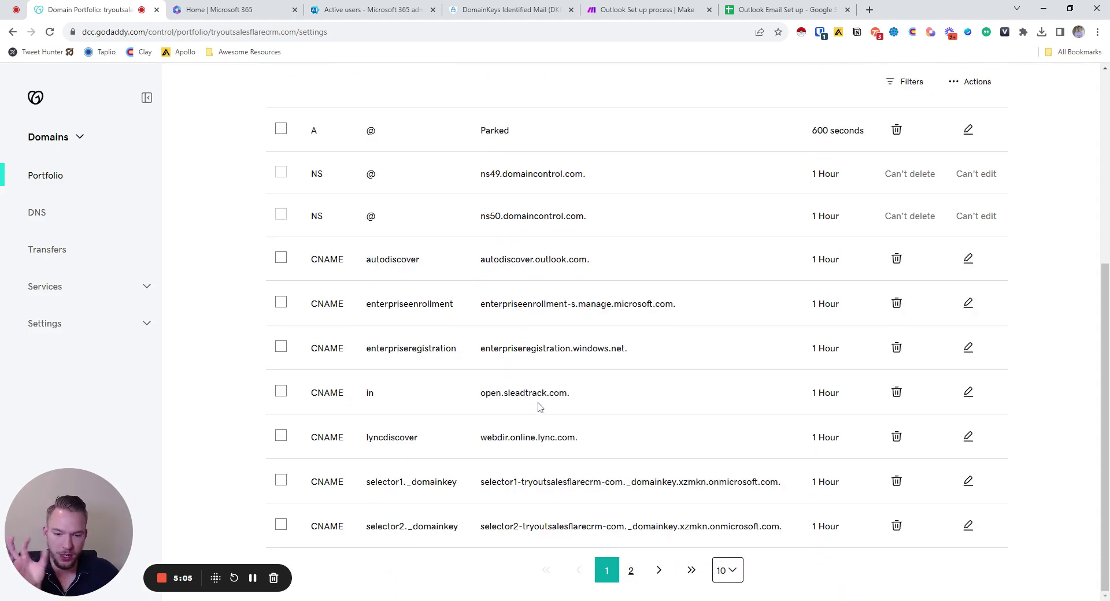
pyautogui.scroll(5, 537, 408)
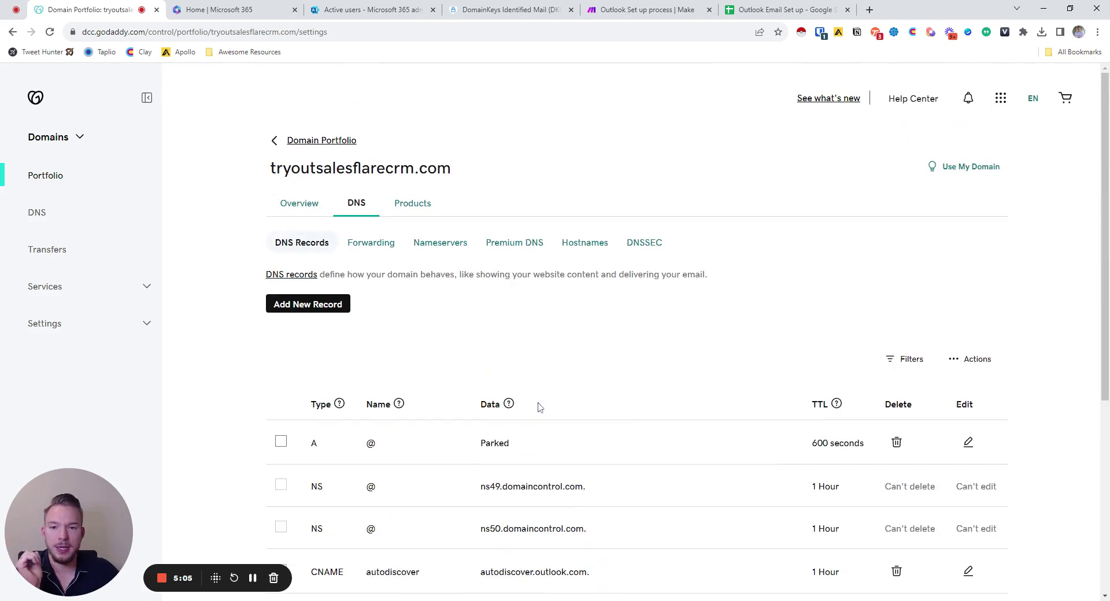
# Step: Add a Permanent (301) forward from tryoutsalesflarecrm.com to salesflare.com
pyautogui.click(381, 247)
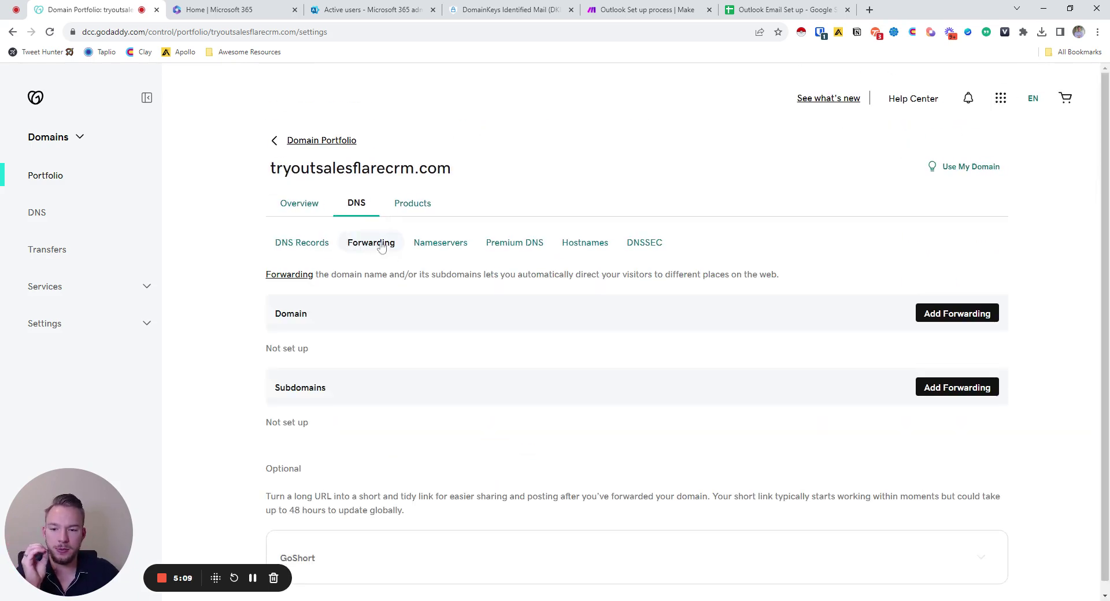
pyautogui.click(951, 320)
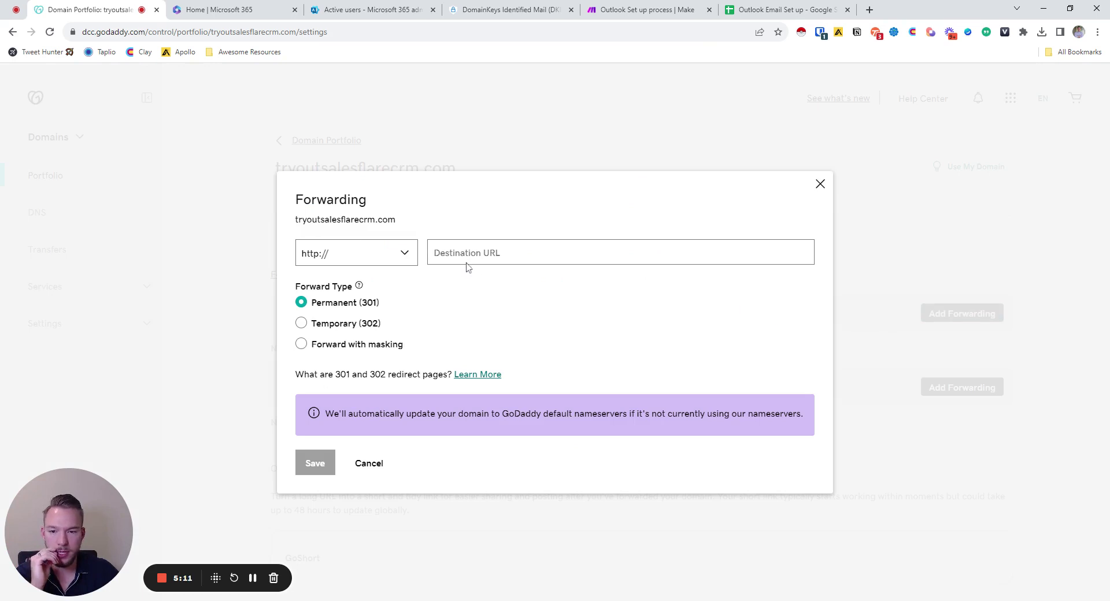
pyautogui.write('salesflare.com')
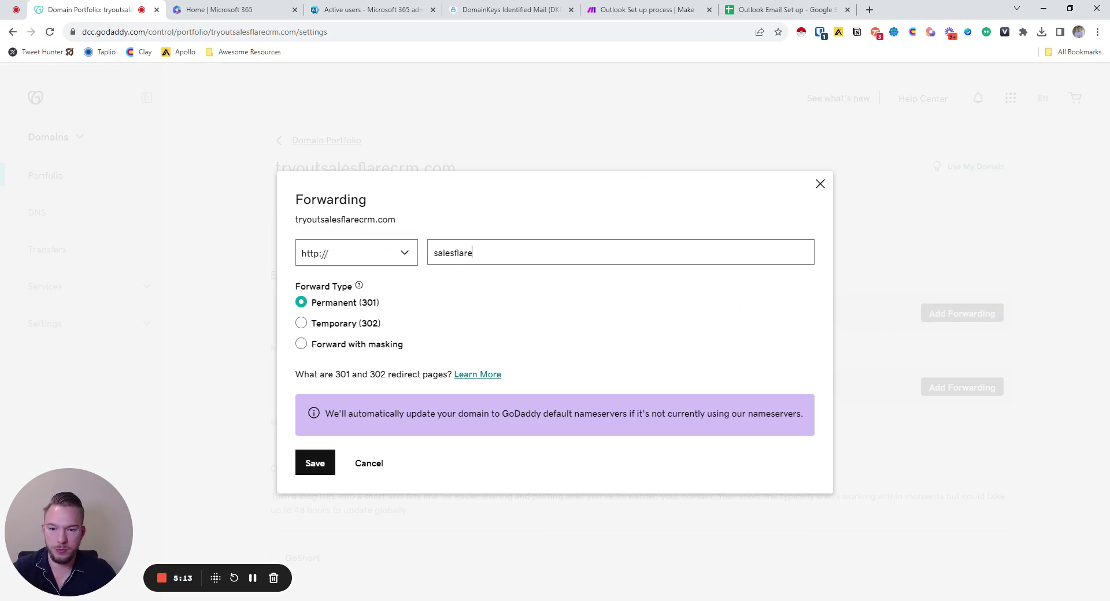
pyautogui.click(314, 463)
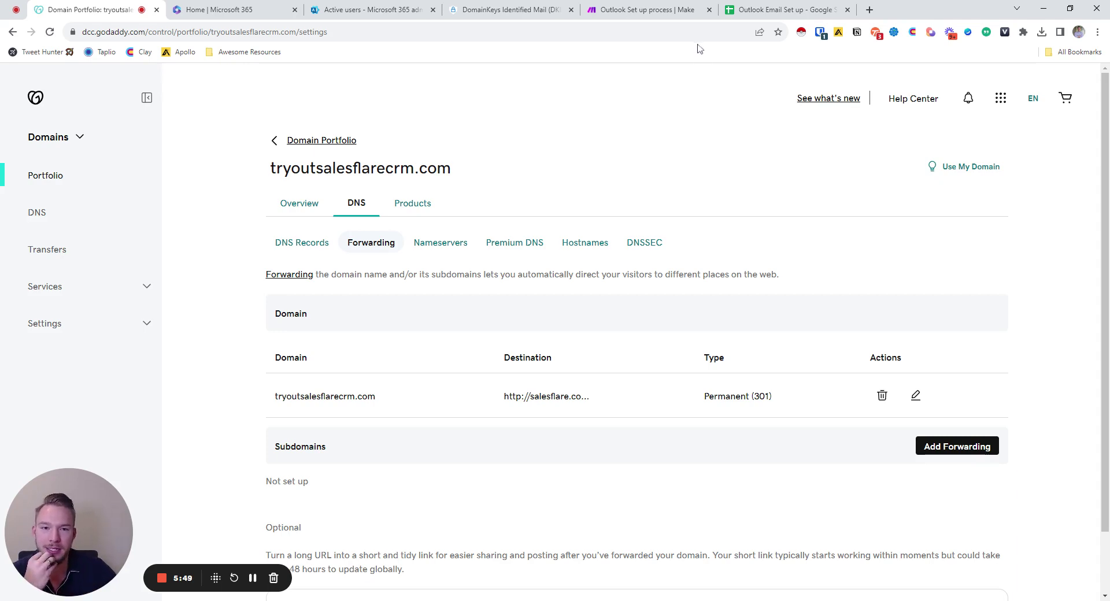
# Step: Switch to the Make tab showing the Outlook Set up process scenario
pyautogui.click(671, 9)
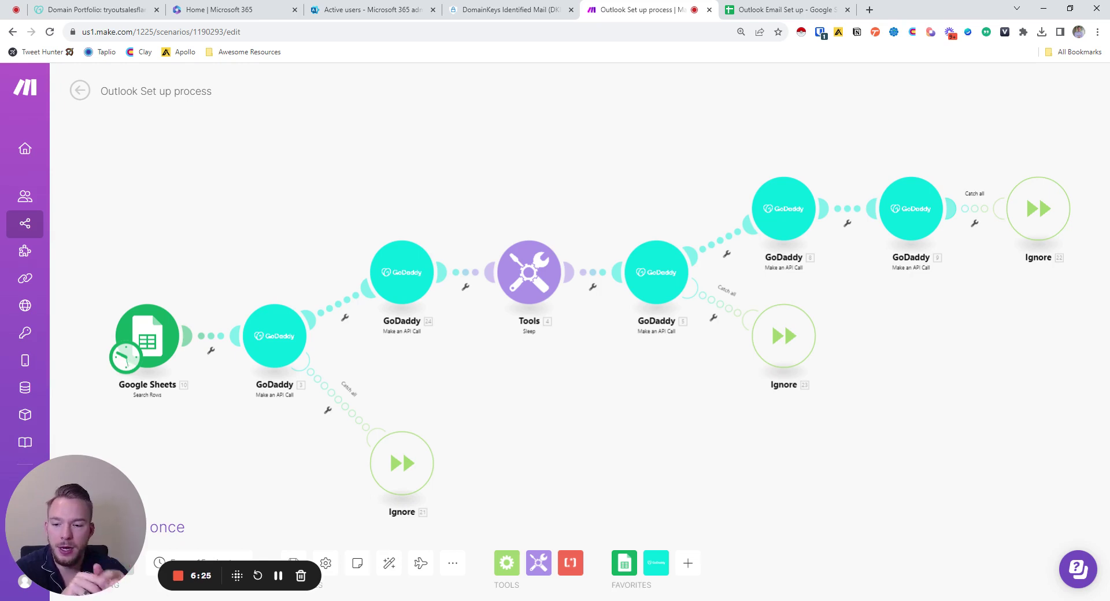
pyautogui.click(745, 19)
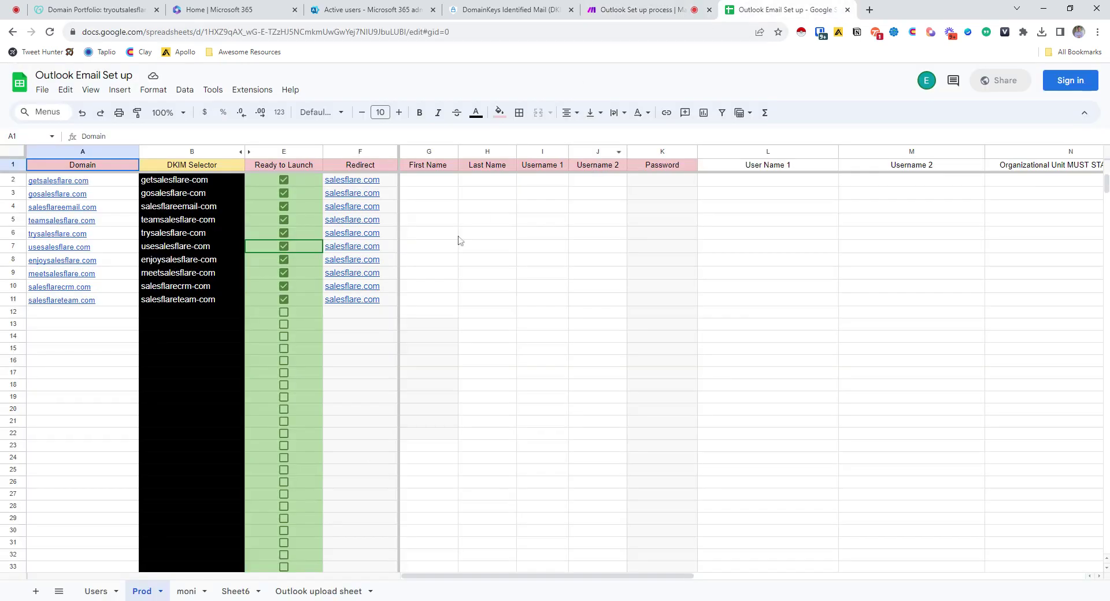
pyautogui.moveTo(191, 181); pyautogui.dragTo(193, 301)
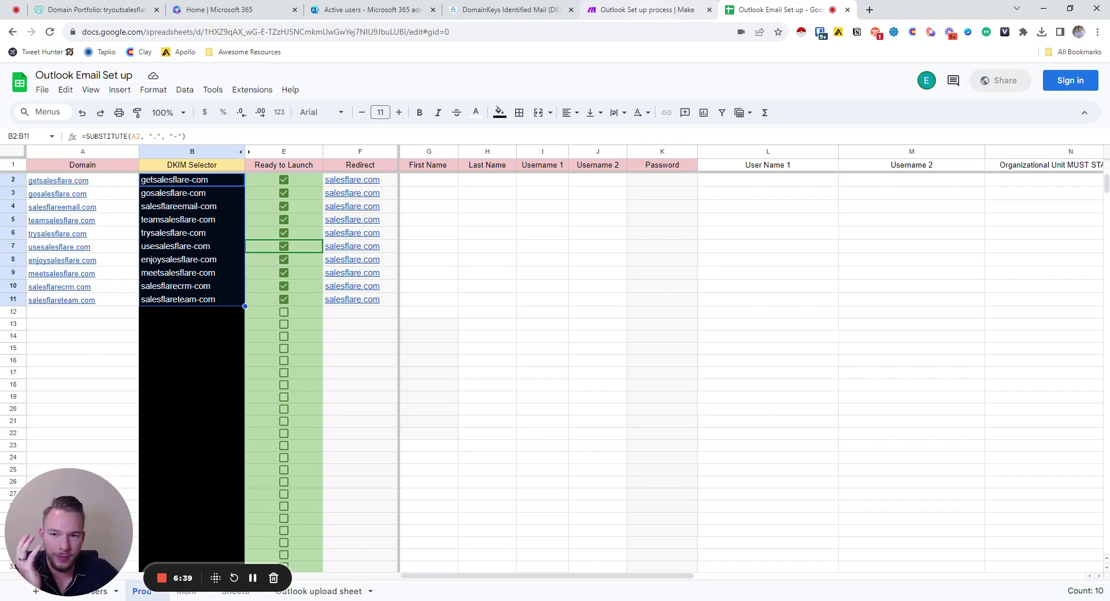
pyautogui.click(648, 10)
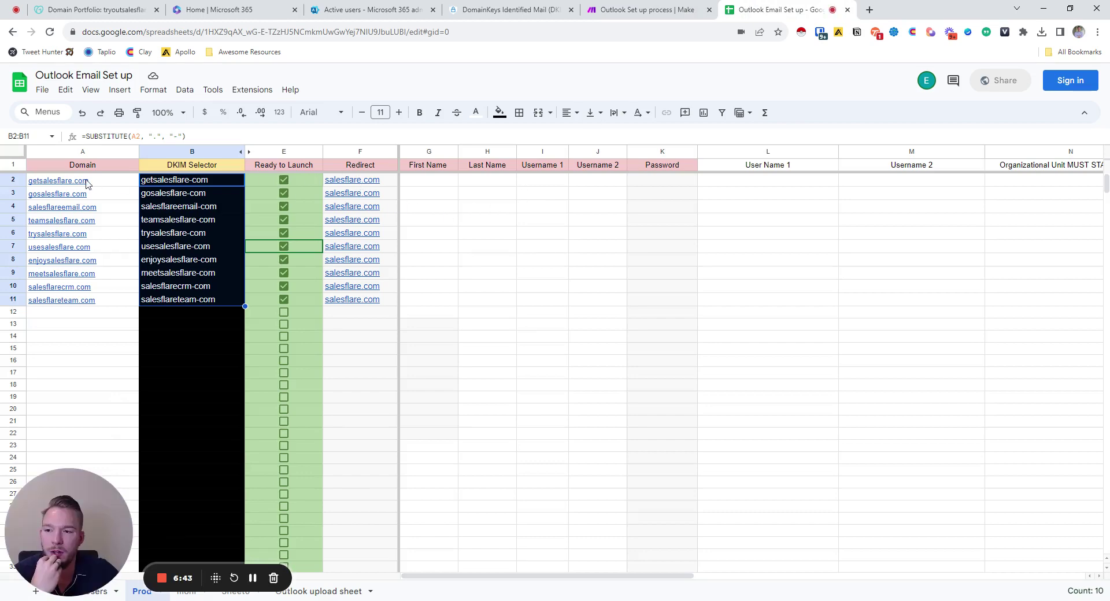
pyautogui.moveTo(86, 183)
pyautogui.click(647, 10)
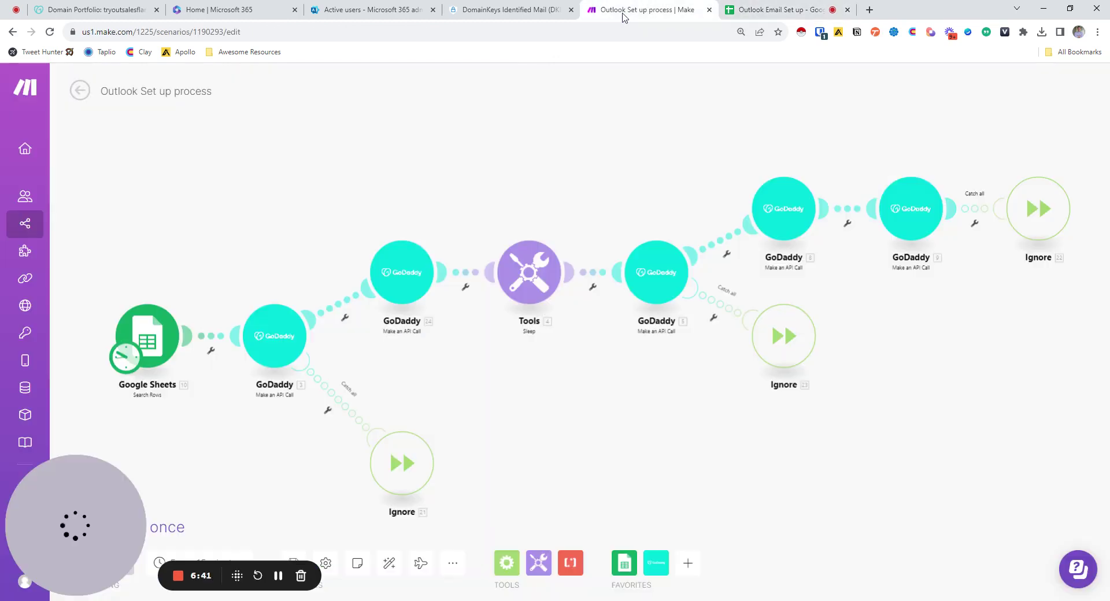
# Step: View the first GoDaddy module's selector1 request body, then move to Microsoft 365 Active users
pyautogui.click(278, 337)
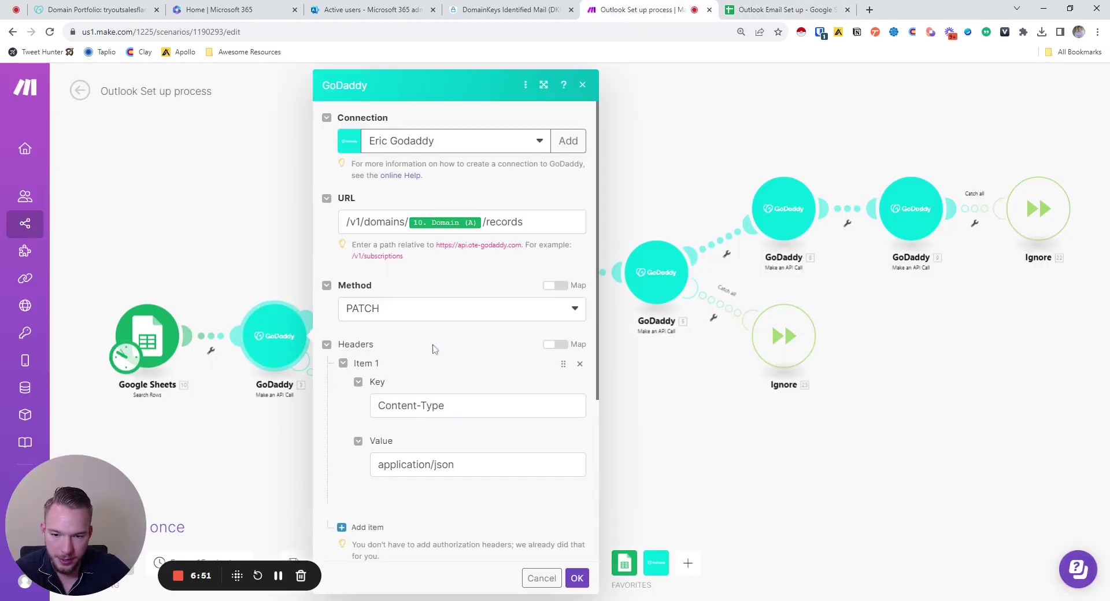
pyautogui.scroll(-5, 438, 354)
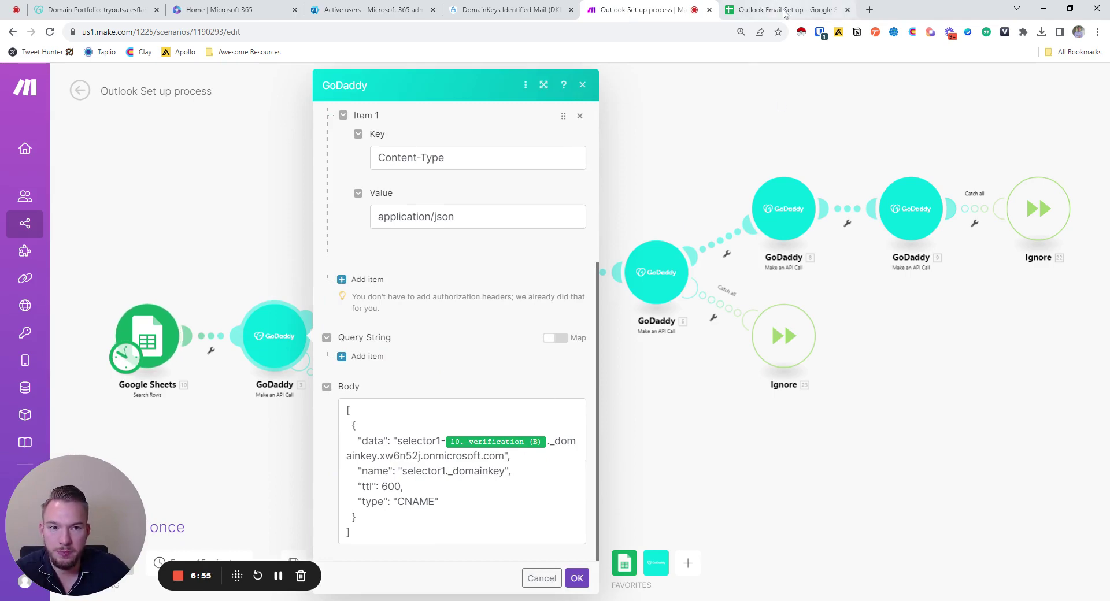
pyautogui.hotkey('ctrl', 'Tab')
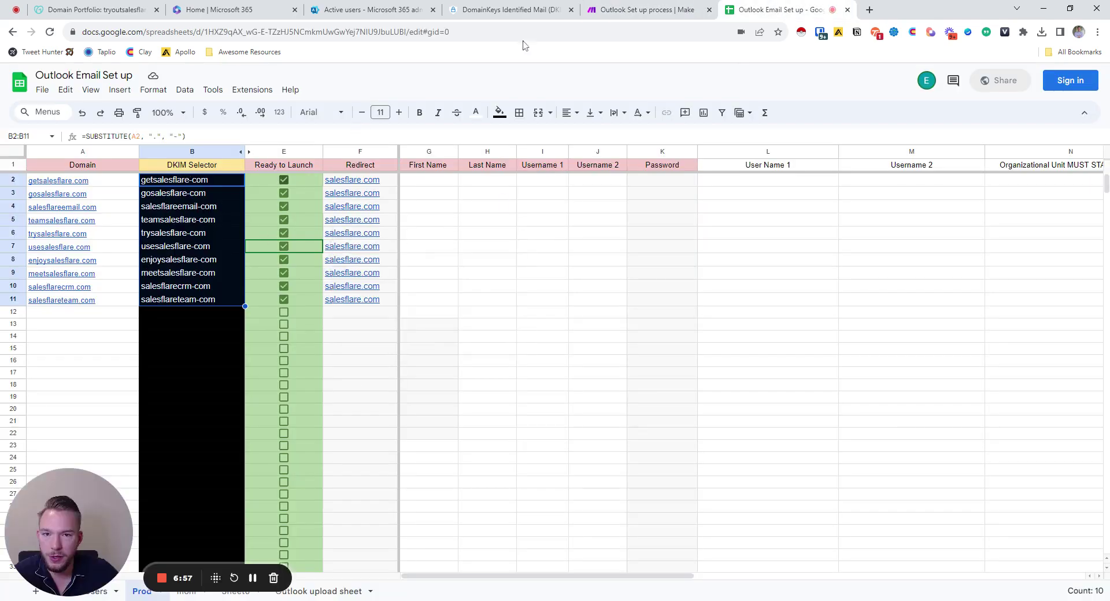
pyautogui.click(342, 10)
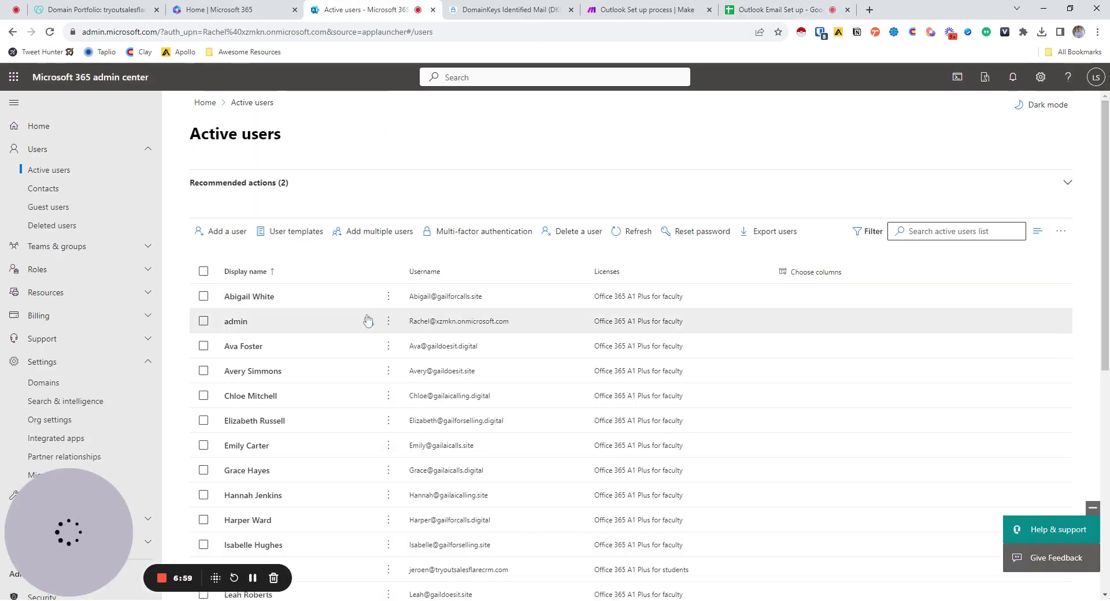
# Step: Check both selector CNAMEs in GoDaddy's DNS records, then return to Make's GoDaddy module
pyautogui.click(93, 9)
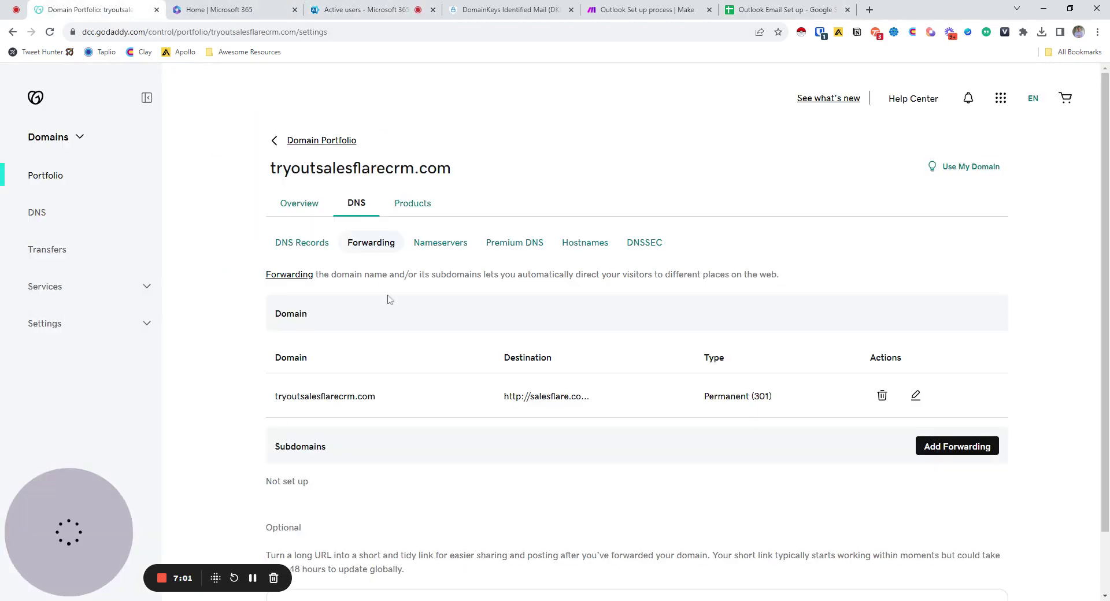
pyautogui.scroll(-1, 393, 317)
pyautogui.scroll(2, 404, 376)
pyautogui.click(303, 241)
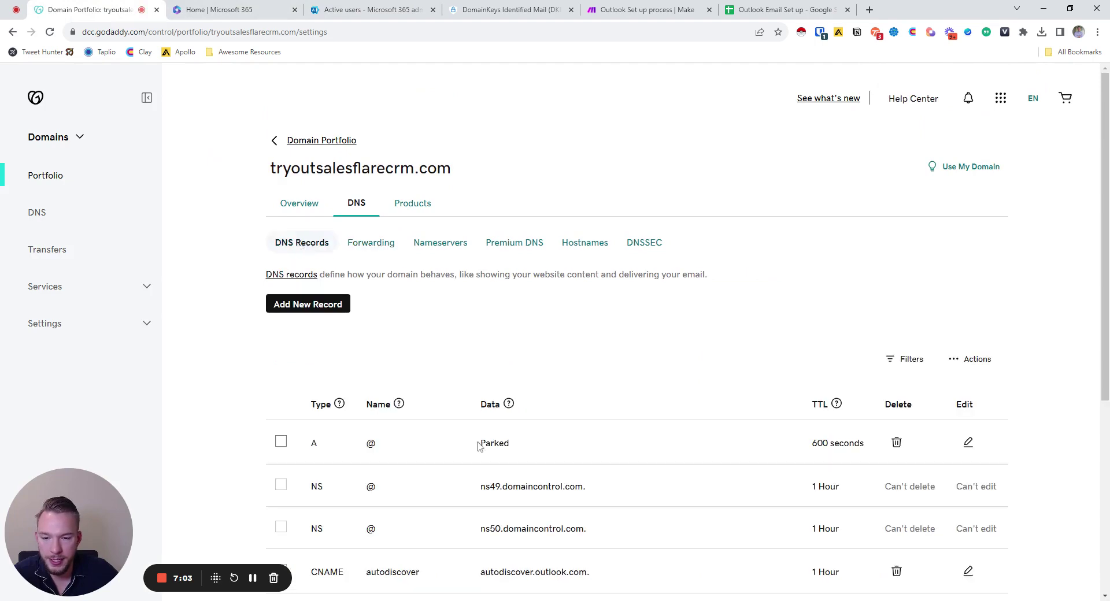
pyautogui.scroll(-5, 485, 451)
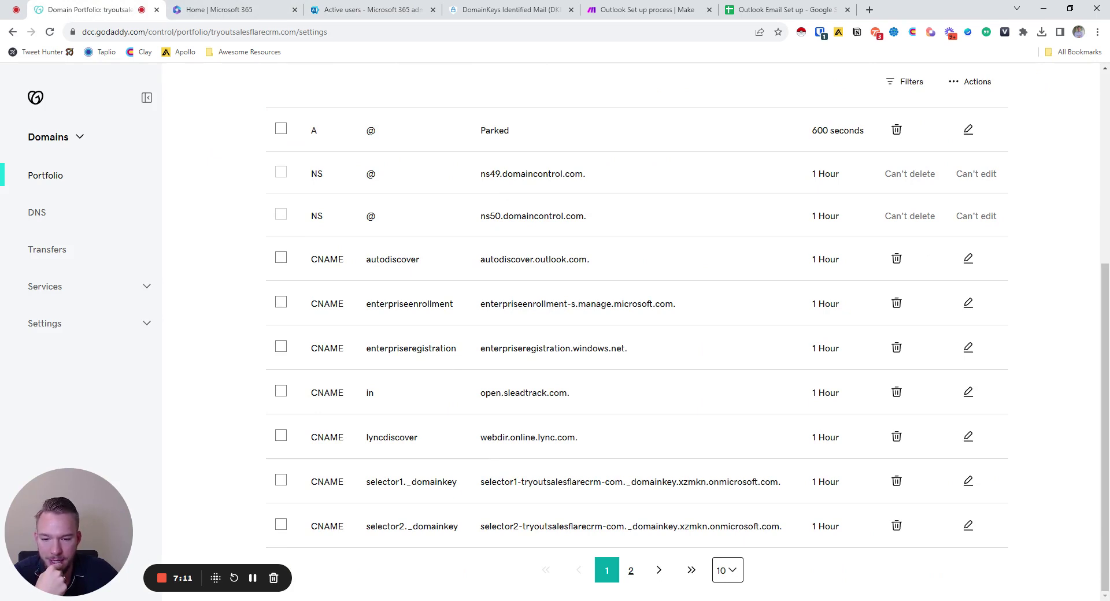
pyautogui.click(747, 17)
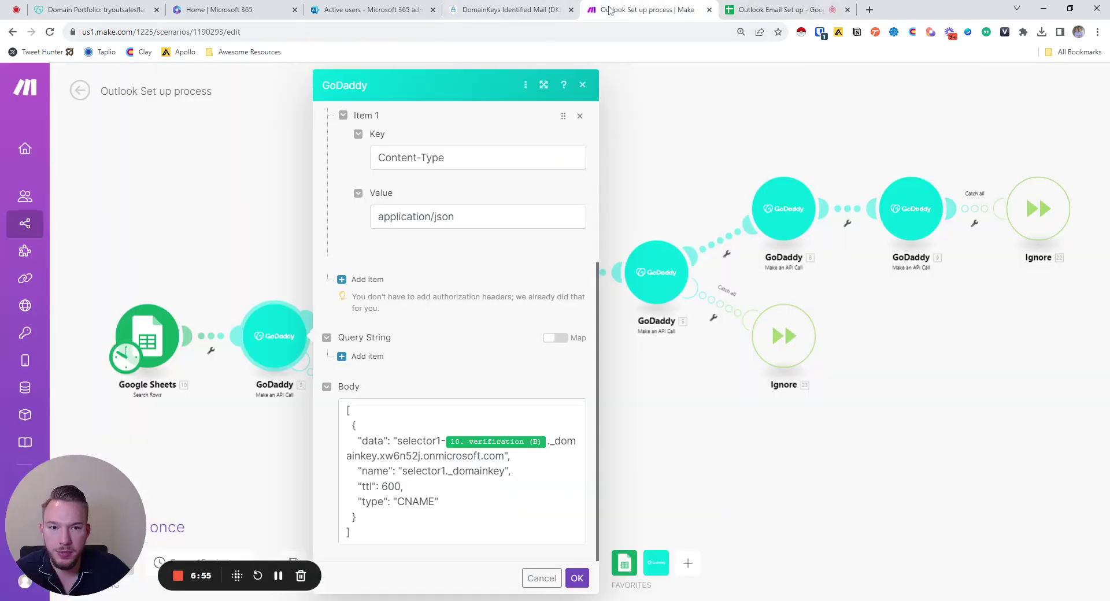
pyautogui.click(642, 10)
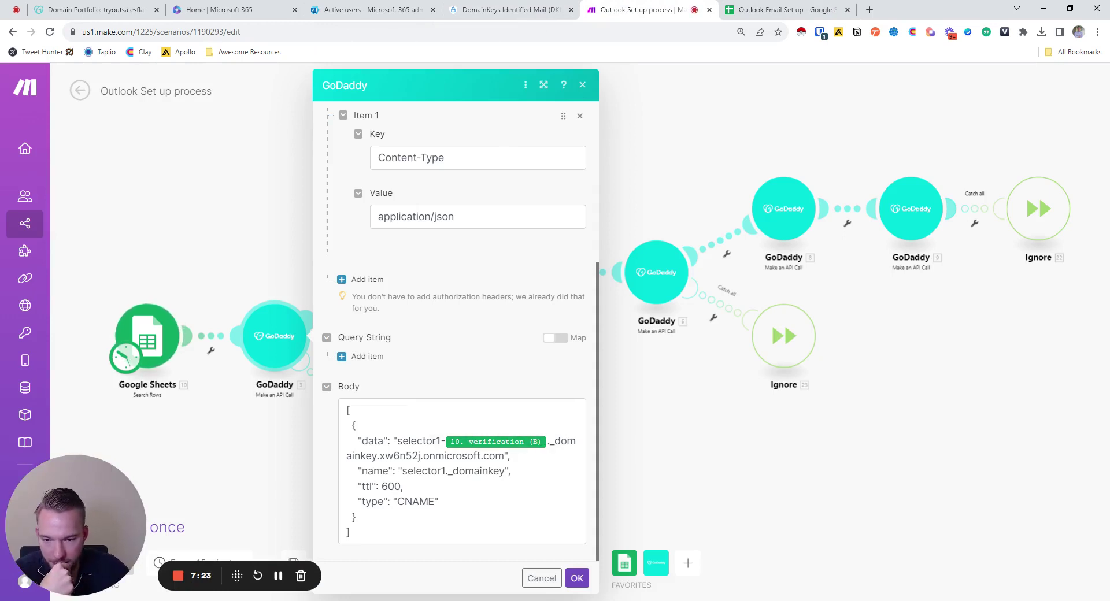
pyautogui.click(263, 255)
pyautogui.click(412, 280)
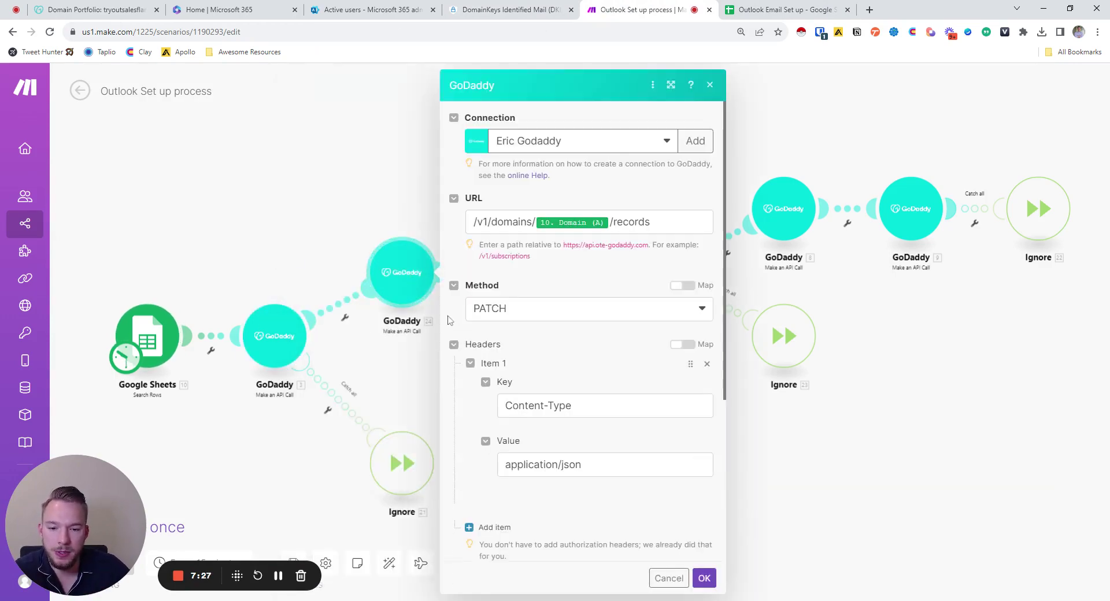
pyautogui.scroll(-4, 573, 419)
pyautogui.click(359, 196)
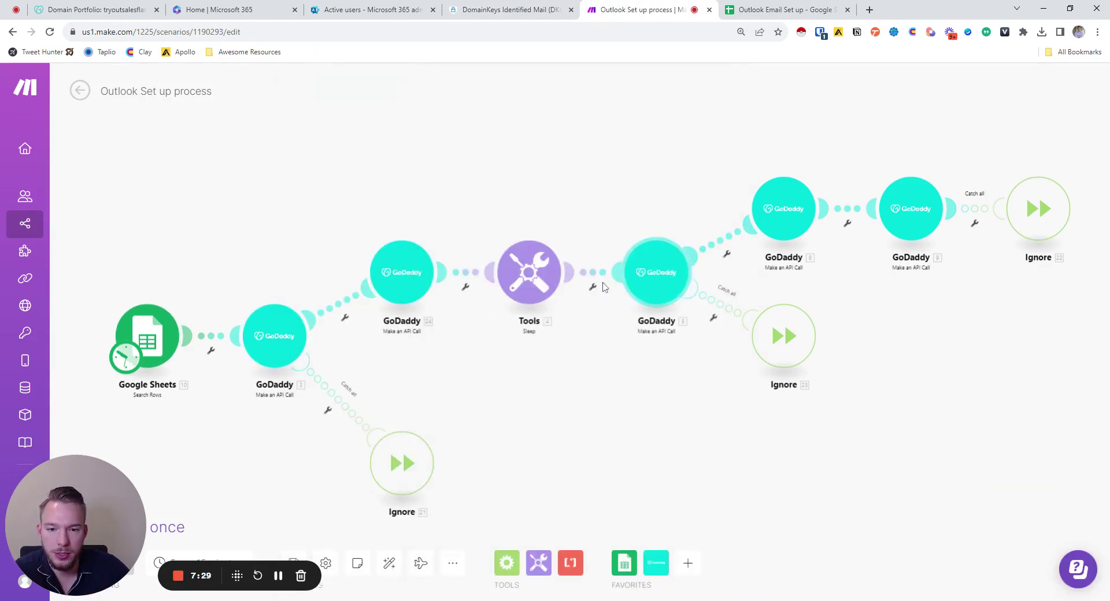
pyautogui.click(655, 282)
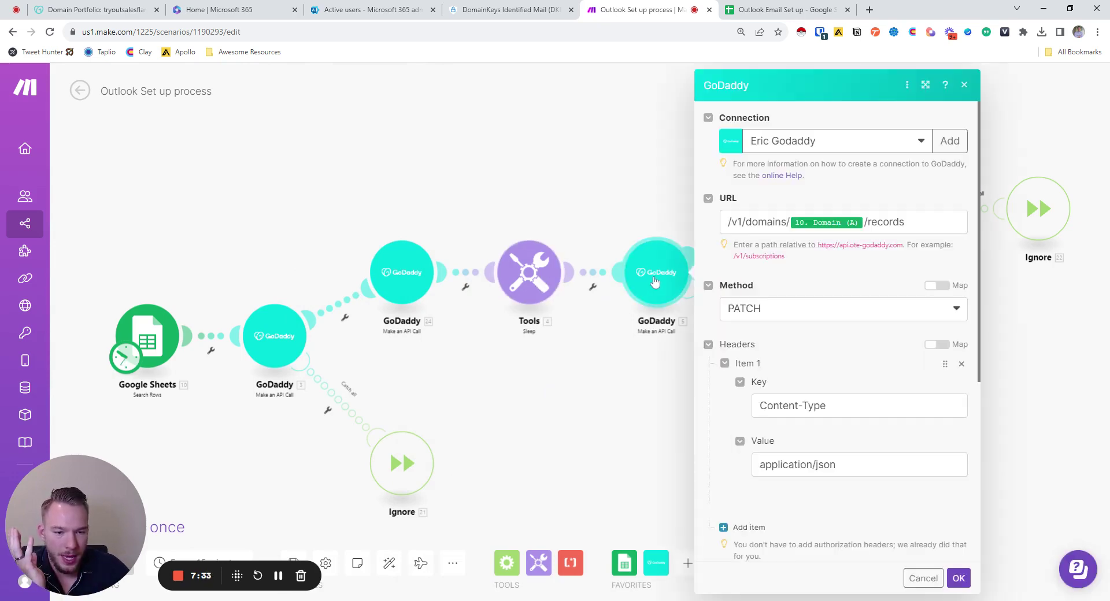
pyautogui.scroll(-5, 783, 453)
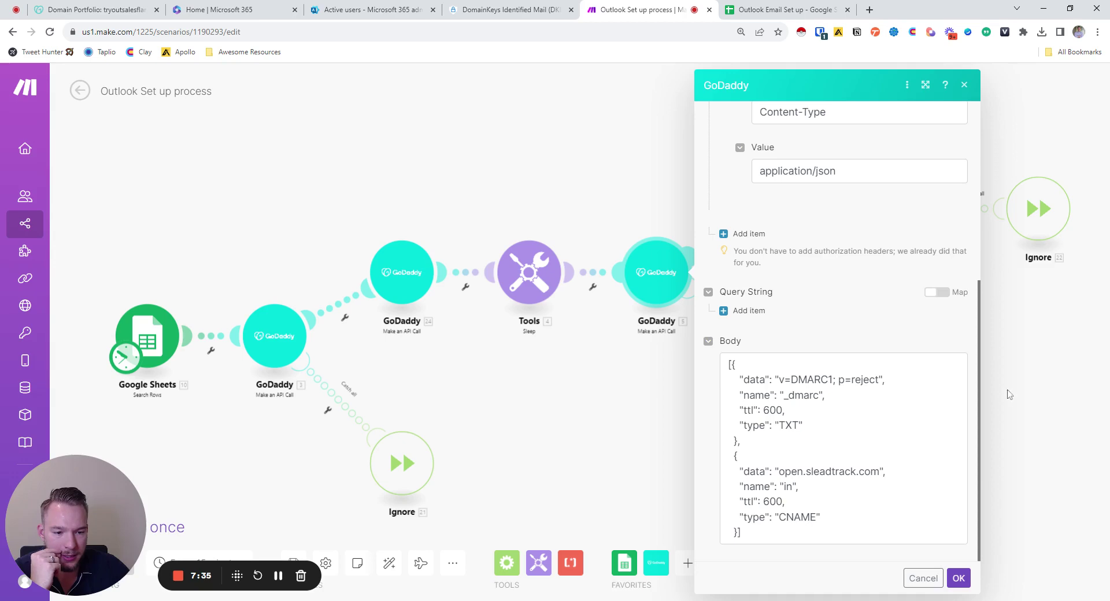
pyautogui.click(1046, 398)
pyautogui.click(783, 208)
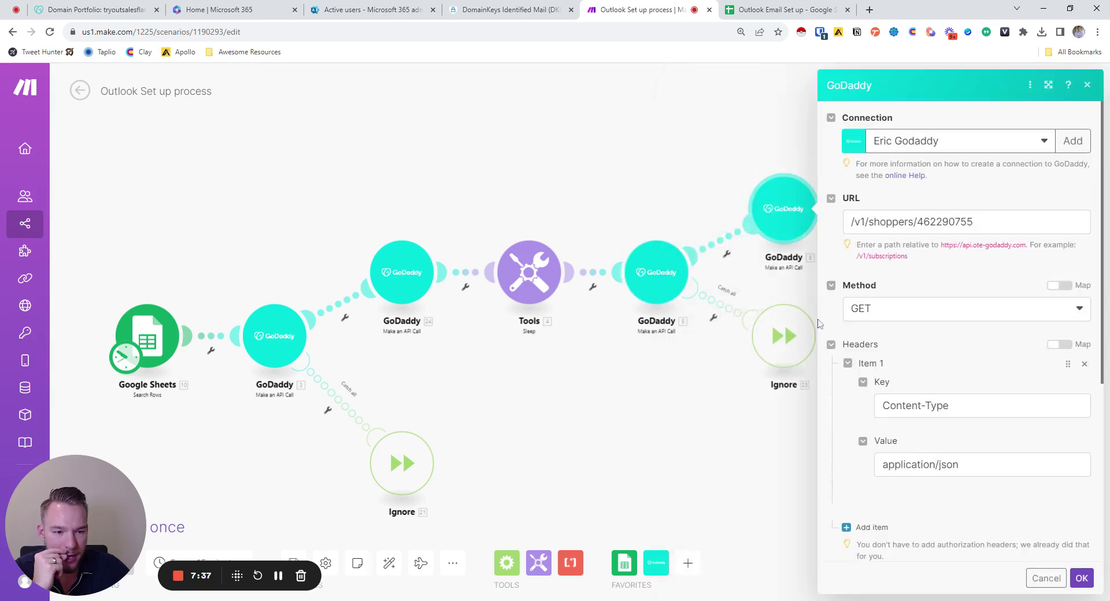
pyautogui.scroll(-3, 898, 409)
pyautogui.scroll(-3, 898, 408)
pyautogui.scroll(5, 899, 408)
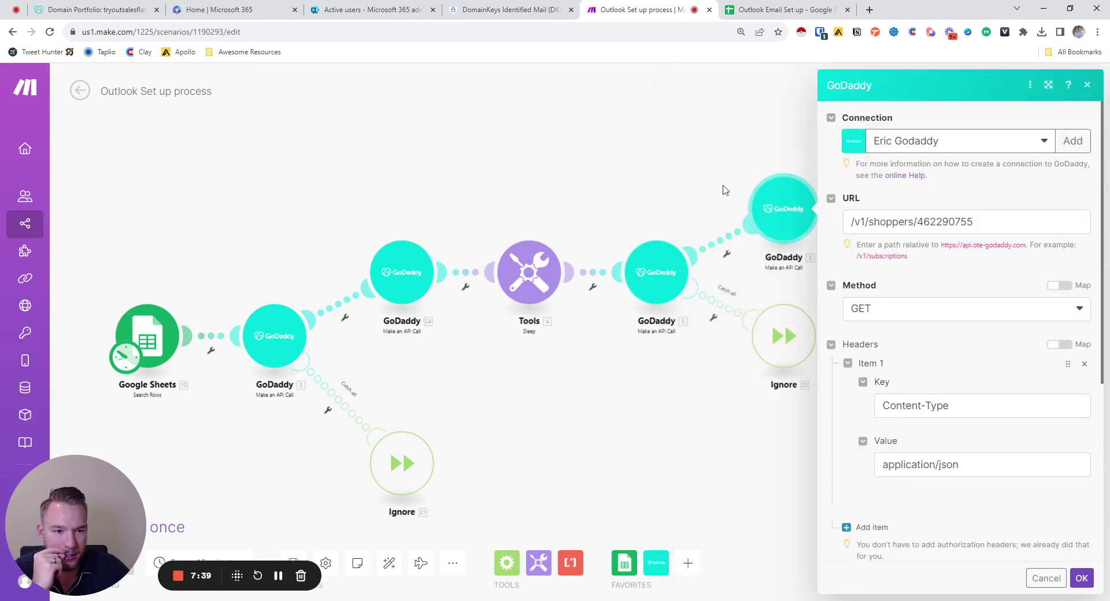
pyautogui.click(647, 153)
pyautogui.click(916, 206)
pyautogui.scroll(-3, 728, 405)
pyautogui.click(584, 336)
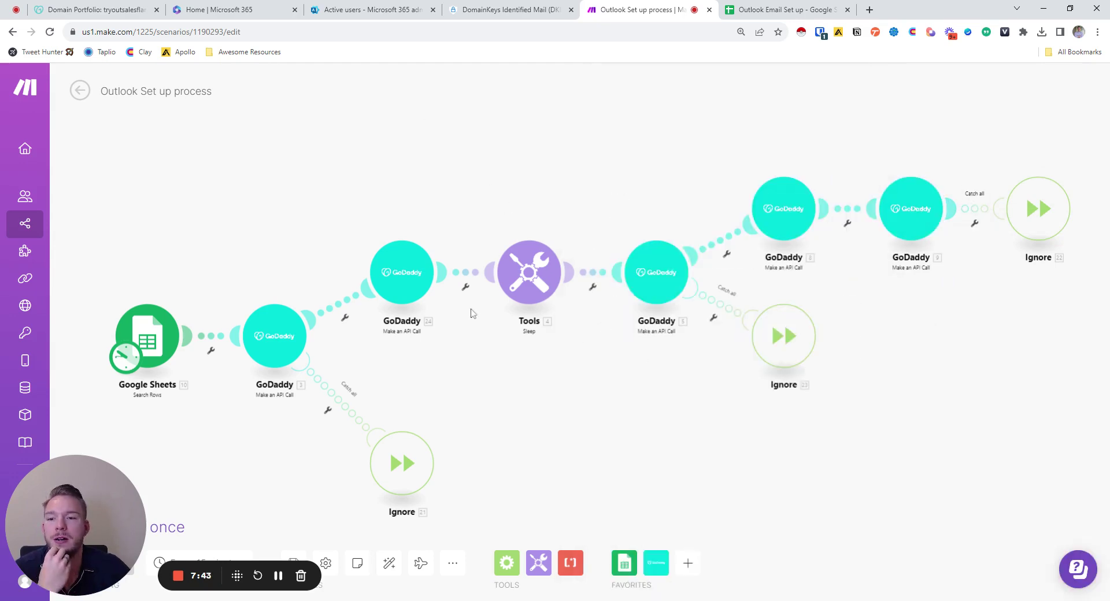
# Step: Clear Domain cells A3:A11 so only getsalesflare.com remains in the sheet
pyautogui.click(773, 9)
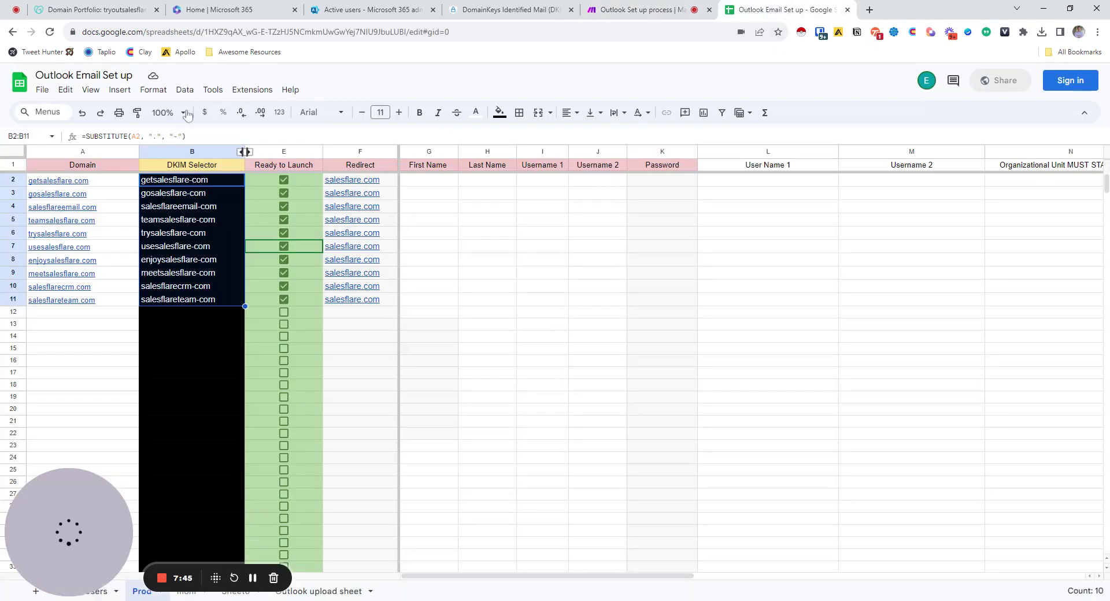
pyautogui.moveTo(58, 195); pyautogui.dragTo(64, 303)
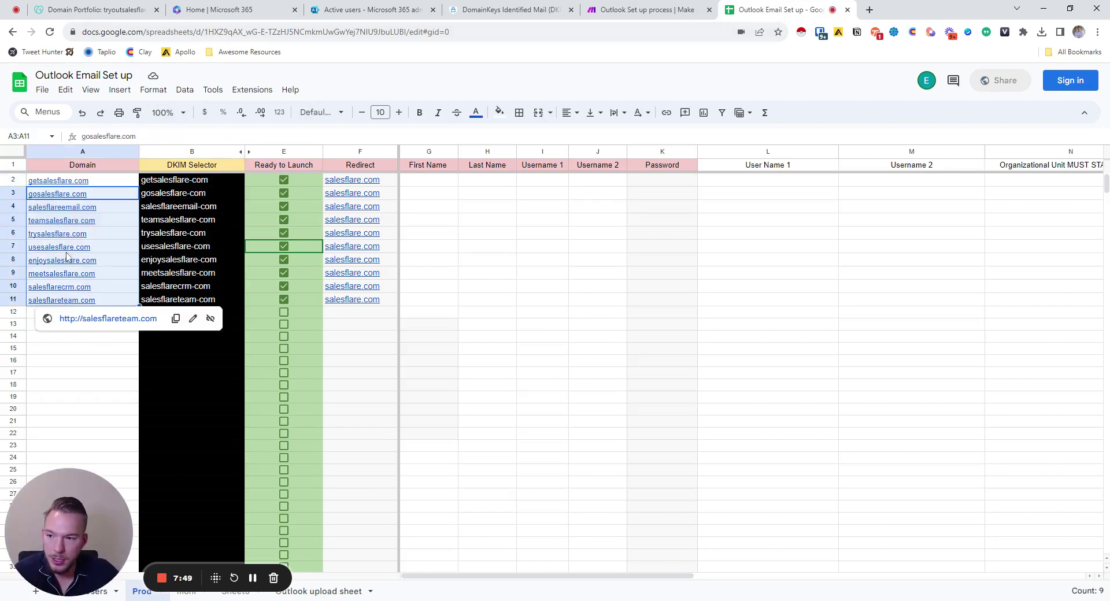
pyautogui.press('Delete')
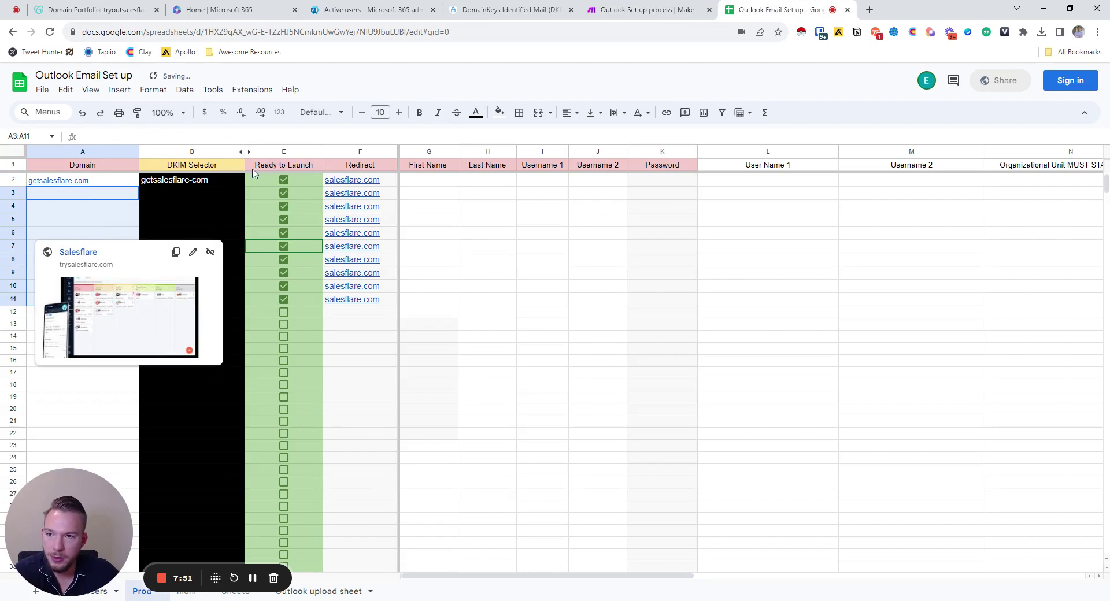
pyautogui.click(648, 14)
# Step: Load the getsalesflare.com domain settings by editing the domain name in the URL
pyautogui.click(127, 15)
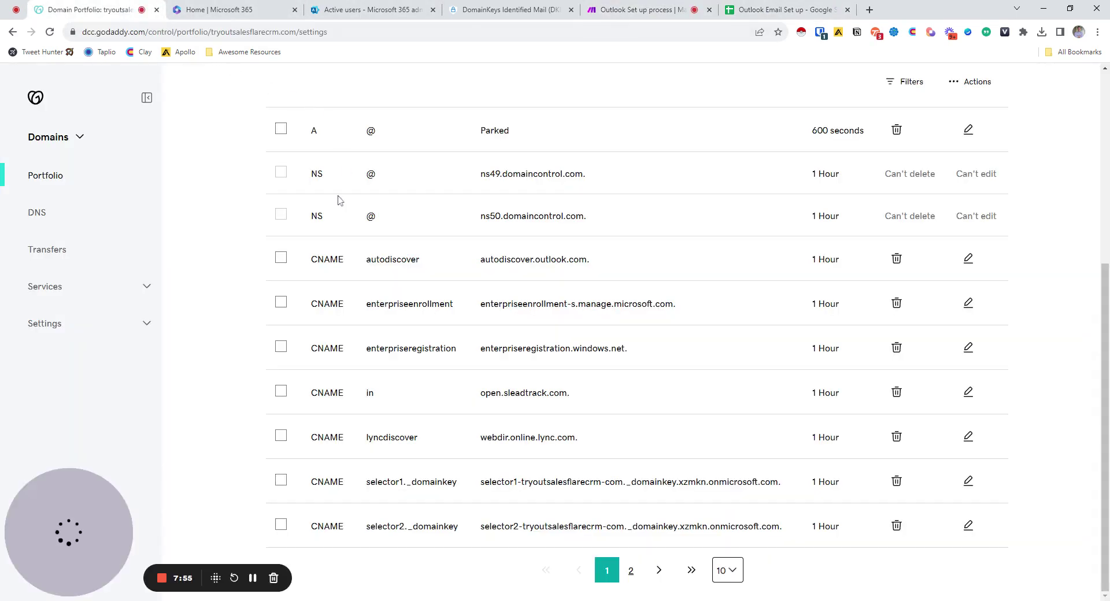
pyautogui.scroll(5, 343, 216)
pyautogui.click(322, 148)
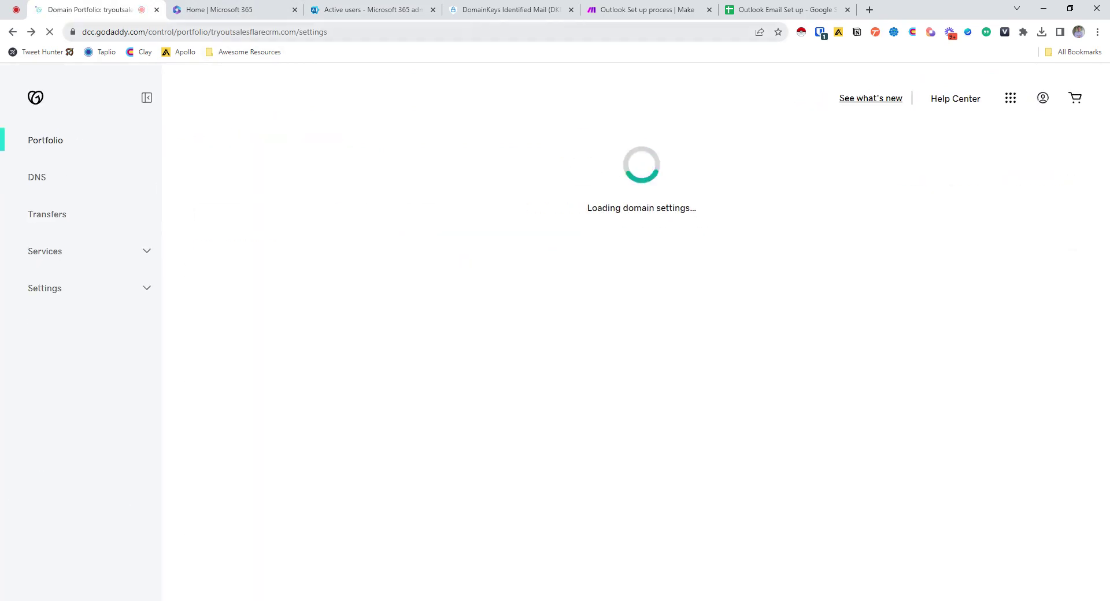
pyautogui.moveTo(297, 32); pyautogui.dragTo(229, 31)
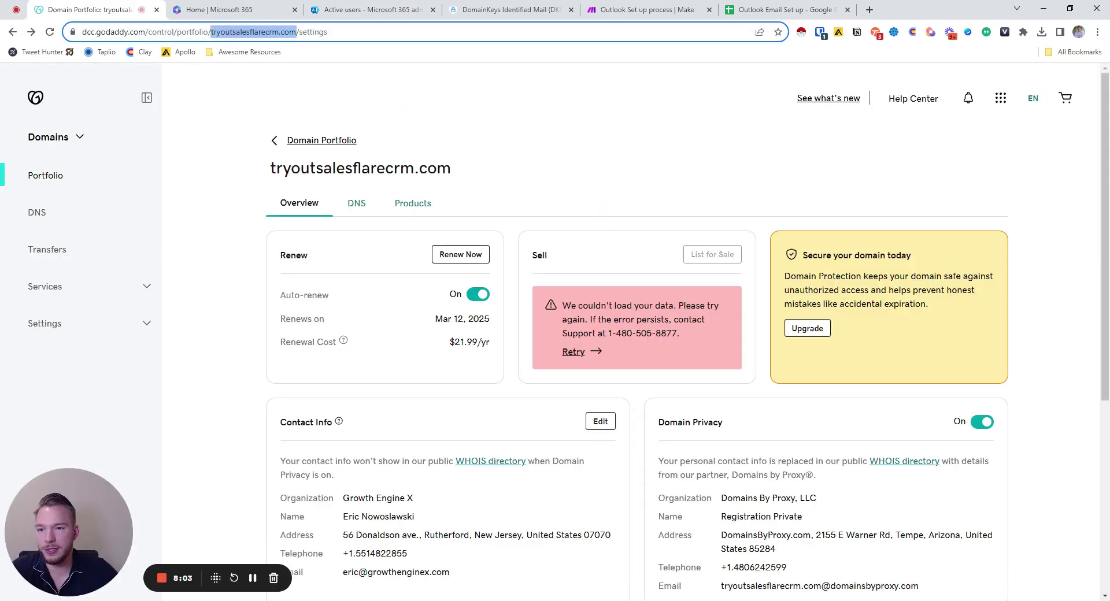
pyautogui.write('getsalesflare.com')
pyautogui.press('Return')
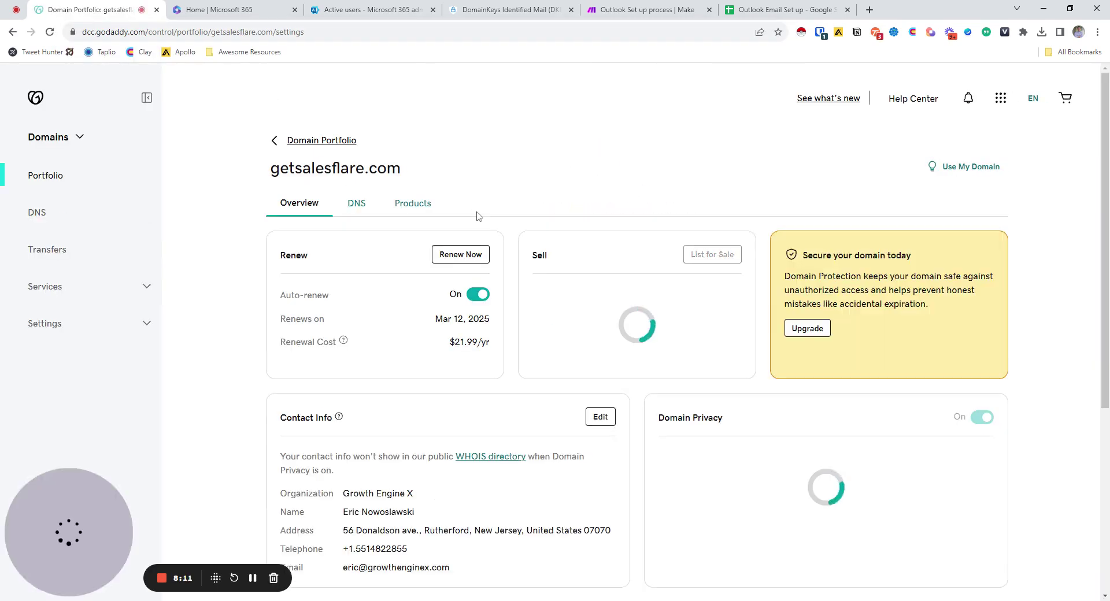
# Step: Review getsalesflare.com's six existing DNS records, then return to the Make scenario
pyautogui.click(360, 204)
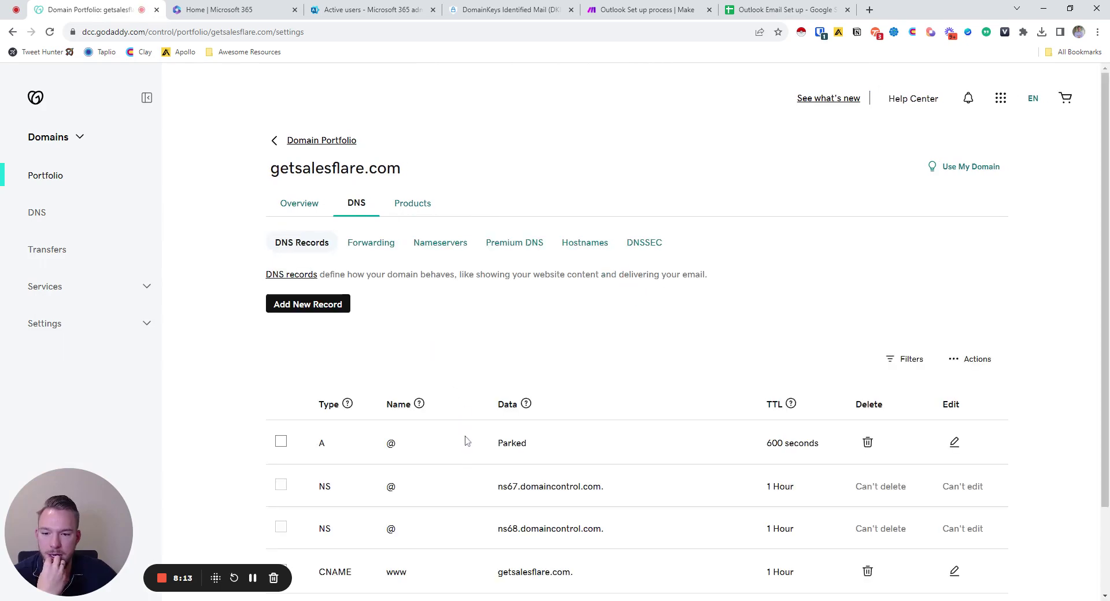
pyautogui.scroll(-2, 433, 434)
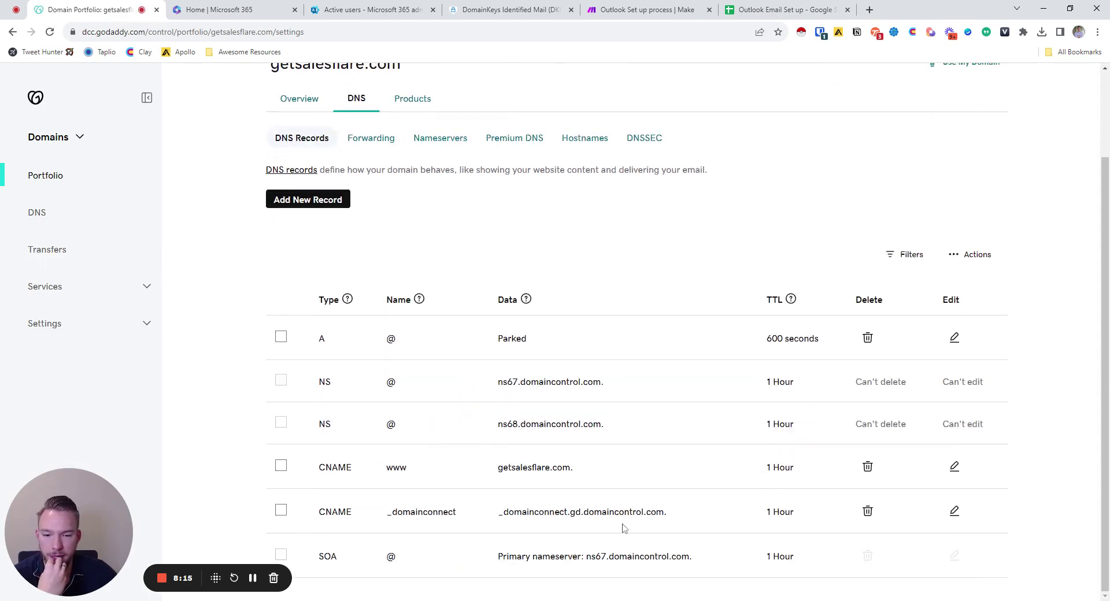
pyautogui.click(647, 10)
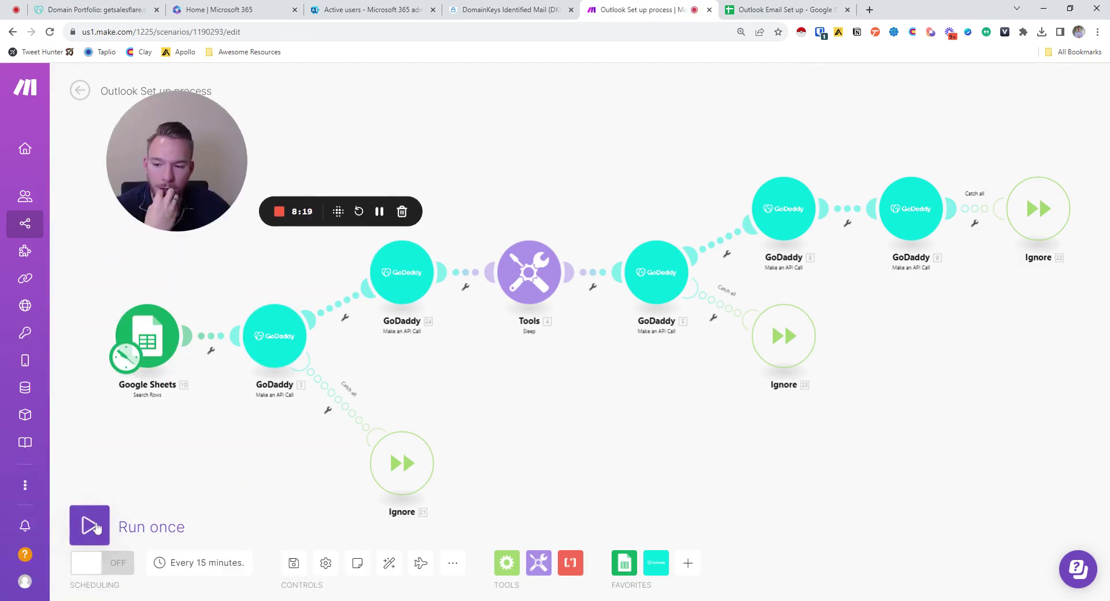
# Step: Run the scenario once for getsalesflare.com and follow the log until it finalizes
pyautogui.click(88, 523)
pyautogui.moveTo(201, 145); pyautogui.dragTo(193, 387)
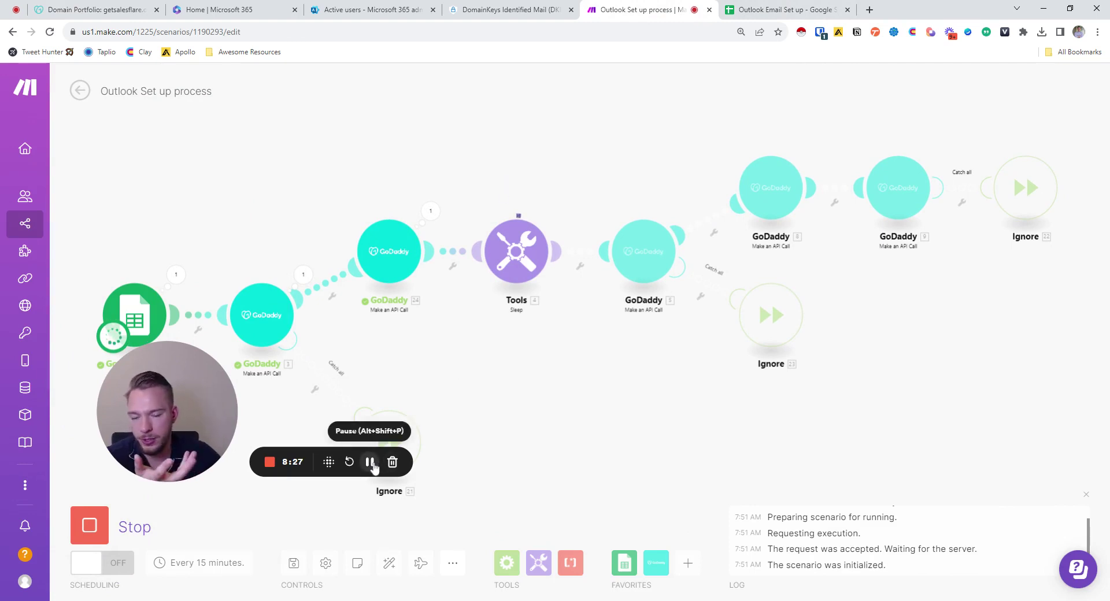
pyautogui.moveTo(201, 387); pyautogui.dragTo(202, 432)
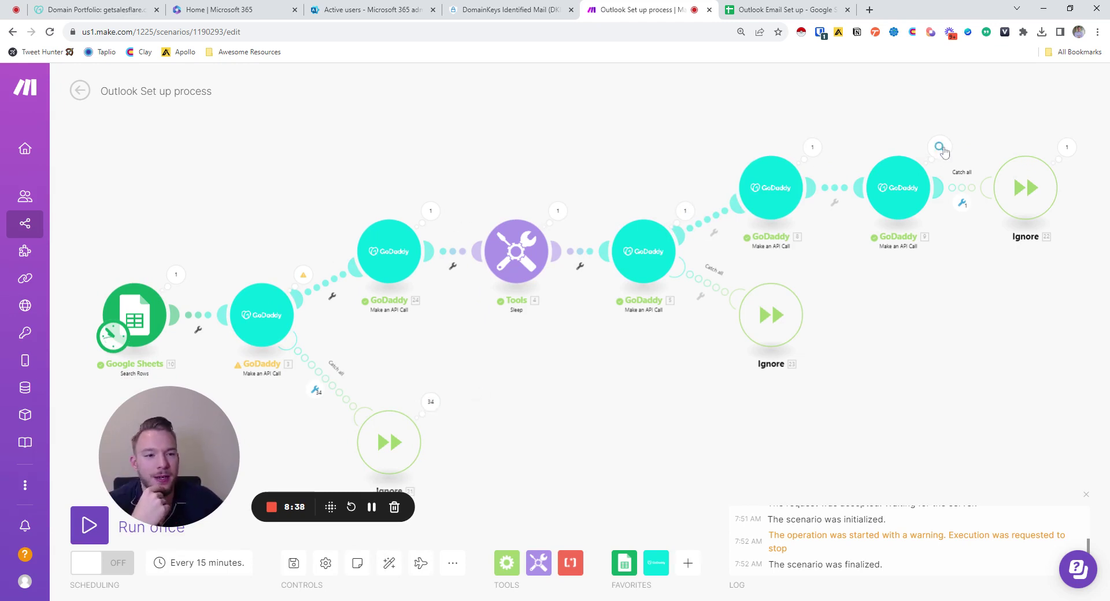
pyautogui.click(99, 10)
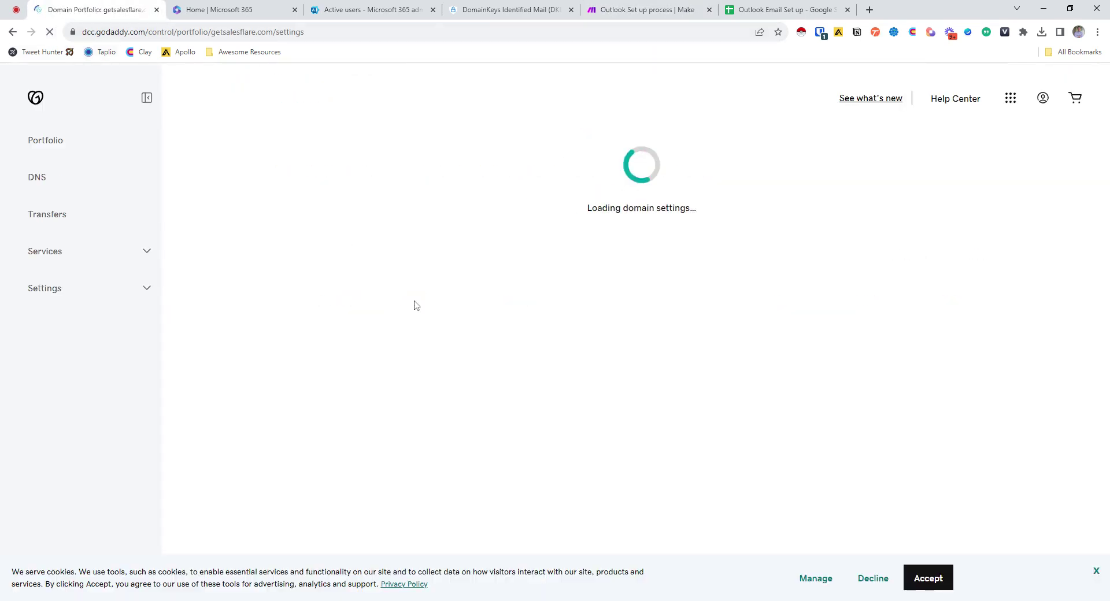
# Step: Verify getsalesflare.com's DNS records now list the in, selector1._domainkey and selector2._domainkey CNAMEs
pyautogui.click(368, 211)
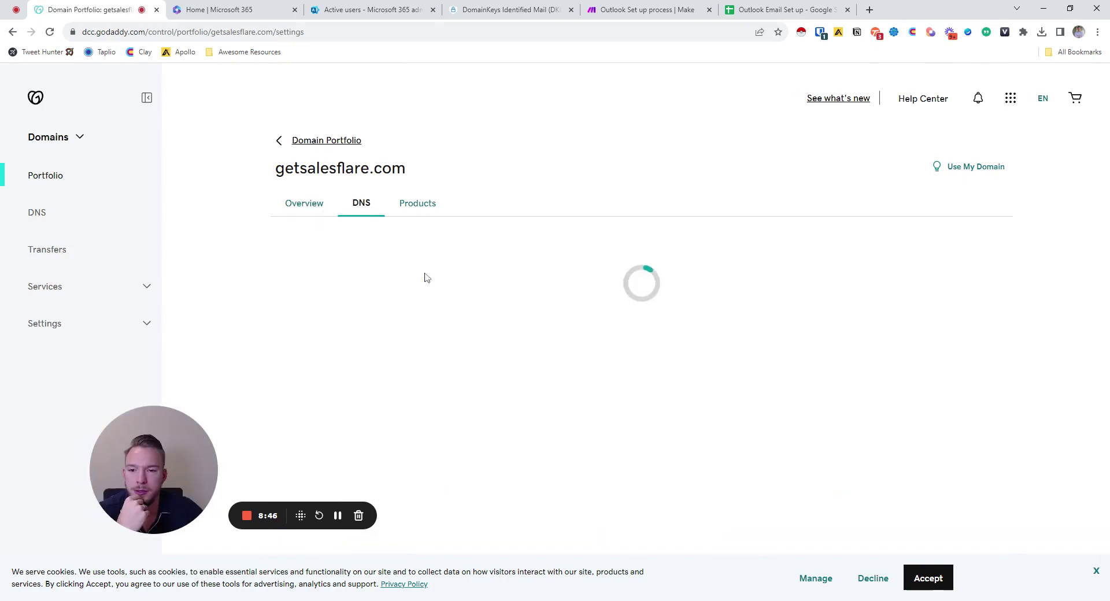
pyautogui.scroll(-5, 498, 382)
pyautogui.scroll(4, 522, 403)
pyautogui.scroll(1, 538, 412)
pyautogui.scroll(-5, 560, 423)
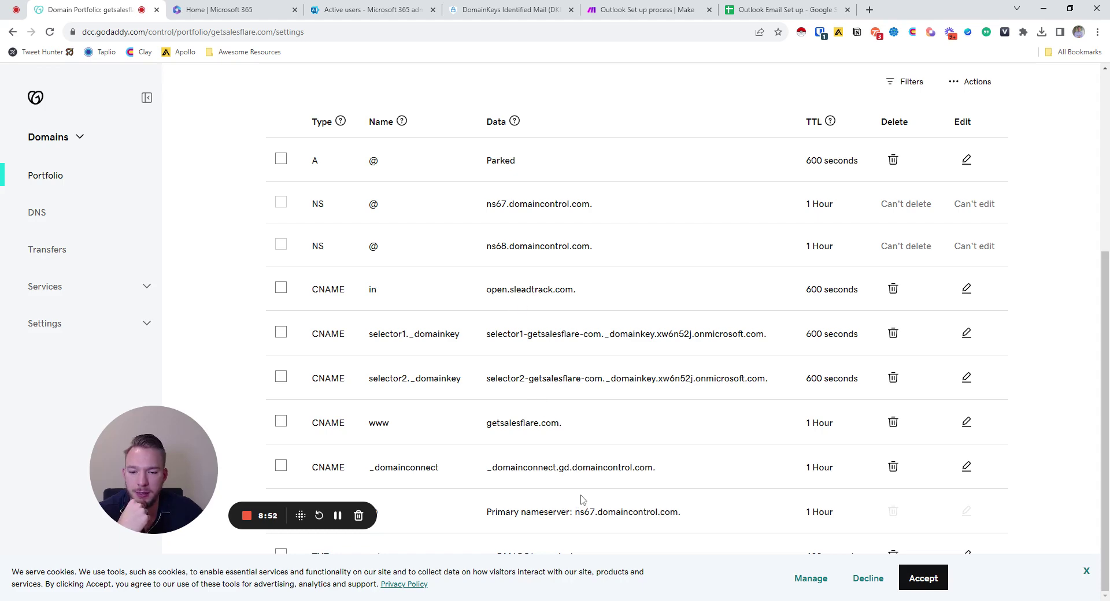
pyautogui.scroll(5, 582, 499)
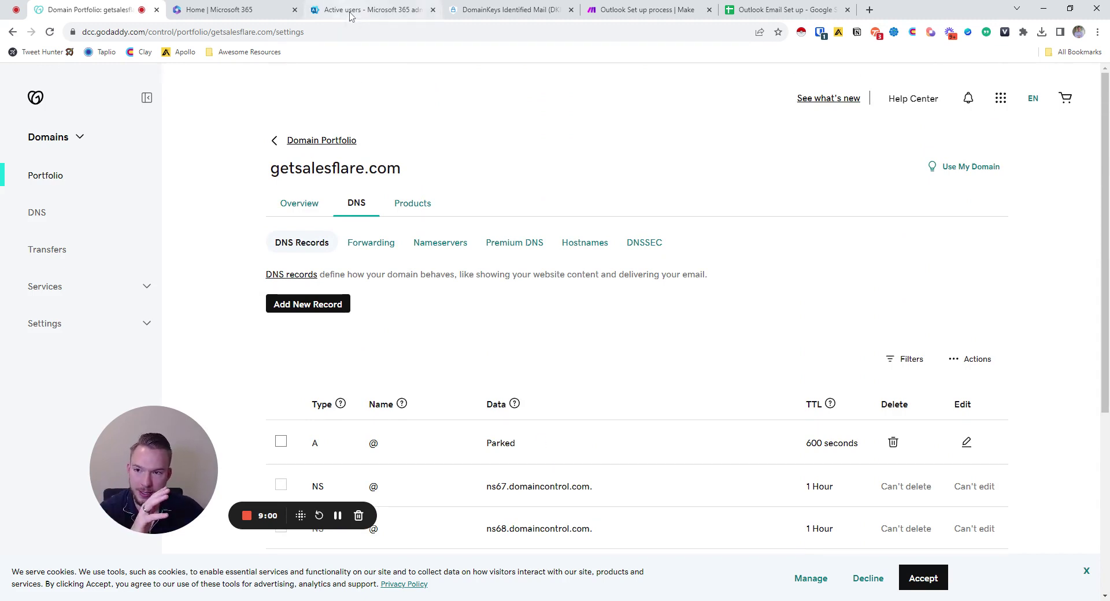
# Step: Close the tryoutsalesflarecrm.com Publish CNAMEs dialog and DKIM panel, then search 'domain'
pyautogui.click(503, 9)
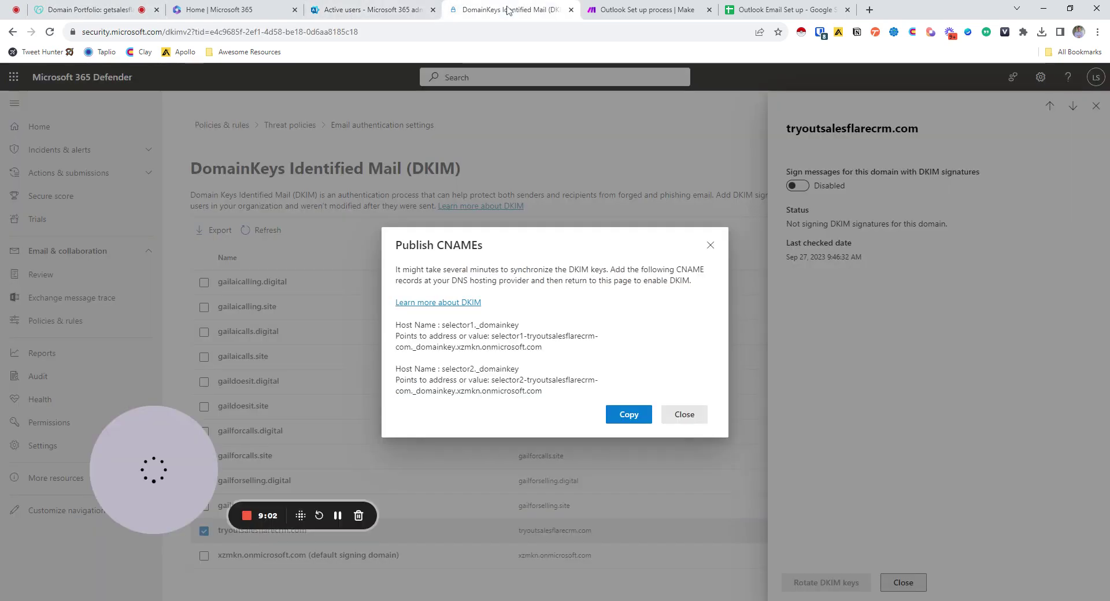
pyautogui.click(711, 247)
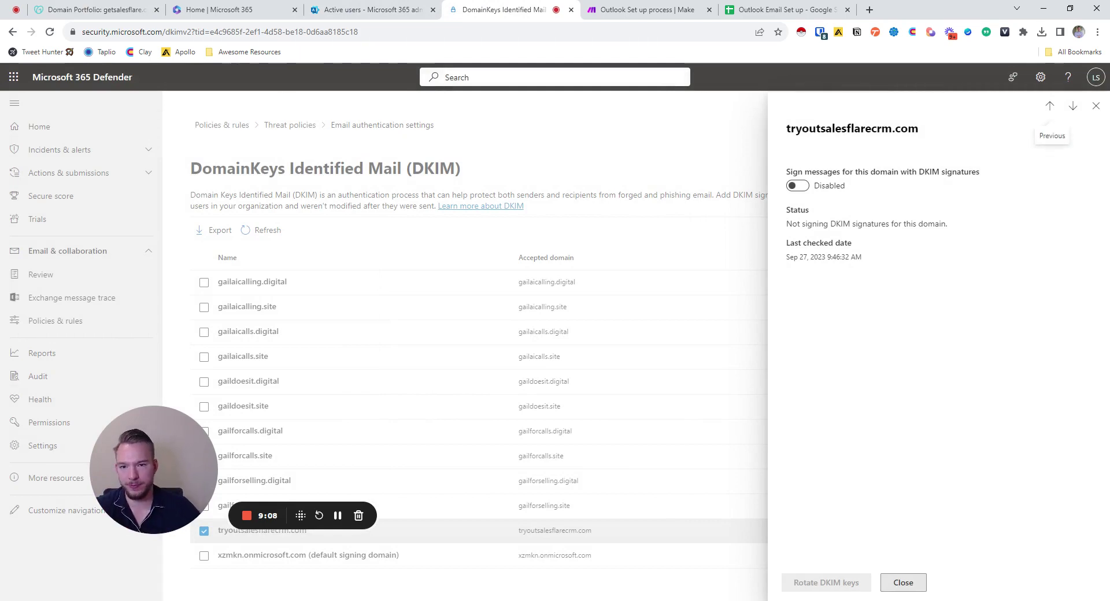
pyautogui.click(1096, 106)
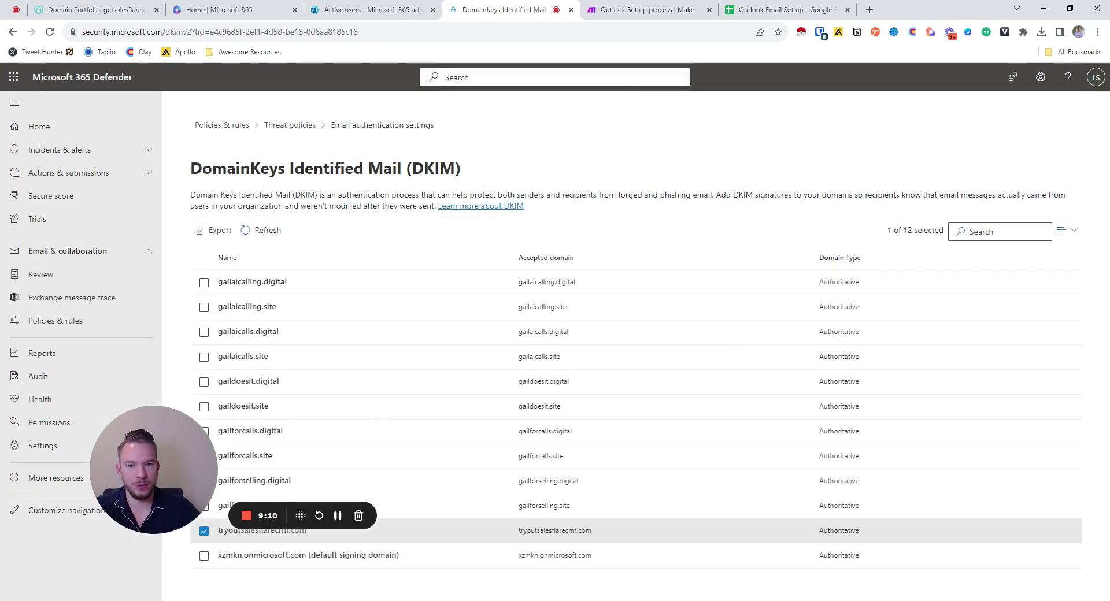
pyautogui.write('domains')
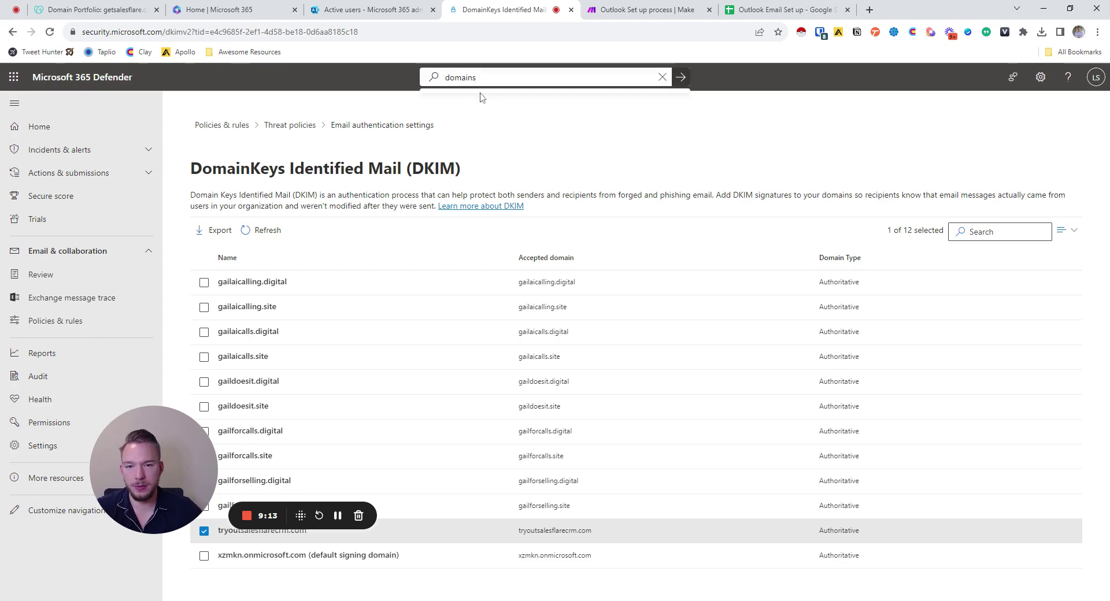
pyautogui.press('Return')
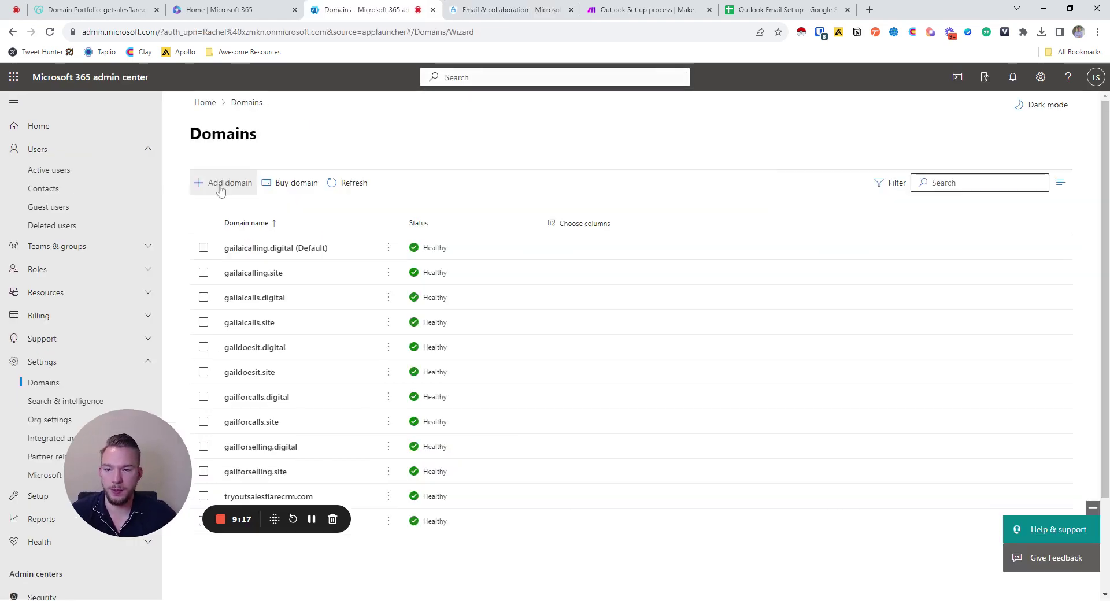
# Step: Start adding a new Microsoft 365 domain, pasting getsalesflare.com copied from the GoDaddy page
pyautogui.click(229, 181)
pyautogui.hotkey('ctrl', '1')
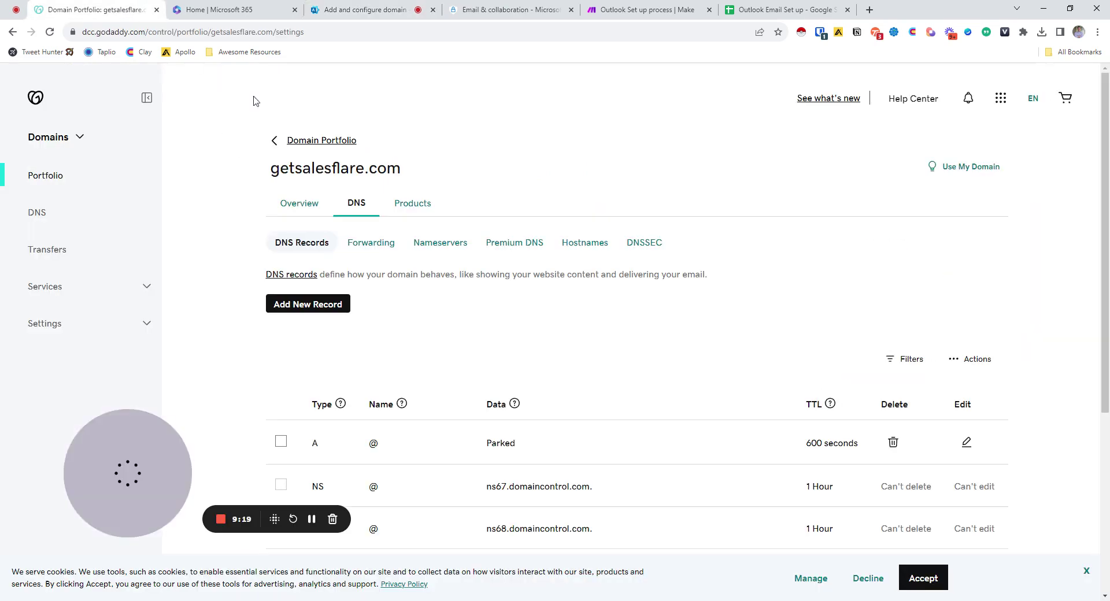
pyautogui.moveTo(421, 179); pyautogui.dragTo(258, 169)
pyautogui.hotkey('ctrl', 'c')
pyautogui.click(364, 9)
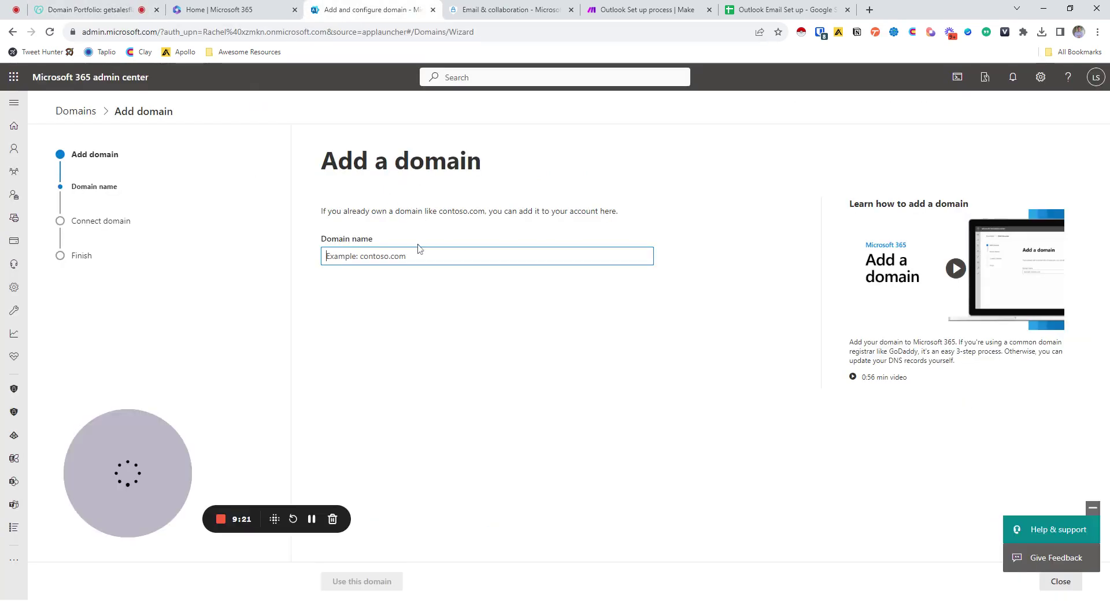
pyautogui.click(417, 250)
pyautogui.hotkey('ctrl', 'v')
pyautogui.click(362, 581)
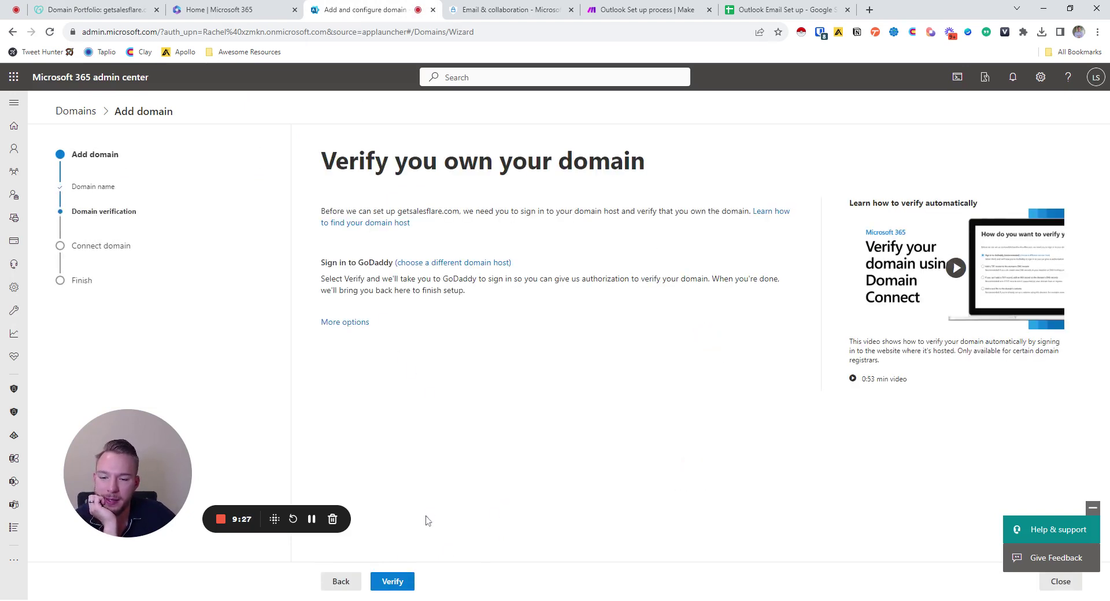
# Step: Verify via GoDaddy, authorize automatic DNS records, finish setup, then search settings for 'dkim'
pyautogui.click(390, 582)
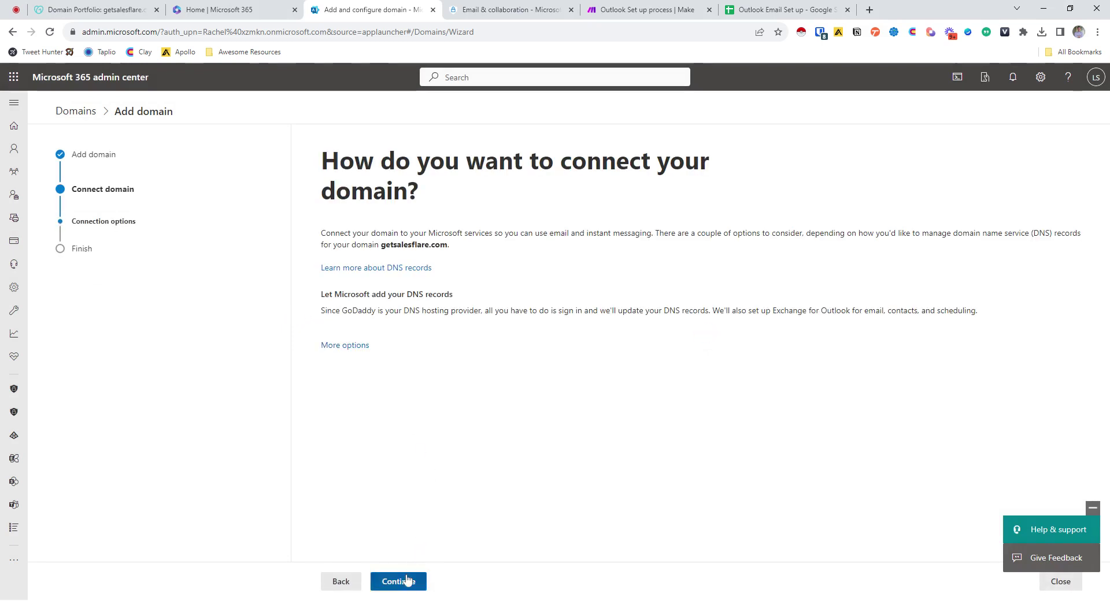
pyautogui.click(407, 579)
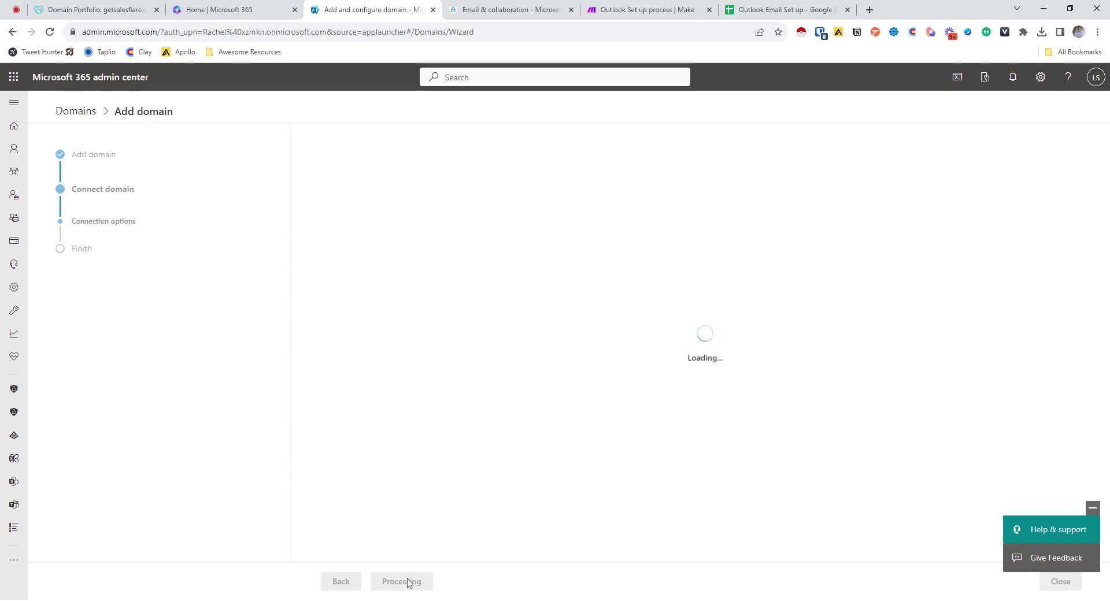
pyautogui.click(408, 581)
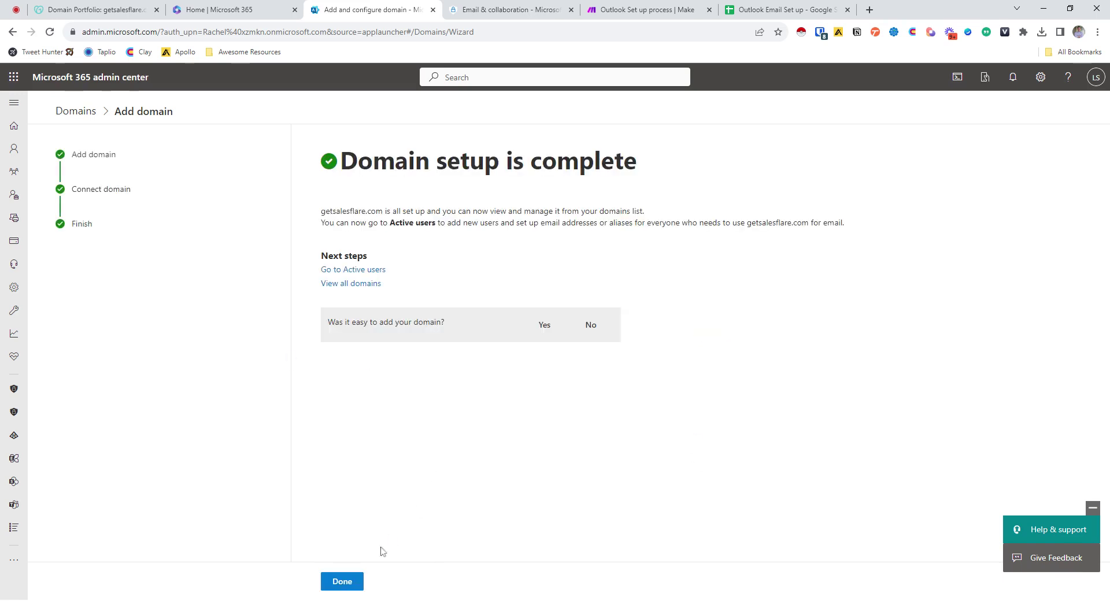
pyautogui.click(341, 581)
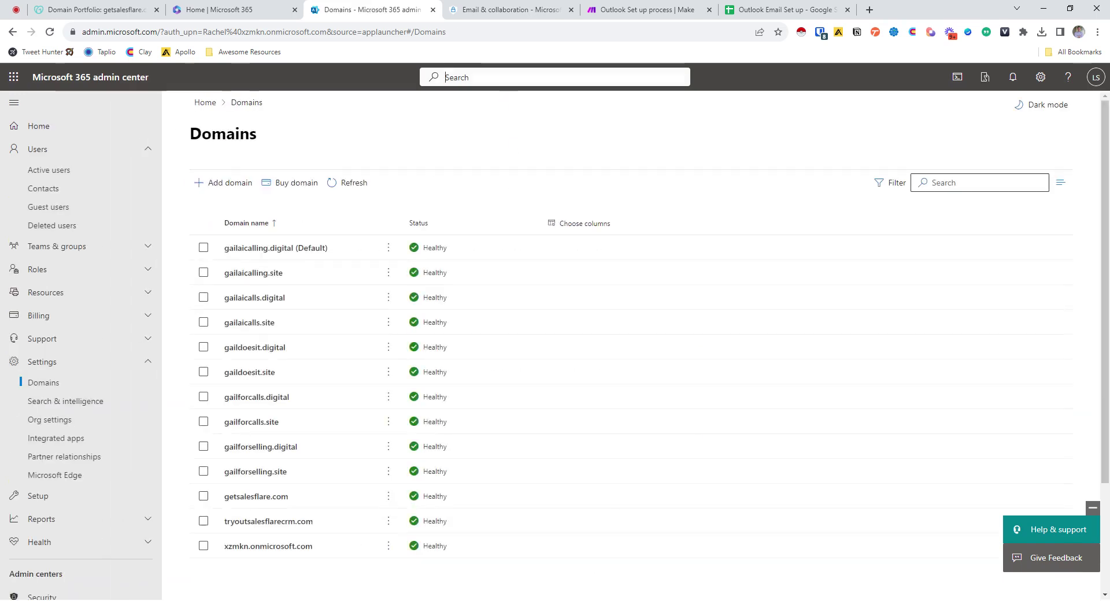
pyautogui.write('dkim')
pyautogui.press('Return')
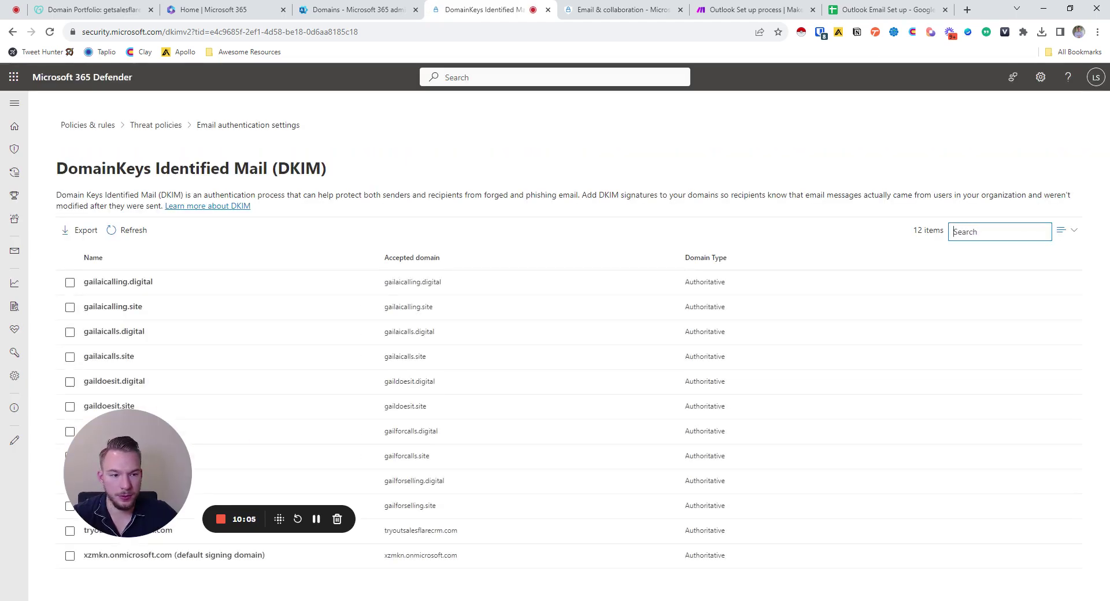
# Step: Select getsalesflare.com in the DKIM list and create its DKIM keys
pyautogui.press('Return')
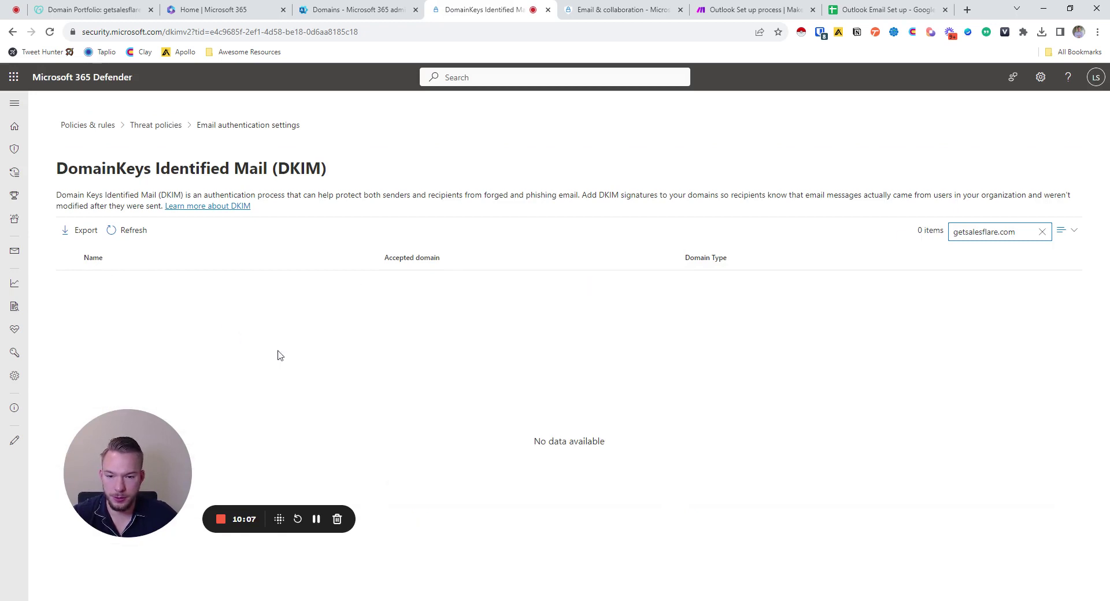
pyautogui.click(1042, 231)
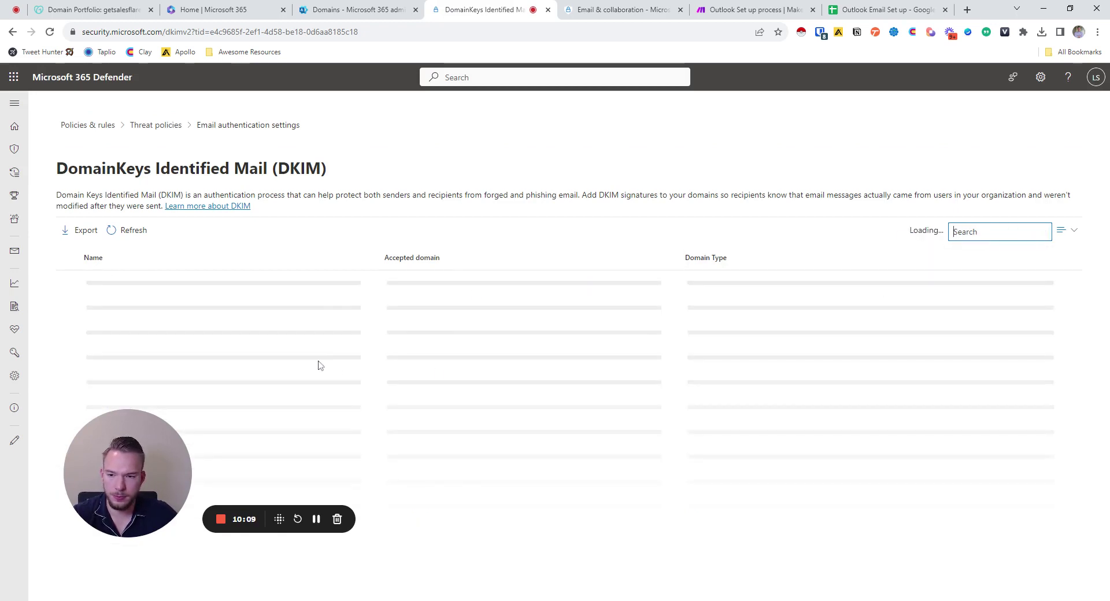
pyautogui.moveTo(168, 431); pyautogui.dragTo(241, 342)
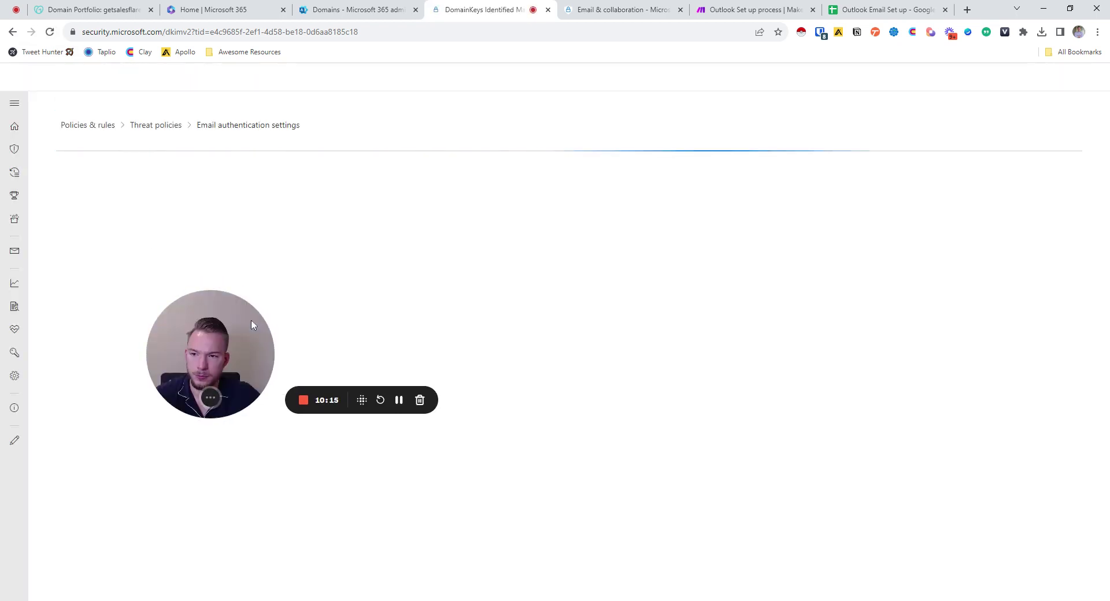
pyautogui.moveTo(253, 325); pyautogui.dragTo(290, 108)
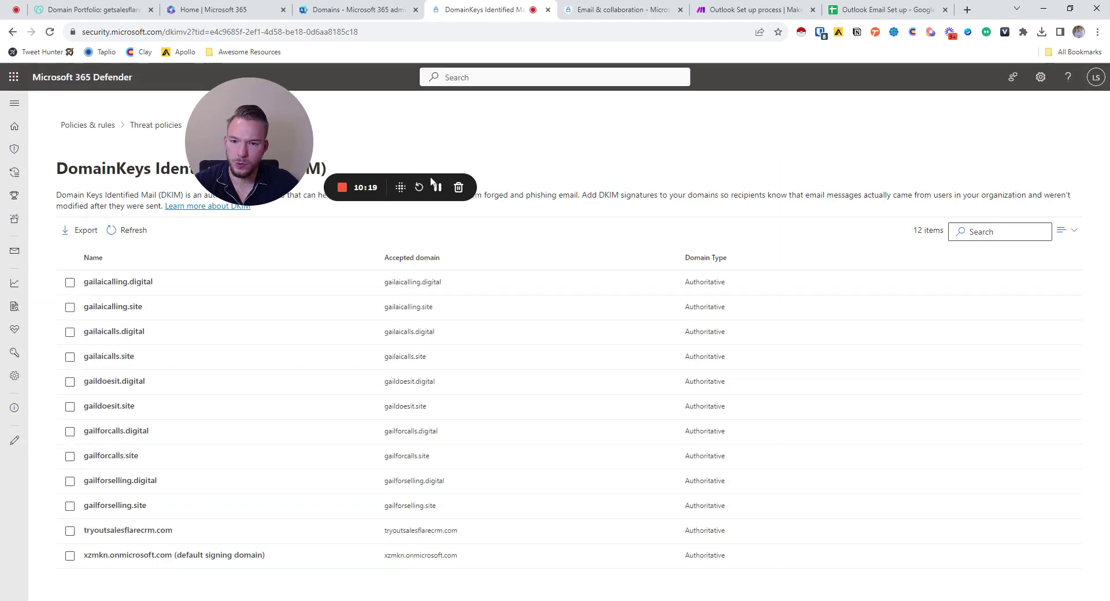
pyautogui.click(70, 531)
pyautogui.click(279, 530)
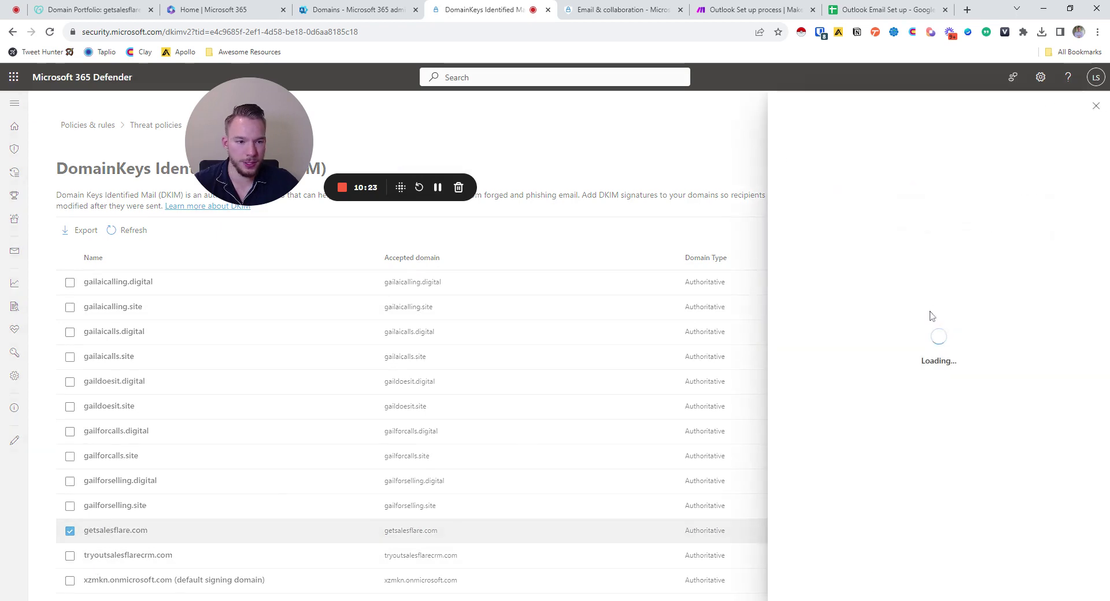
pyautogui.click(826, 584)
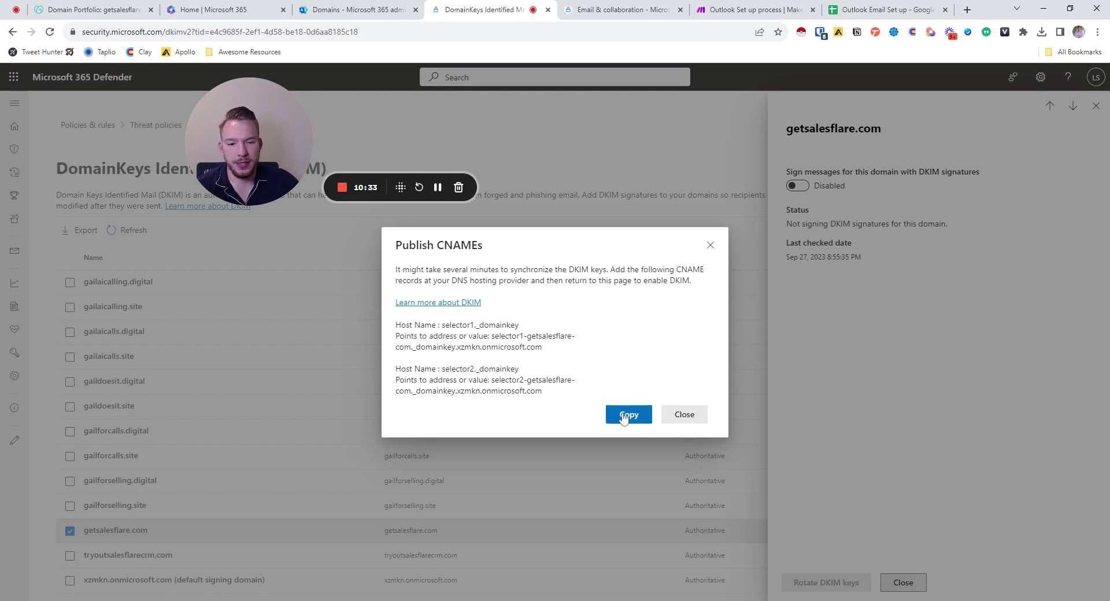
pyautogui.click(685, 415)
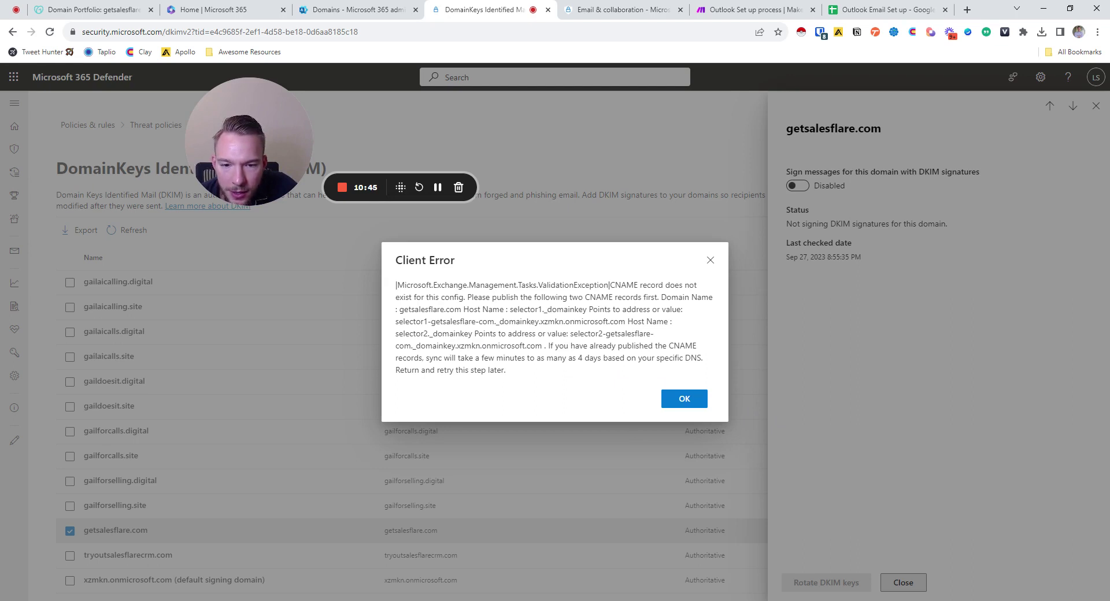
# Step: Select the correct selector1 CNAME target from the error and return to GoDaddy's DNS records
pyautogui.moveTo(511, 309); pyautogui.dragTo(587, 309)
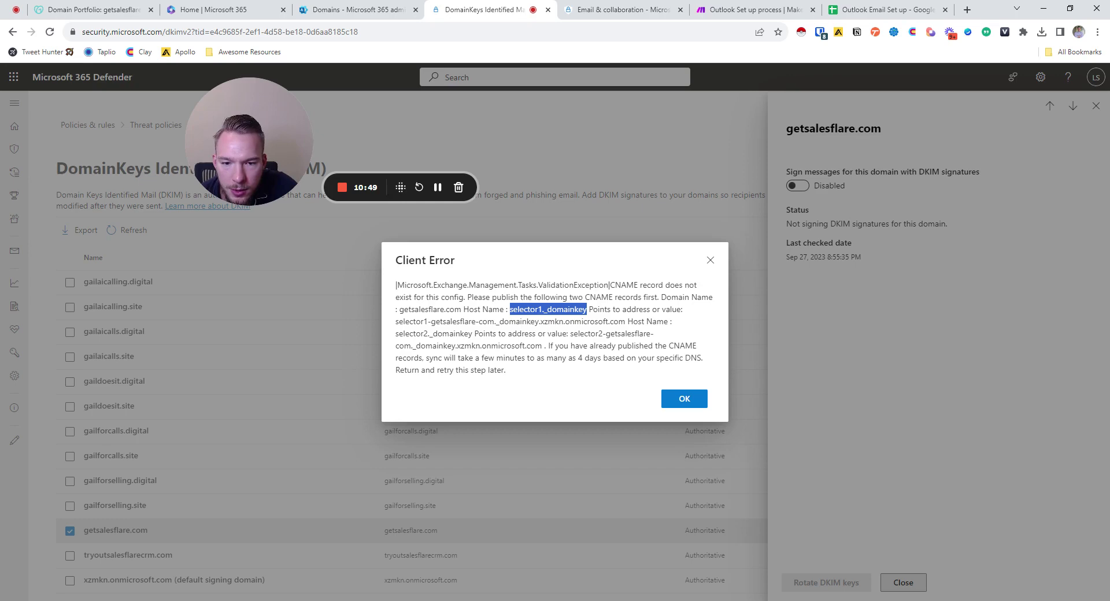
pyautogui.moveTo(396, 322); pyautogui.dragTo(598, 321)
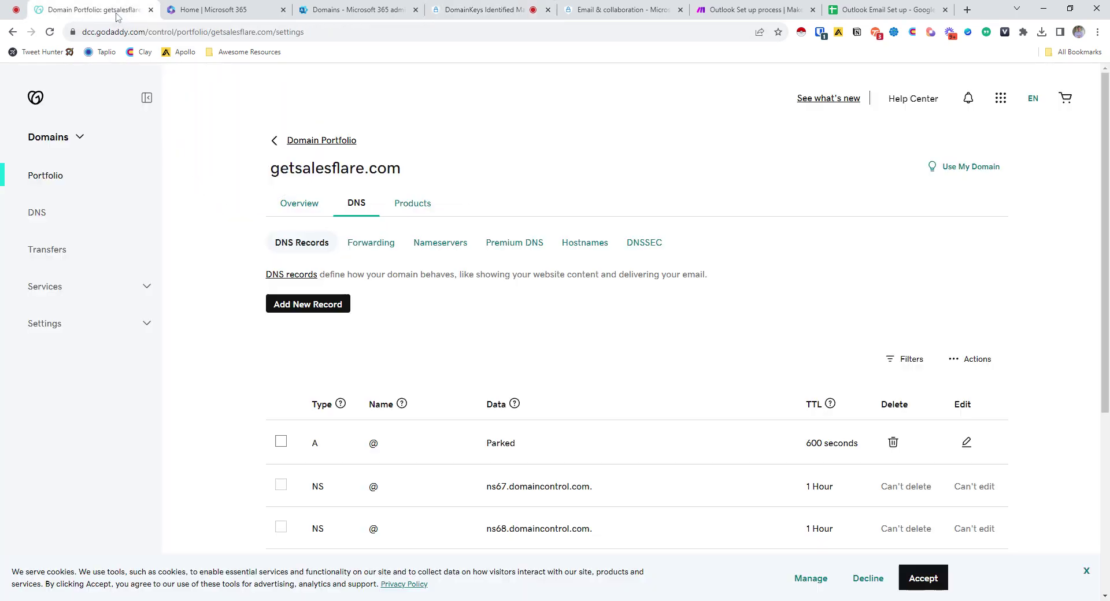
pyautogui.click(110, 11)
pyautogui.scroll(-5, 462, 416)
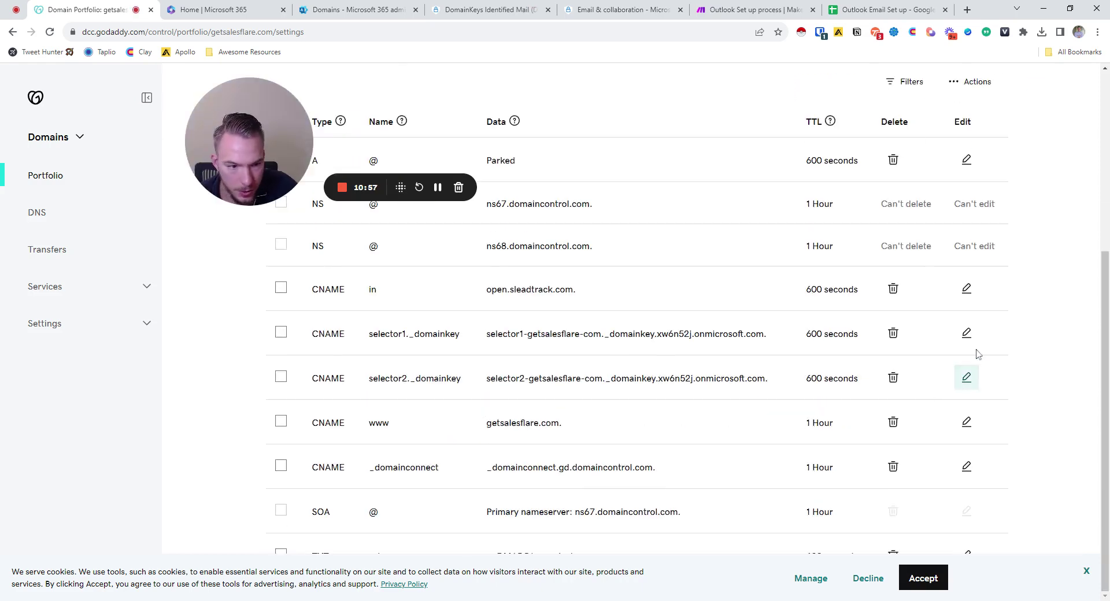
# Step: Replace the selector1._domainkey CNAME value with the xzmkn.onmicrosoft.com target and save
pyautogui.click(966, 333)
pyautogui.click(708, 388)
pyautogui.hotkey('ctrl', 'a')
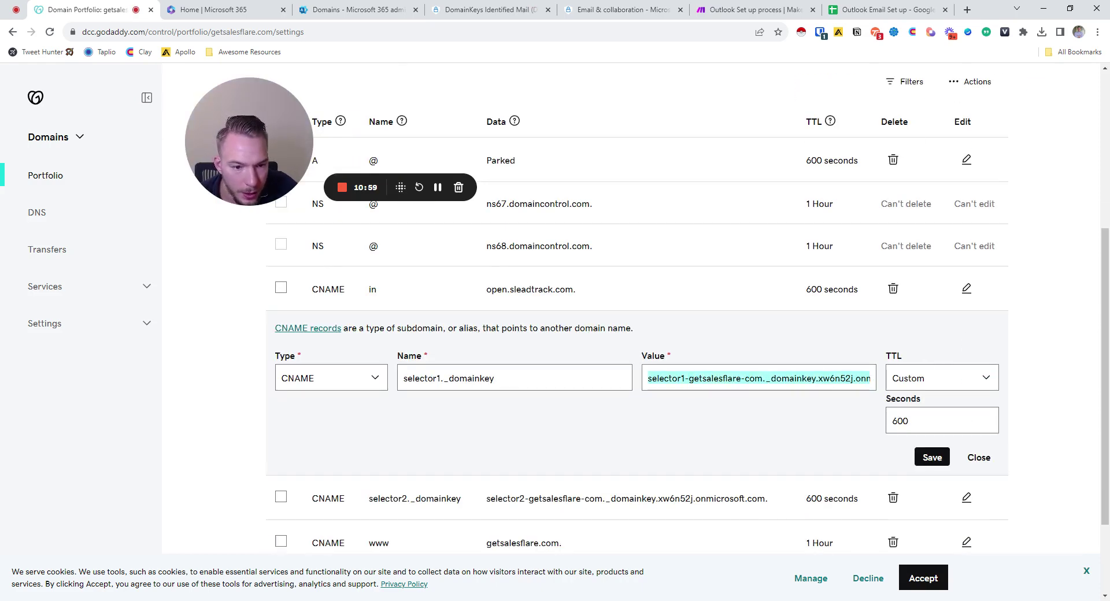
pyautogui.hotkey('ctrl', 'v')
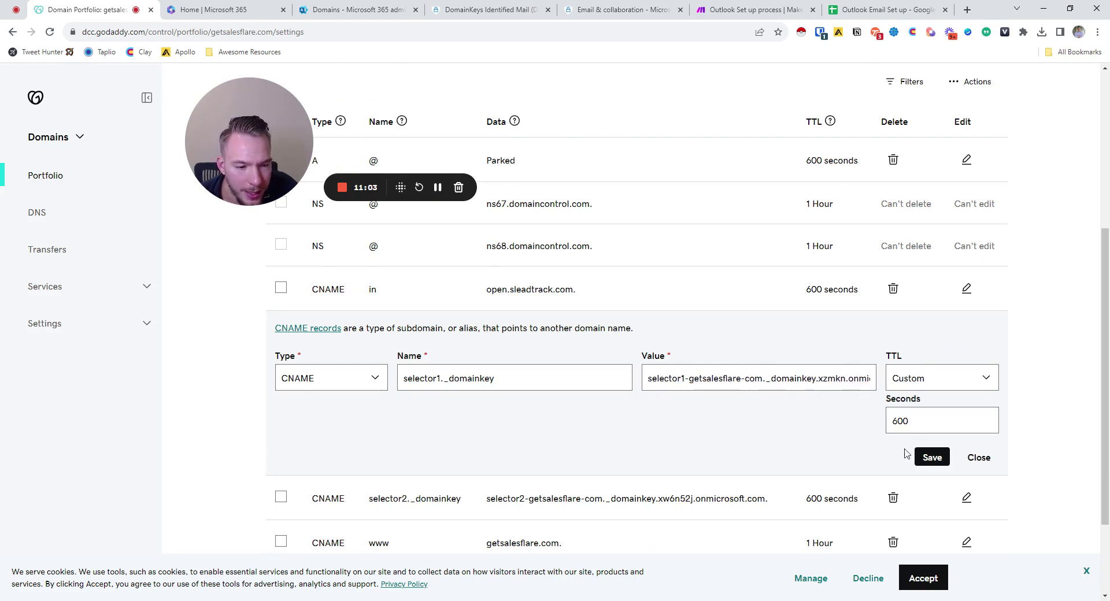
pyautogui.click(931, 457)
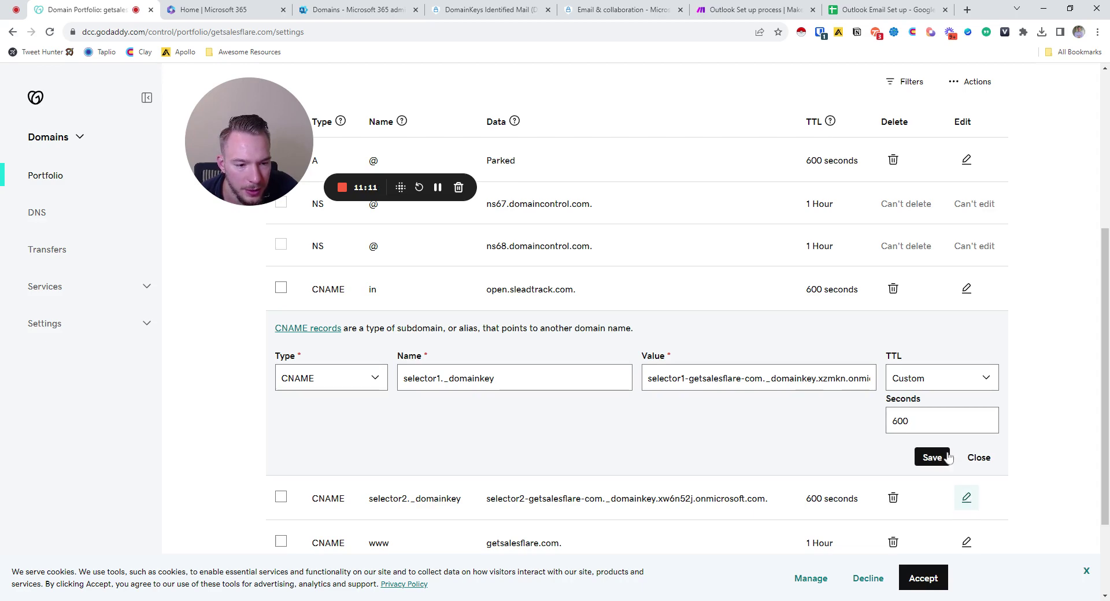
pyautogui.click(931, 457)
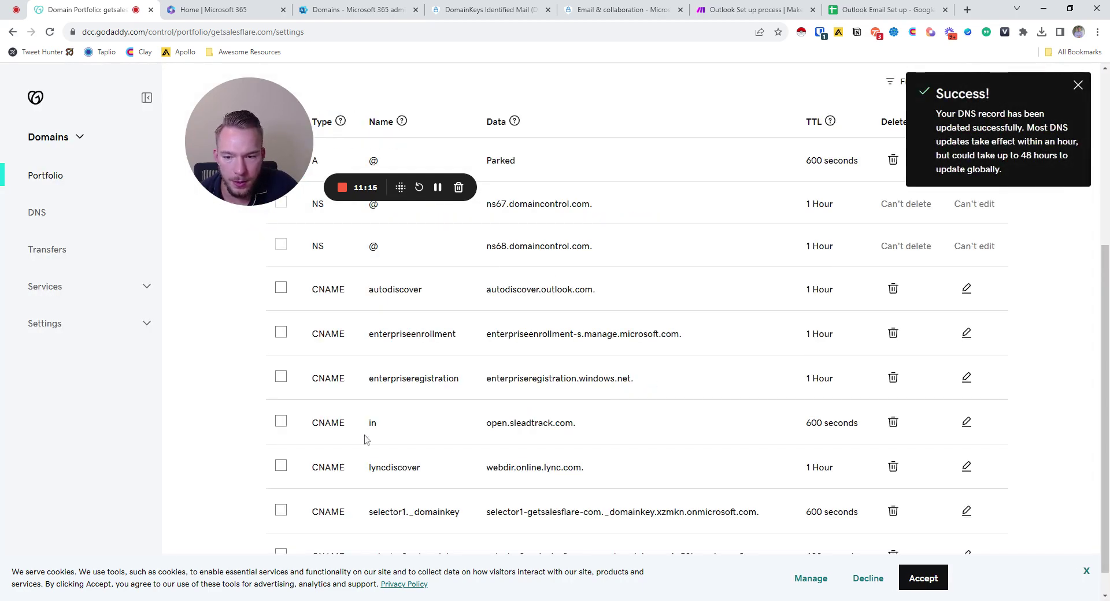
# Step: Change selector2._domainkey's tenant from xw6n52j to xzmkn.onmicrosoft and save the record
pyautogui.scroll(-1, 550, 503)
pyautogui.click(965, 526)
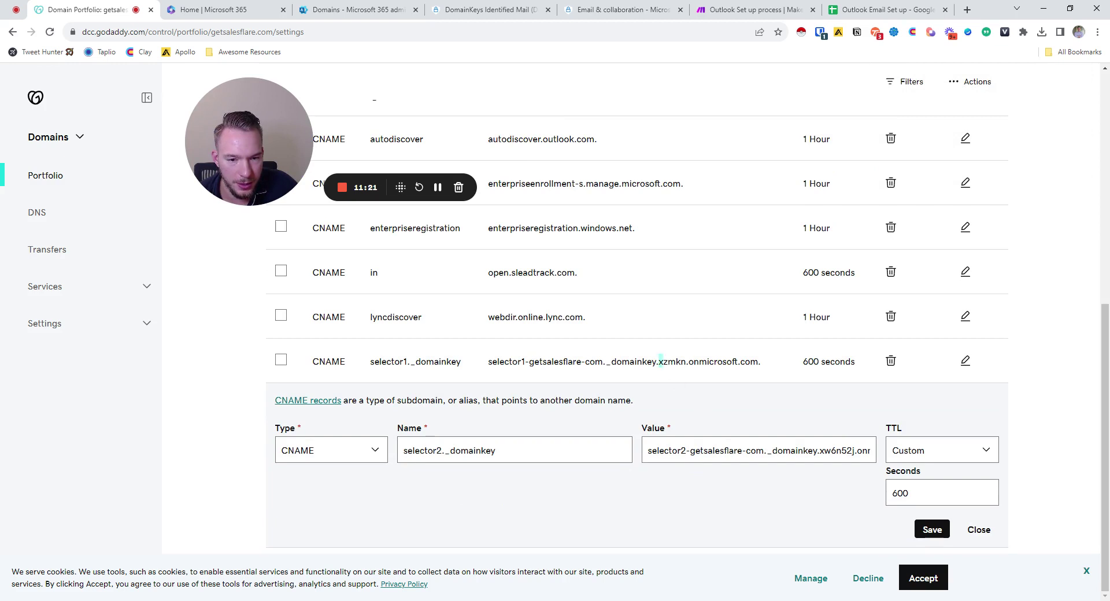
pyautogui.moveTo(661, 361); pyautogui.dragTo(744, 361)
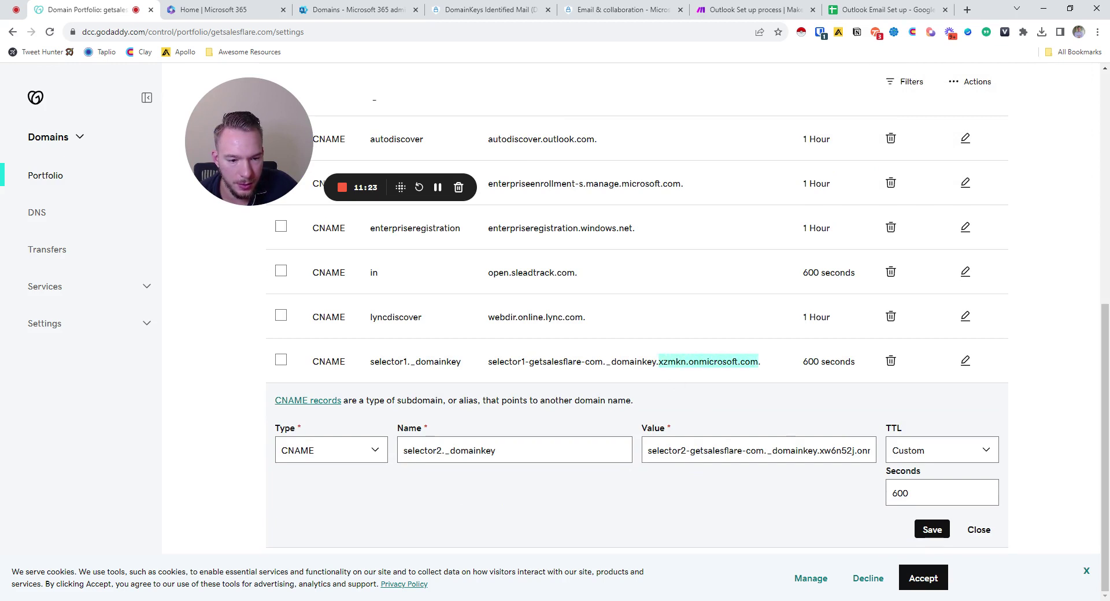
pyautogui.click(741, 450)
pyautogui.press('End')
pyautogui.moveTo(760, 450); pyautogui.dragTo(871, 451)
pyautogui.write('xzmkn.onmicrosoft.com')
pyautogui.click(932, 530)
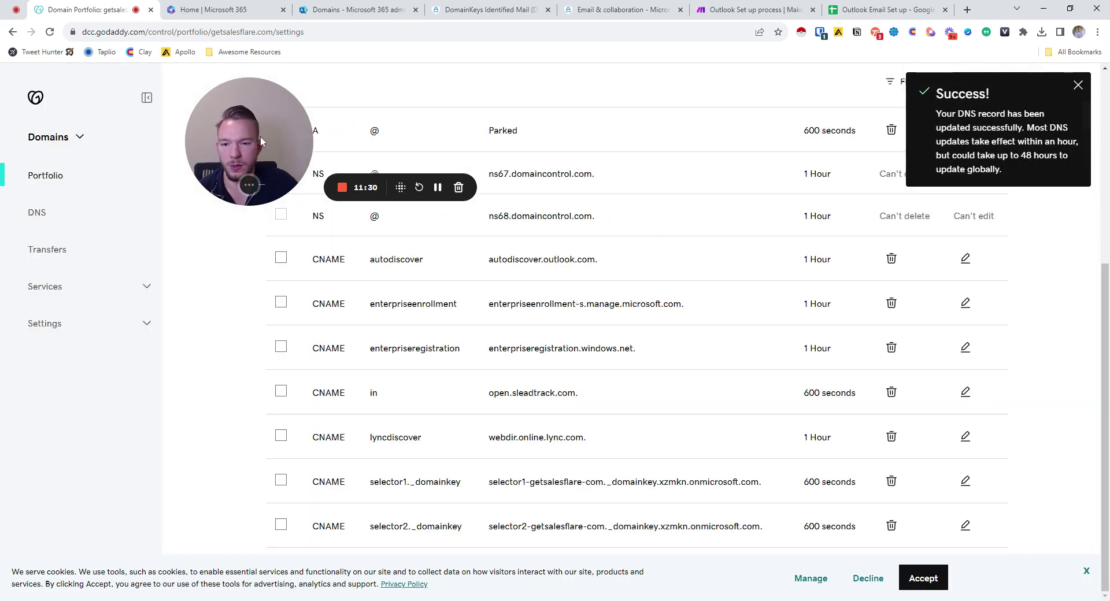
pyautogui.moveTo(260, 136); pyautogui.dragTo(217, 212)
pyautogui.scroll(5, 697, 447)
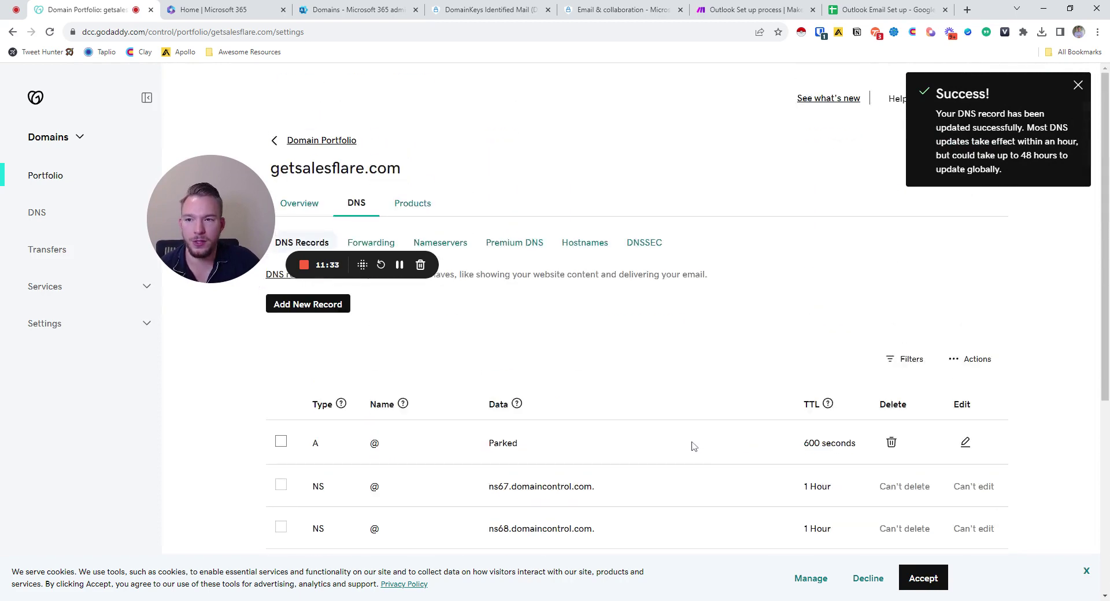
# Step: Retry the 'Sign messages with DKIM signatures' toggle for getsalesflare.com and dismiss the CNAME error
pyautogui.click(350, 10)
pyautogui.click(485, 10)
pyautogui.click(622, 10)
pyautogui.click(489, 10)
pyautogui.click(684, 399)
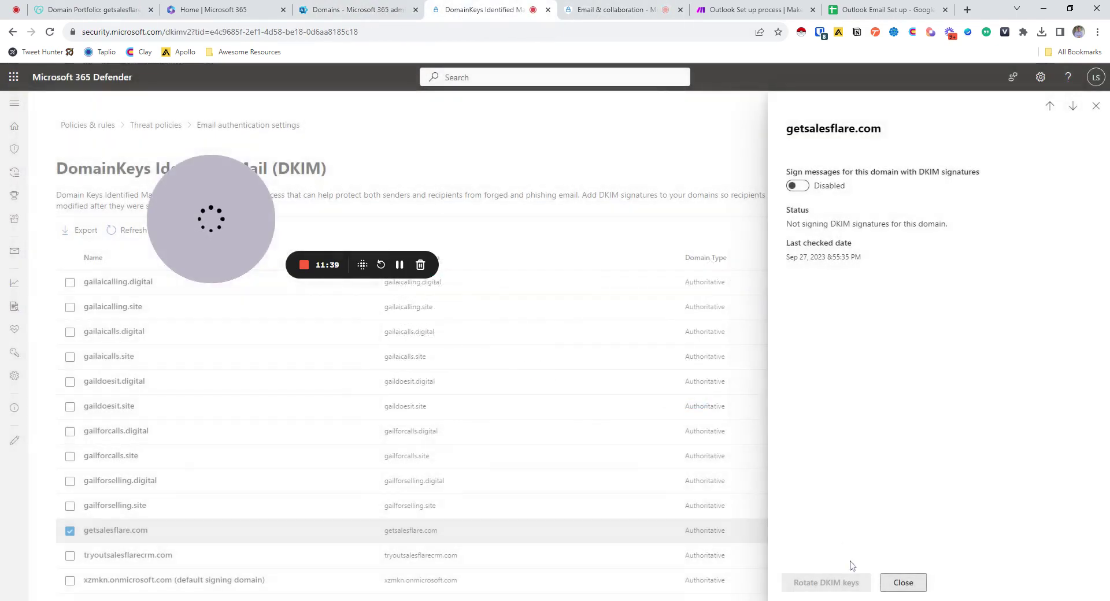
pyautogui.click(798, 185)
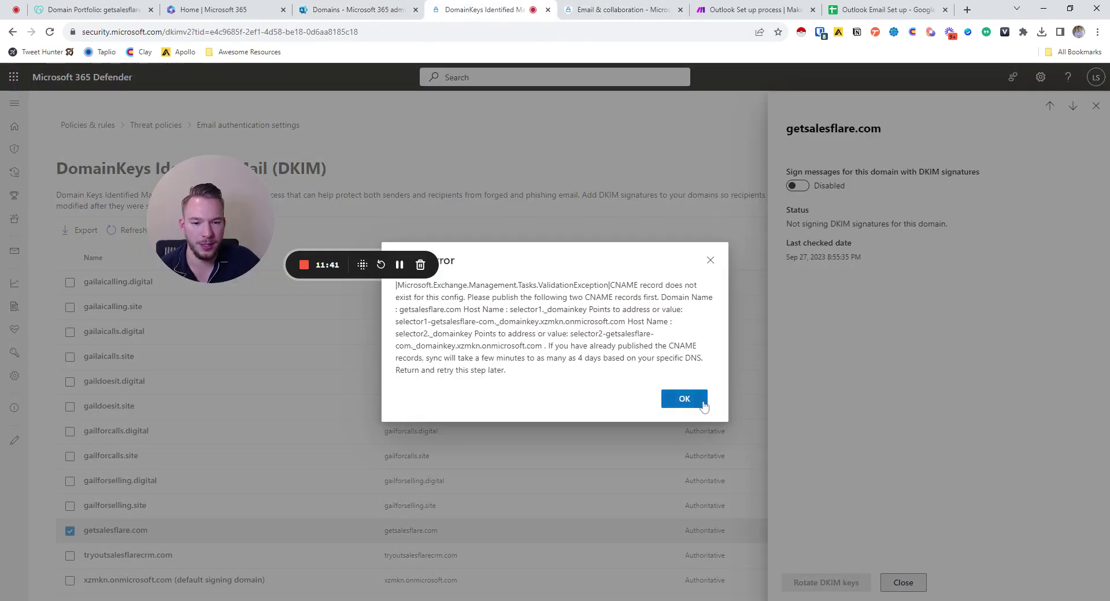
pyautogui.click(688, 399)
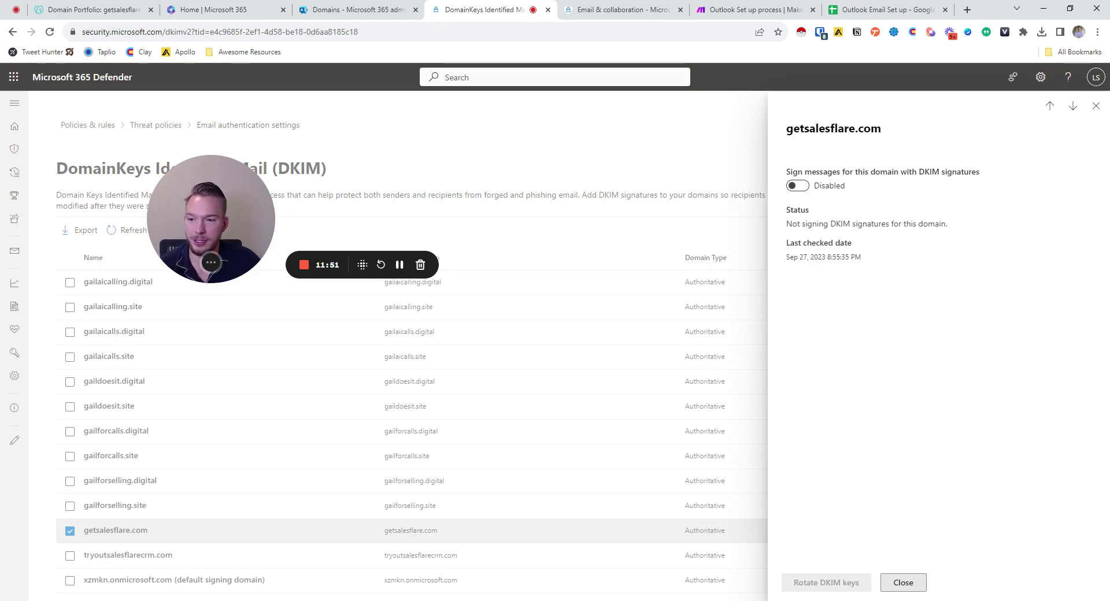
# Step: Return to the 'Outlook Set up process' scenario in Make
pyautogui.click(716, 12)
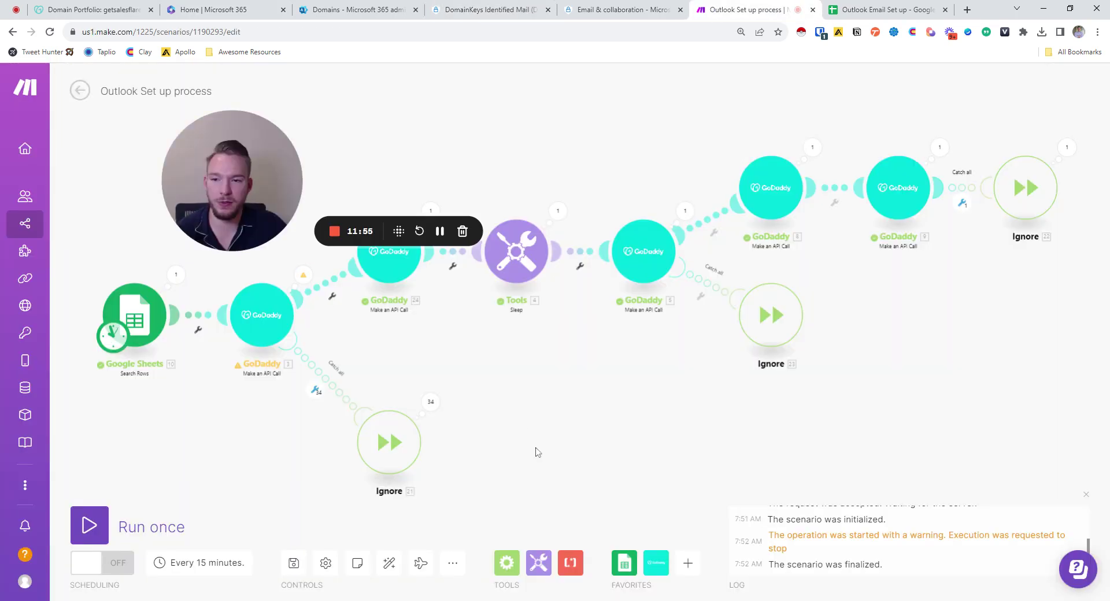